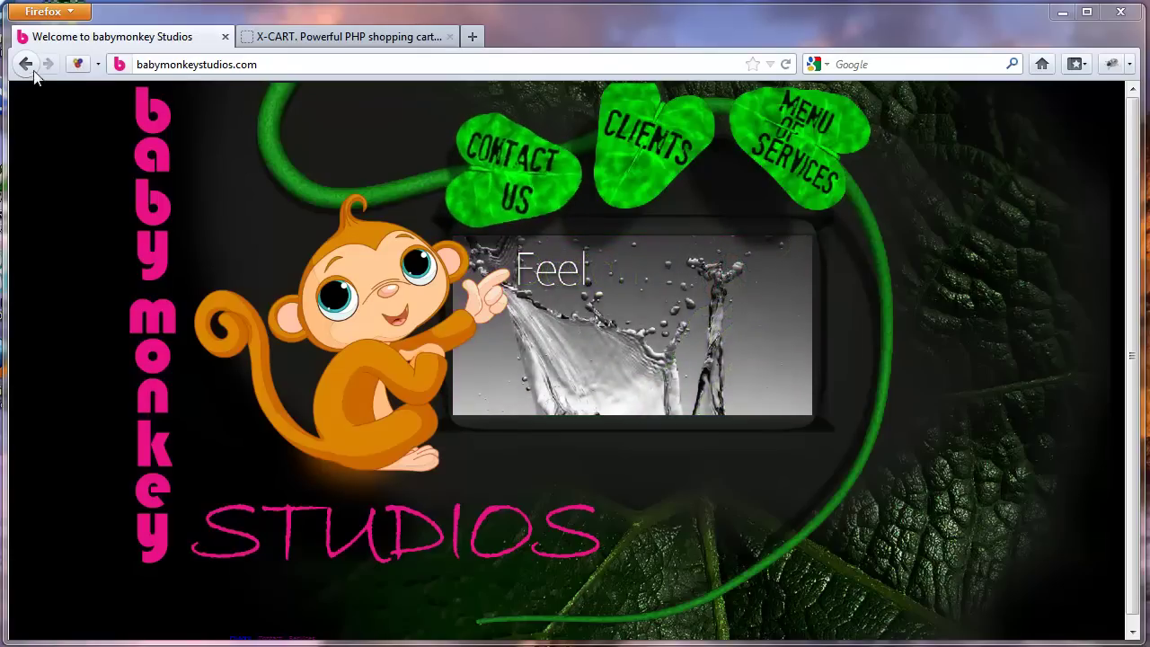
Go back to the forum message on custom skins, then switch to the xcart site folder.
click(26, 64)
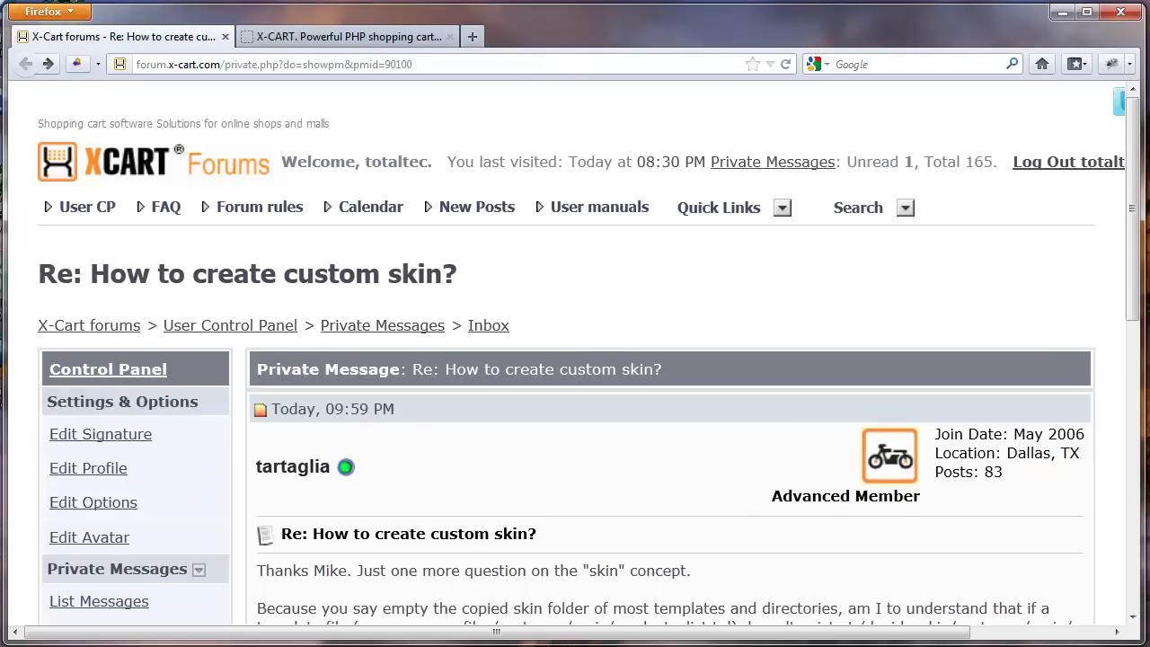
key(alt+Tab)
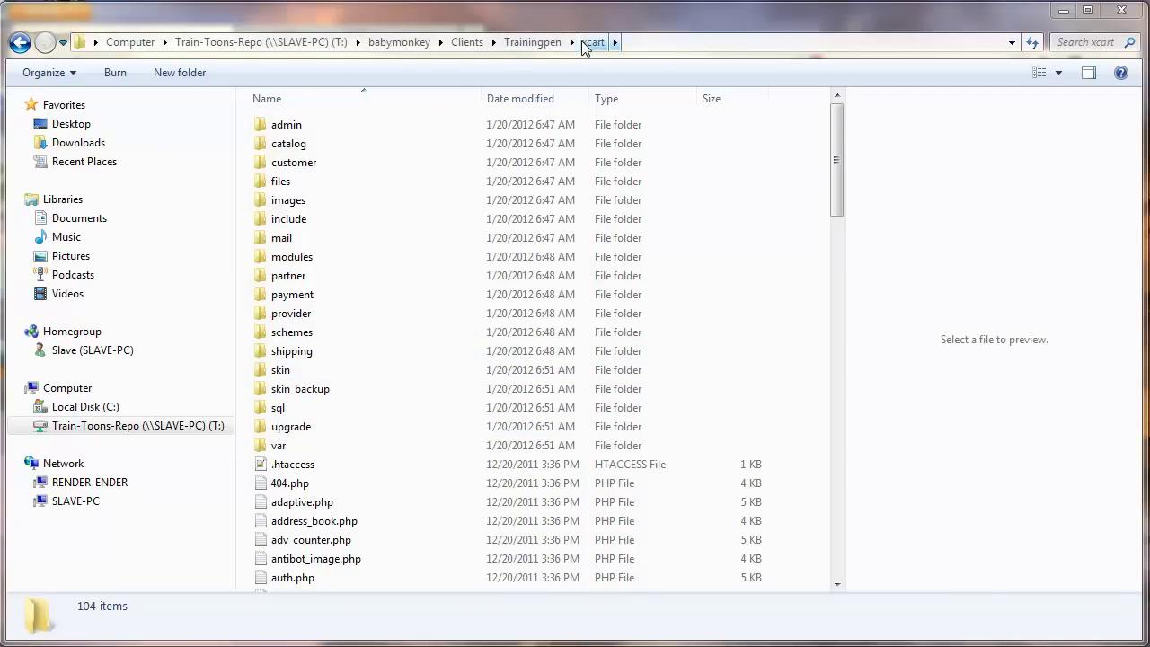
Inside xcart's skin folder, add a new empty folder named my_skin.
double_click(297, 372)
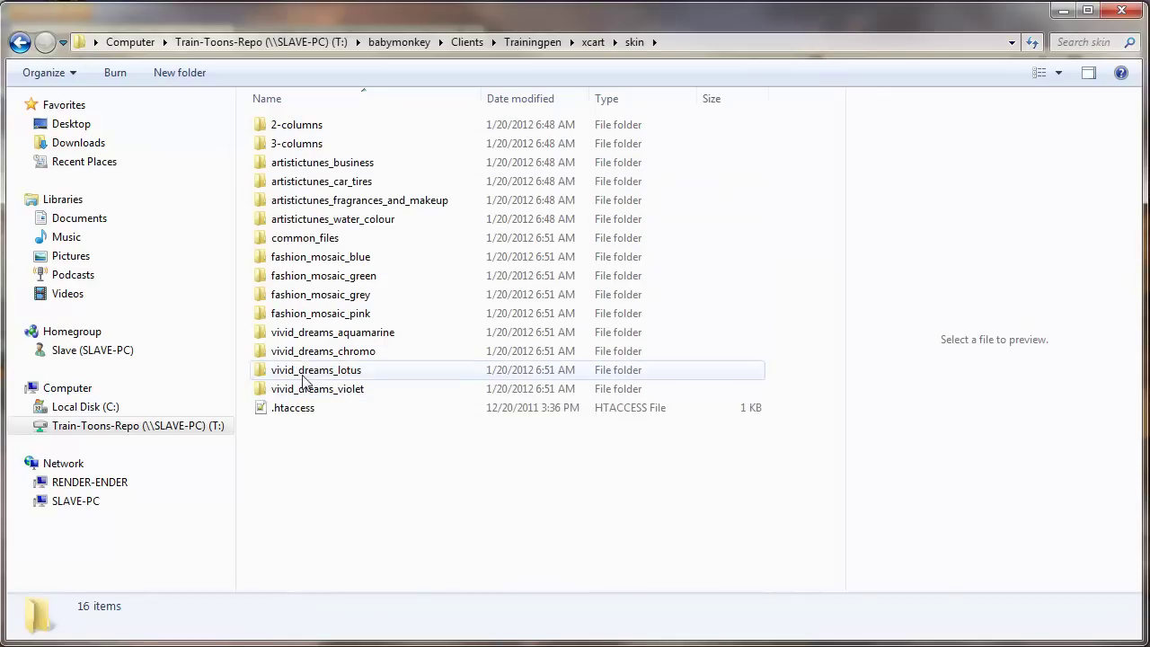
right_click(326, 474)
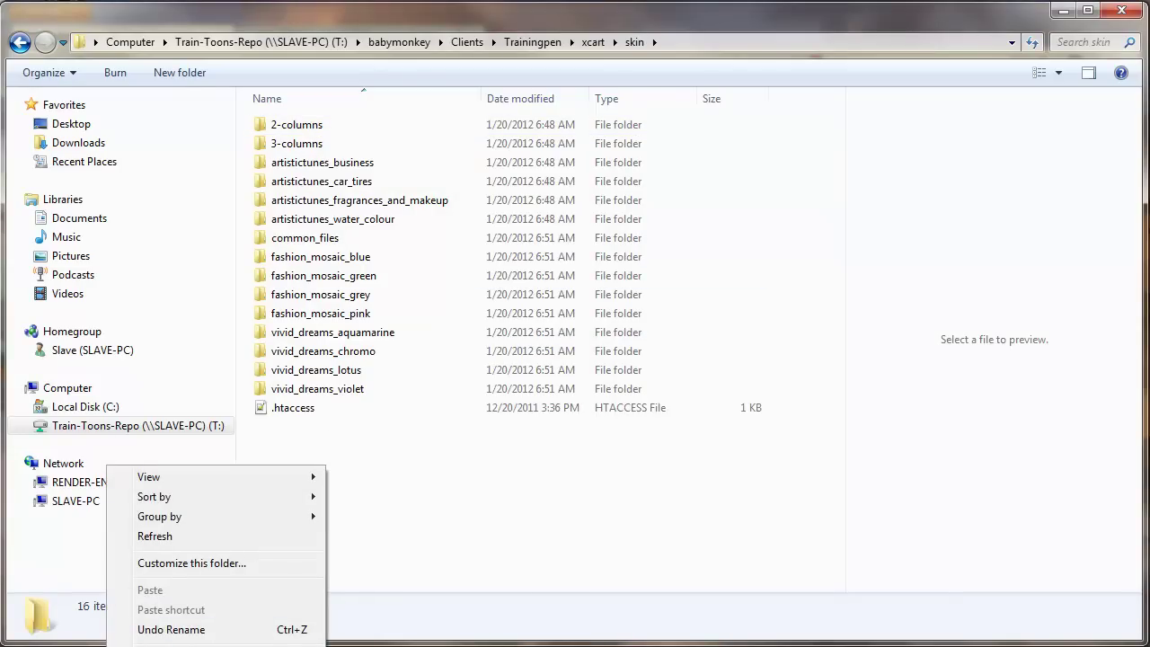
mouse_move(225, 645)
click(36, 412)
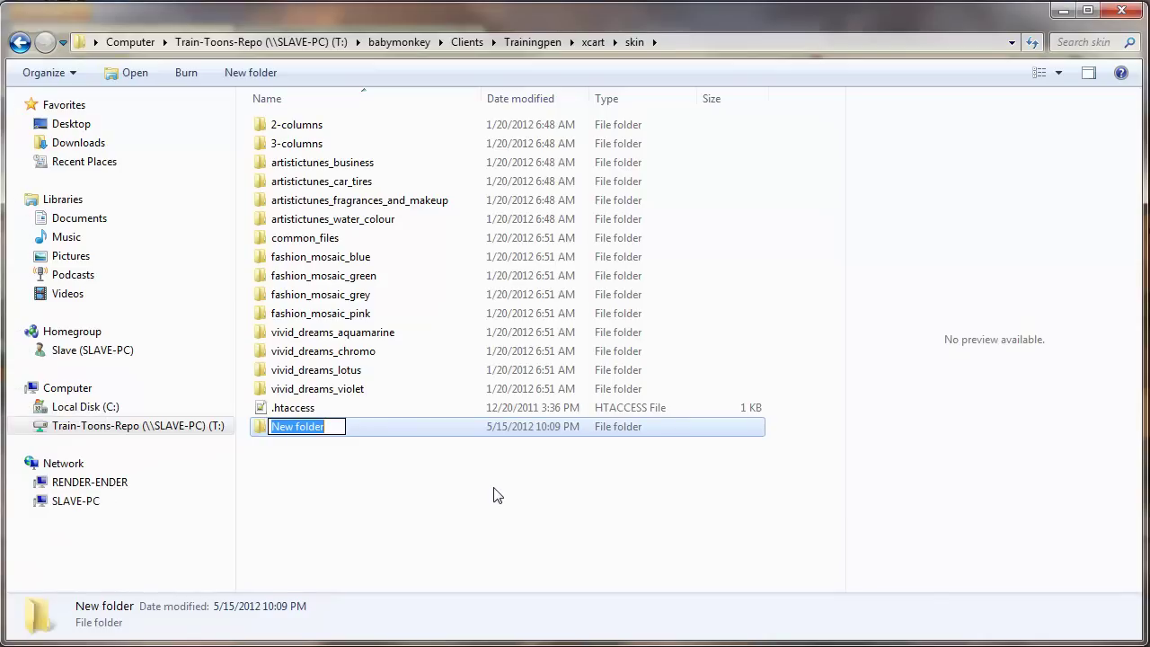
text(my_)
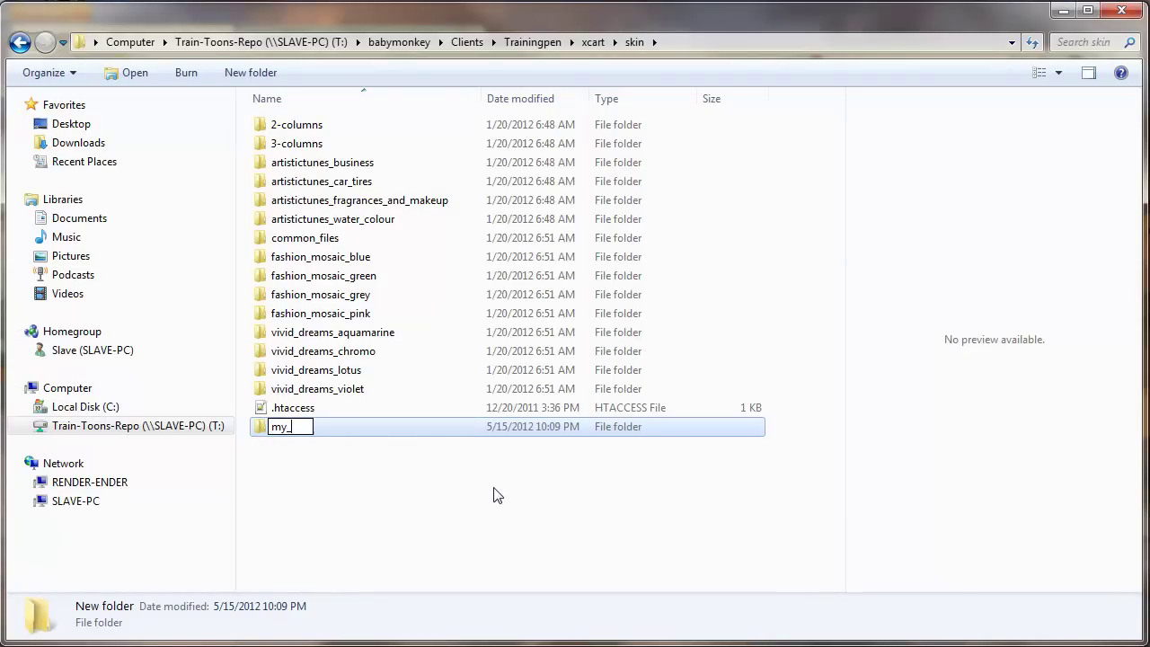
text(skin)
key(Return)
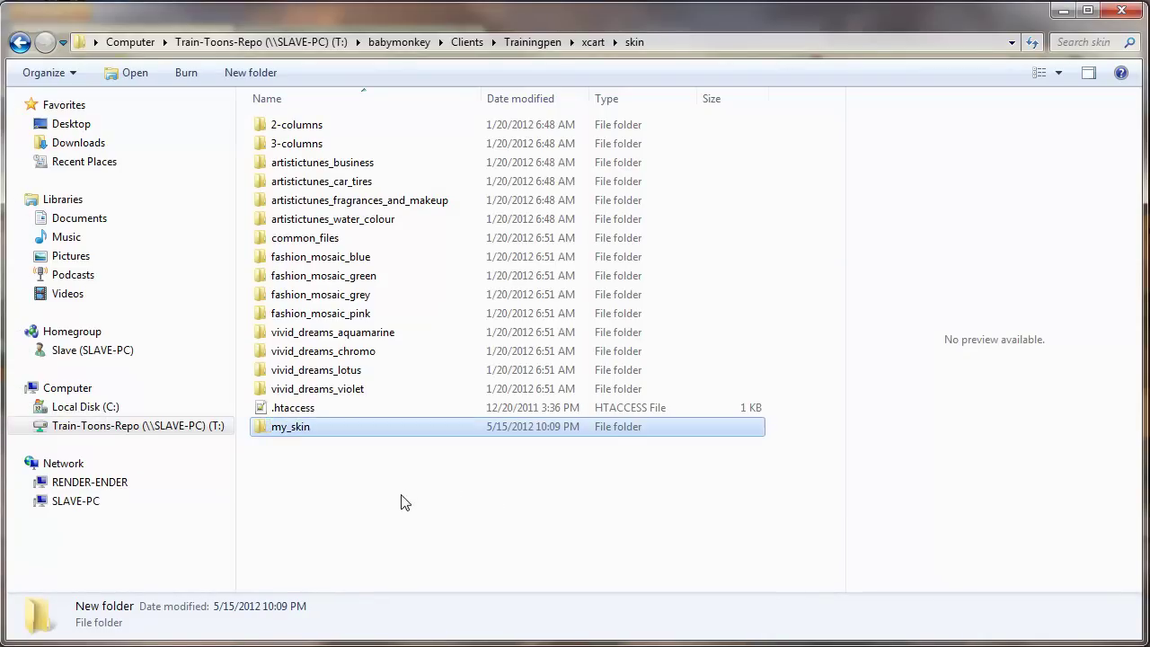
click(403, 497)
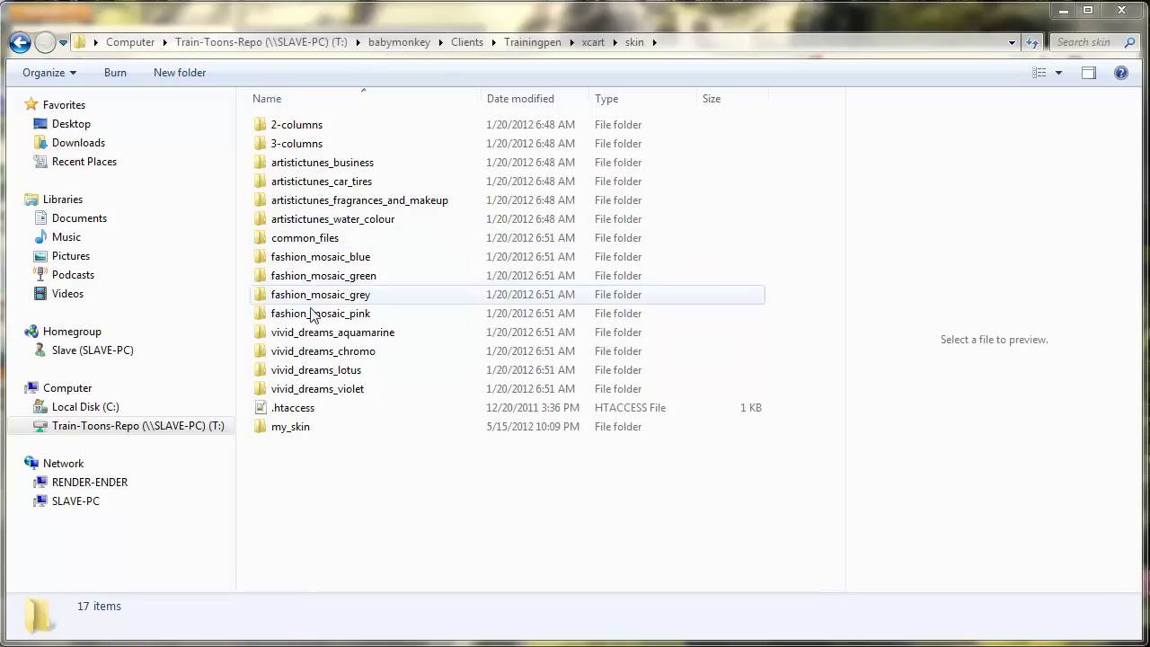
Copy altskin.ini and screenshot.png from the 3-columns skin folder into my_skin.
double_click(307, 147)
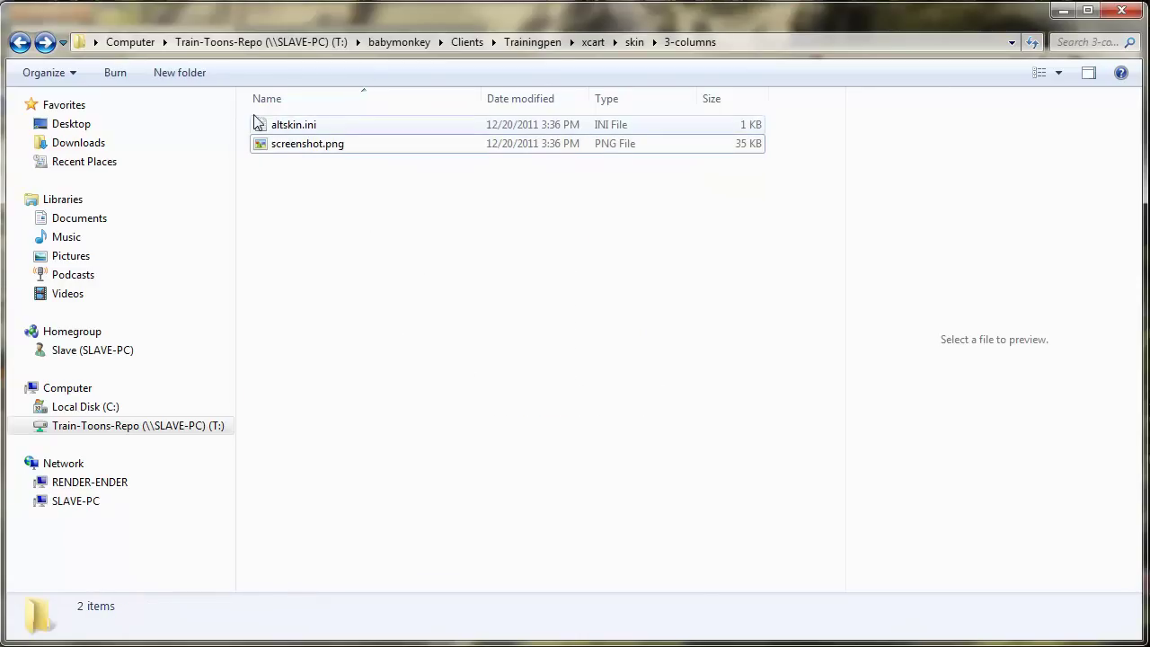
click(304, 130)
shift+click(309, 145)
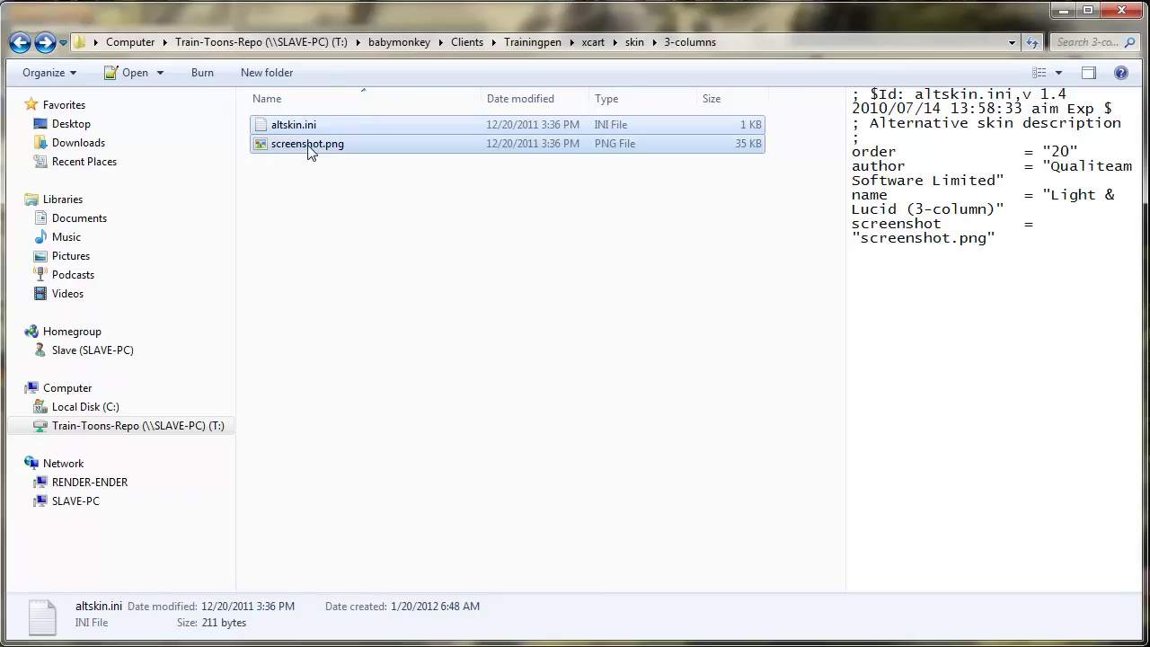
click(634, 43)
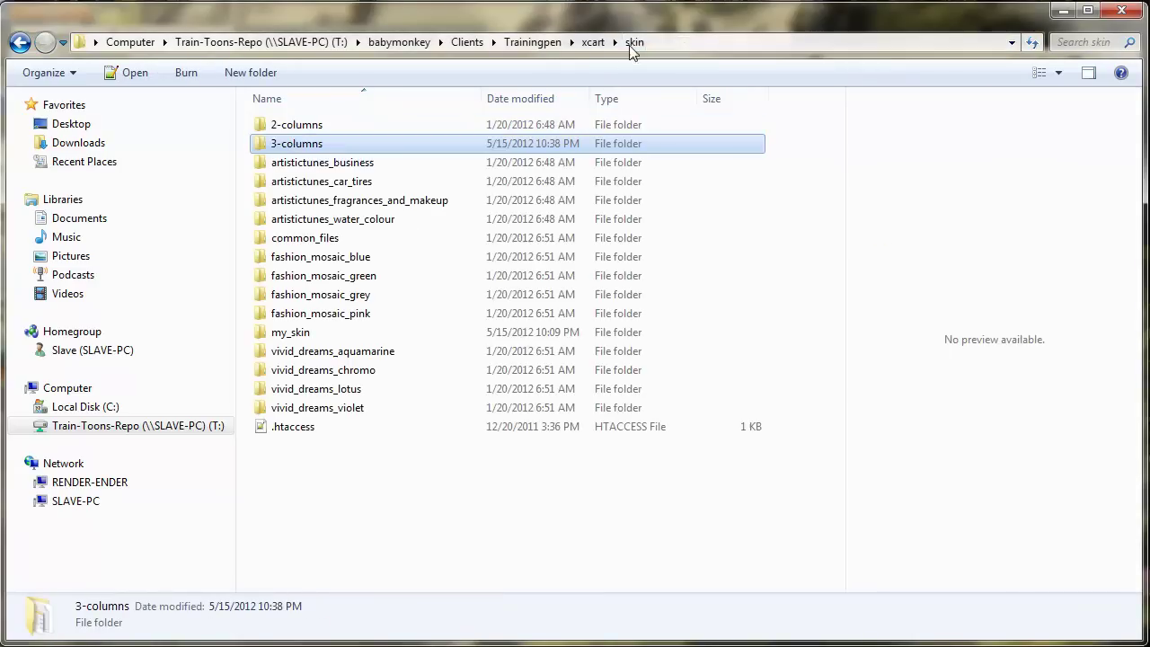
double_click(312, 334)
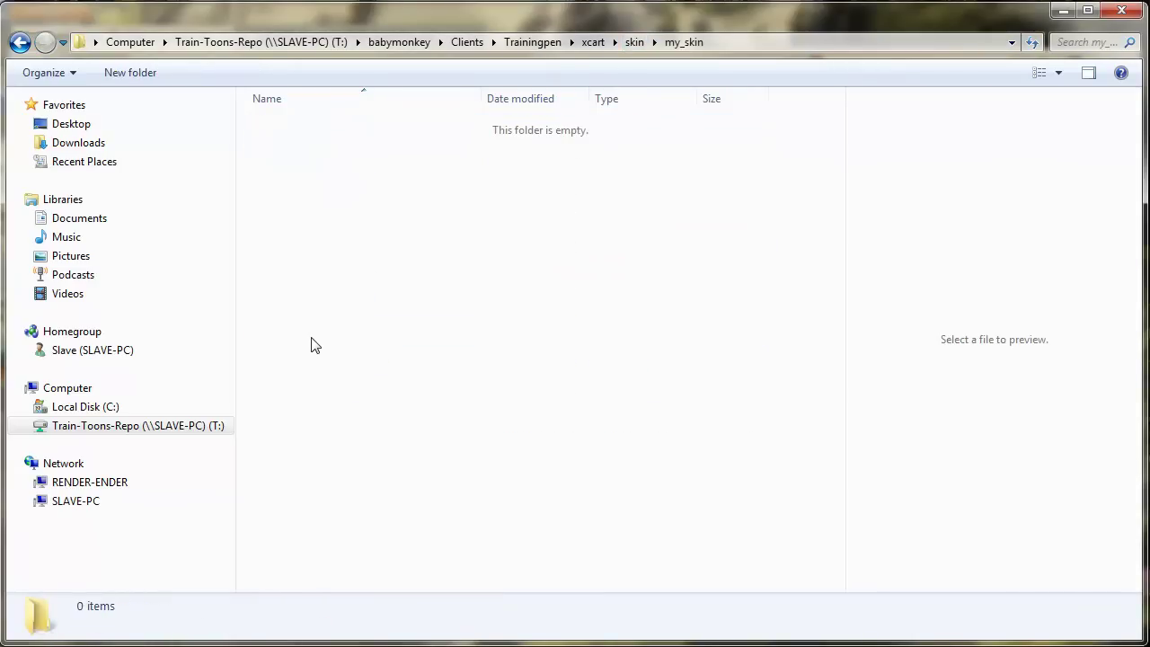
key(ctrl+v)
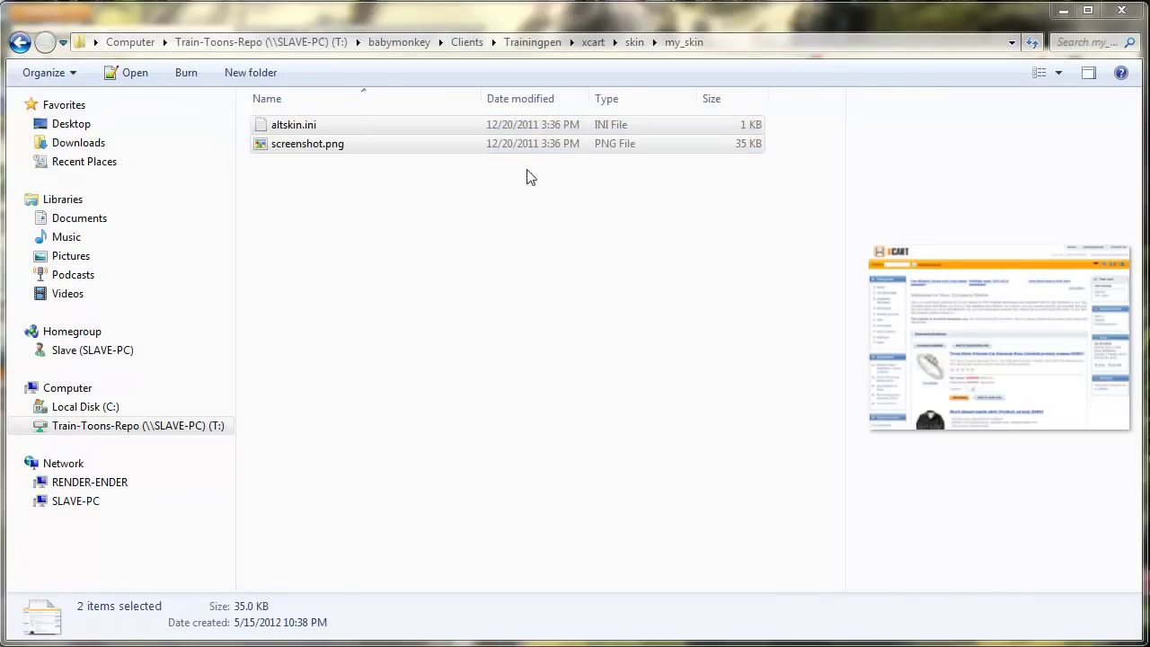
In altskin.ini, change order 20 to 101, author to babymonkey, name 'Light & Lucid' to My Skin; save.
double_click(334, 125)
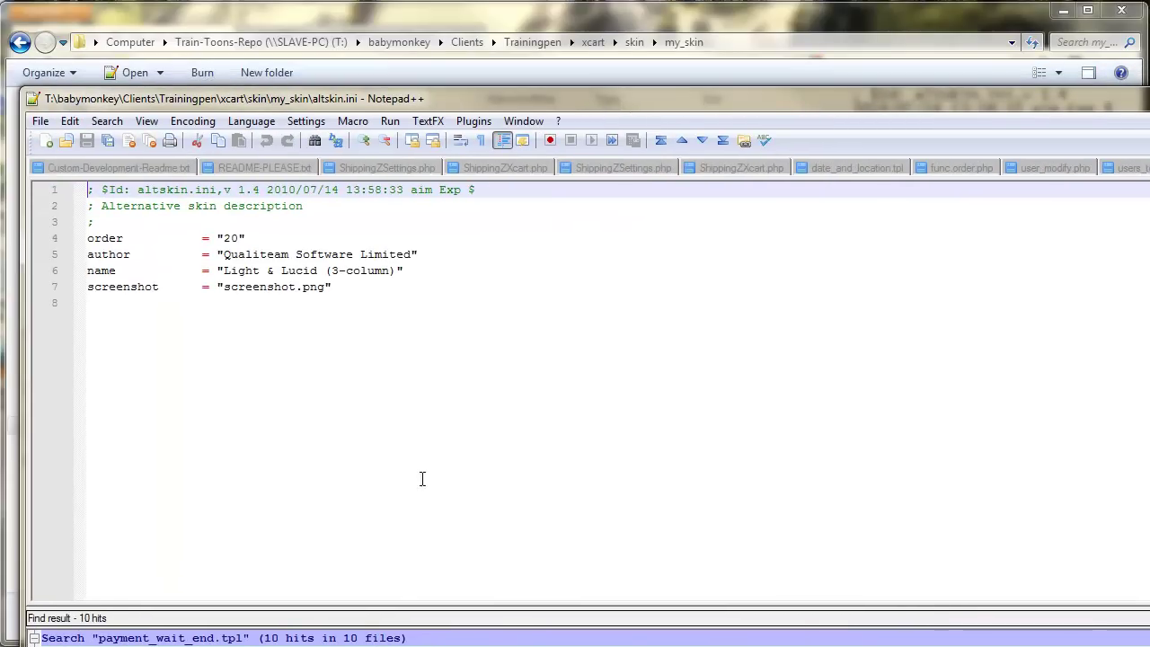
click(230, 239)
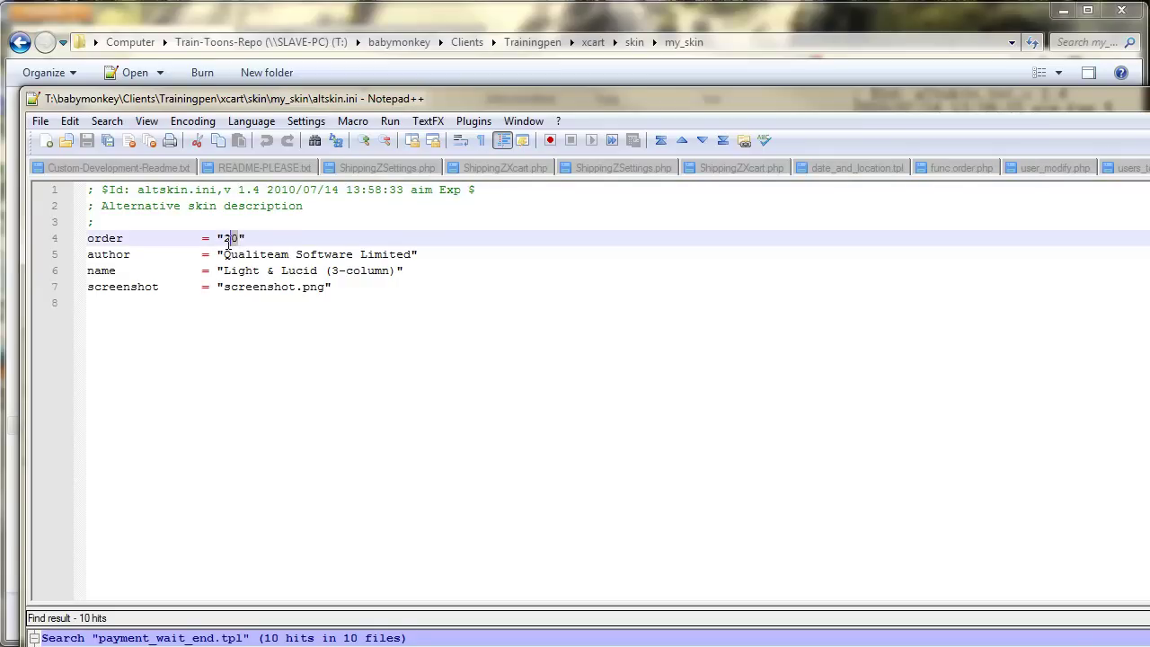
drag(236, 239, 224, 239)
text(101)
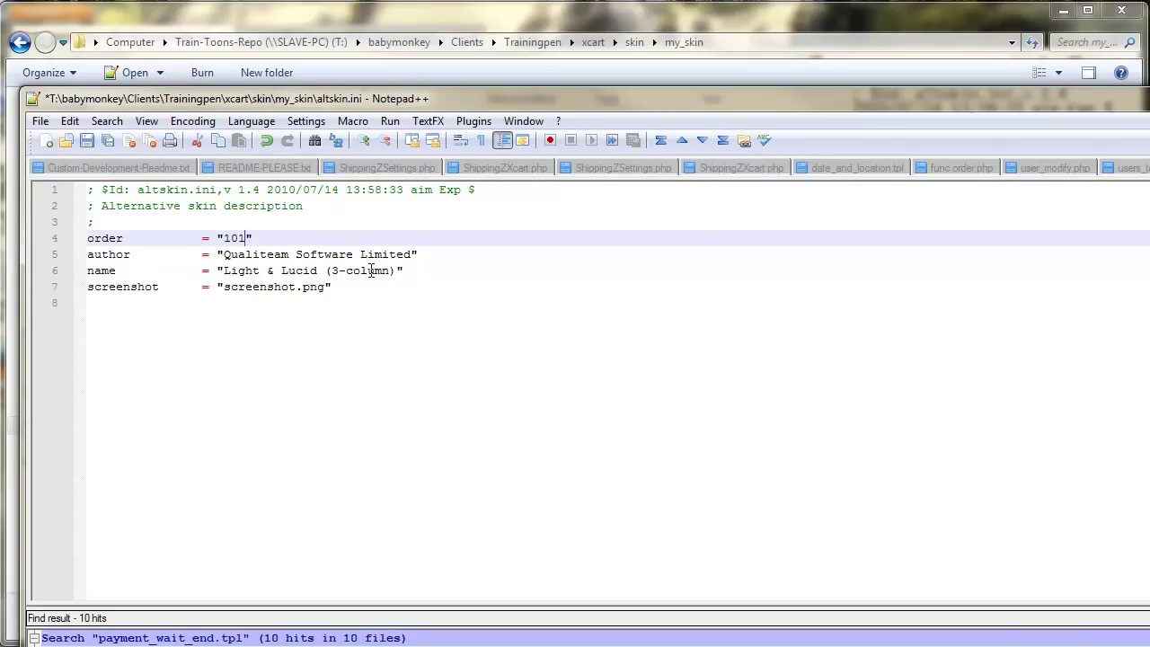
drag(416, 254, 224, 254)
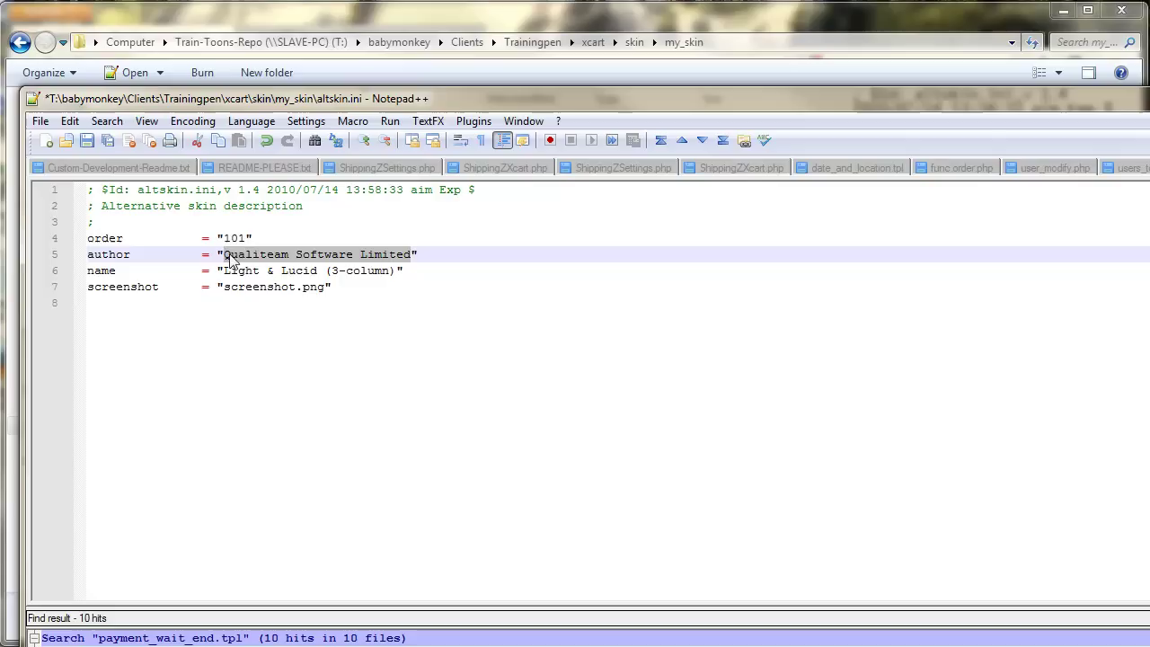
text(babymonkey)
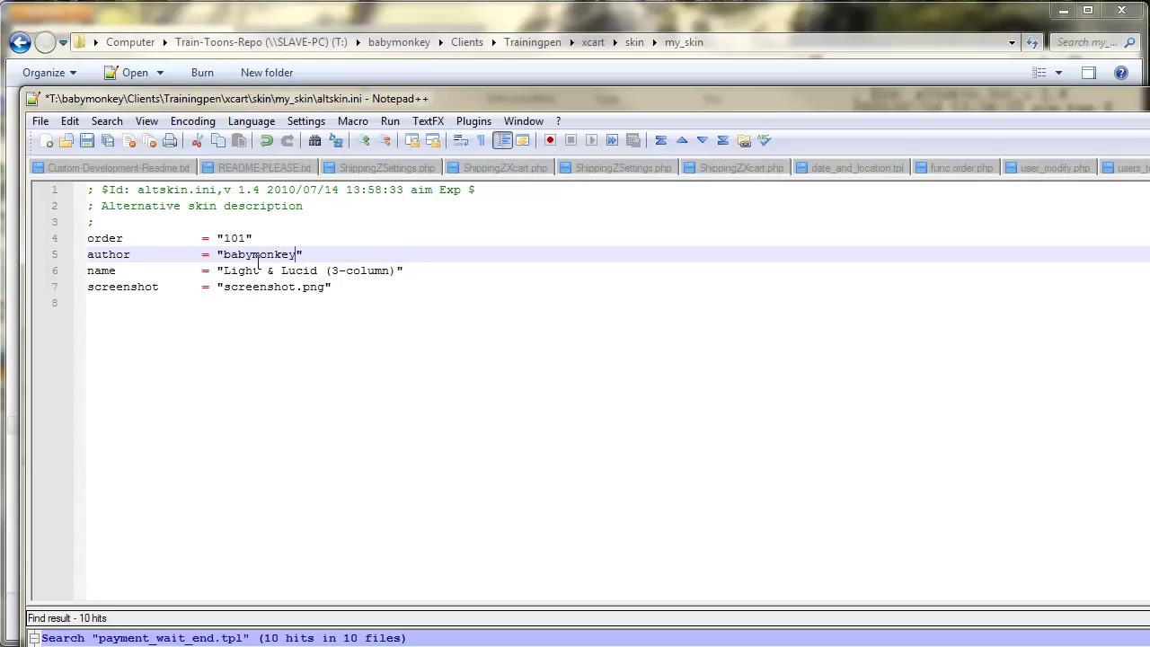
drag(393, 271, 225, 271)
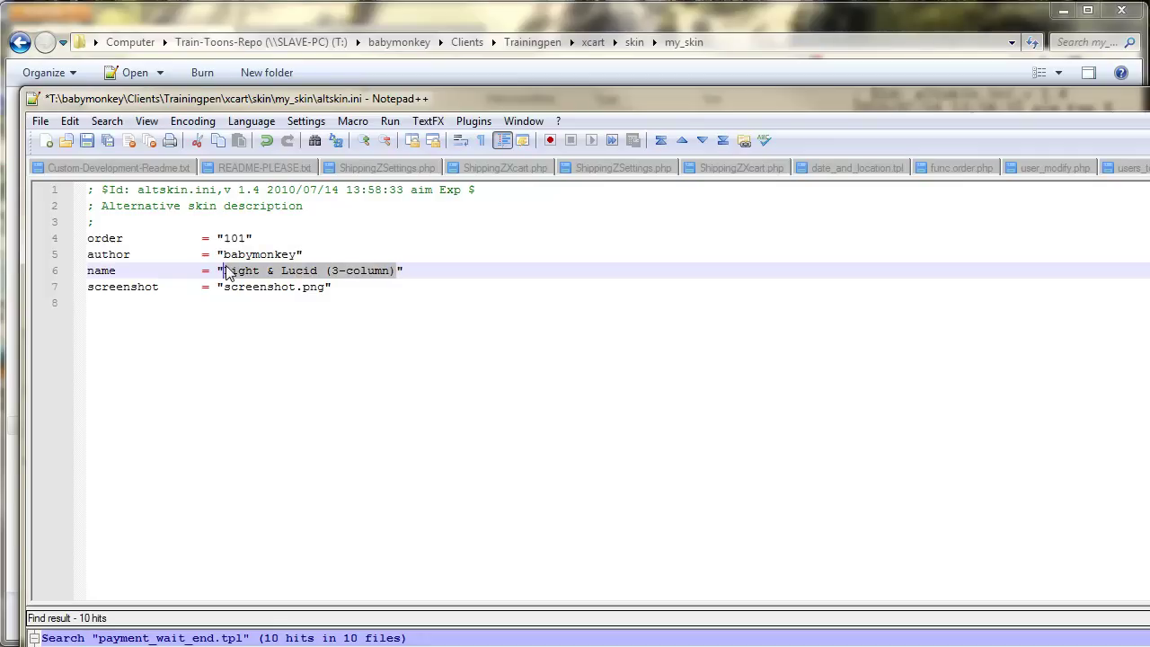
text(My Sk)
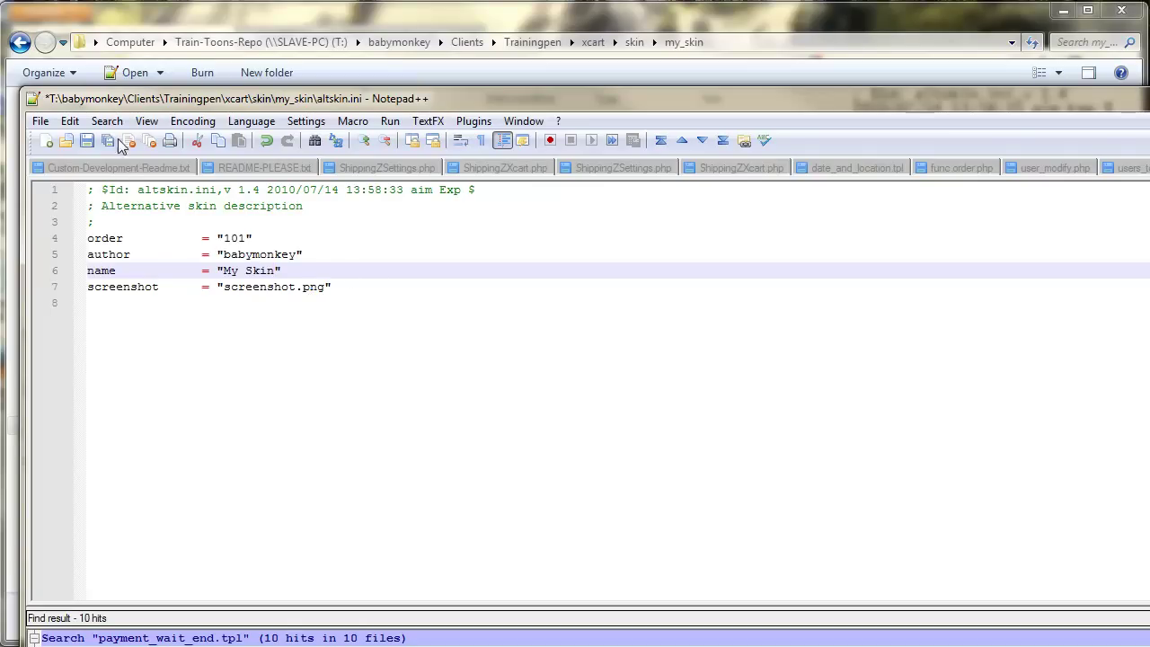
click(87, 142)
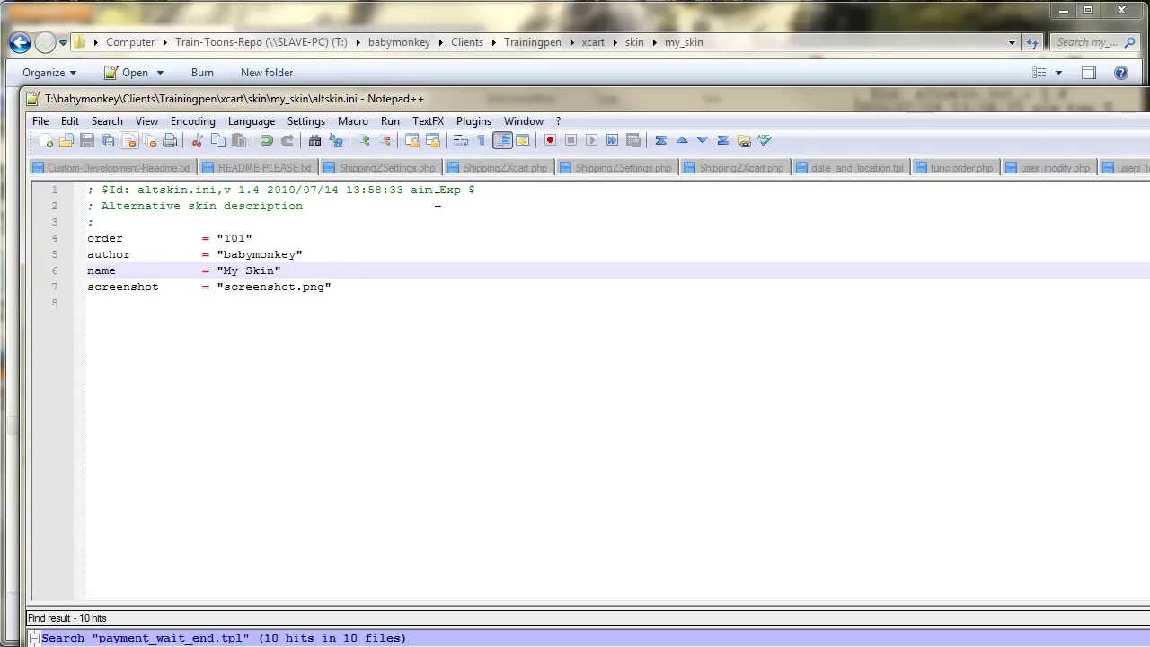
key(alt+Tab)
click(333, 145)
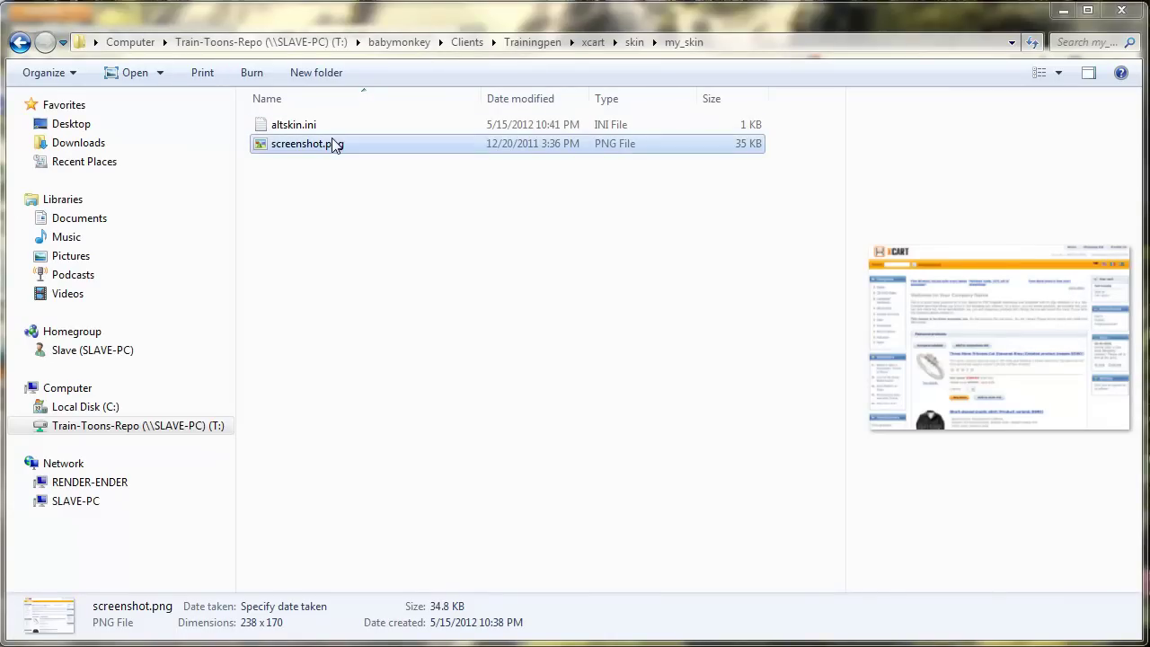
Open my_skin's screenshot.png in Photoshop, dismiss the aspect-ratio notice, and minimize Firefox.
right_click(333, 146)
click(230, 191)
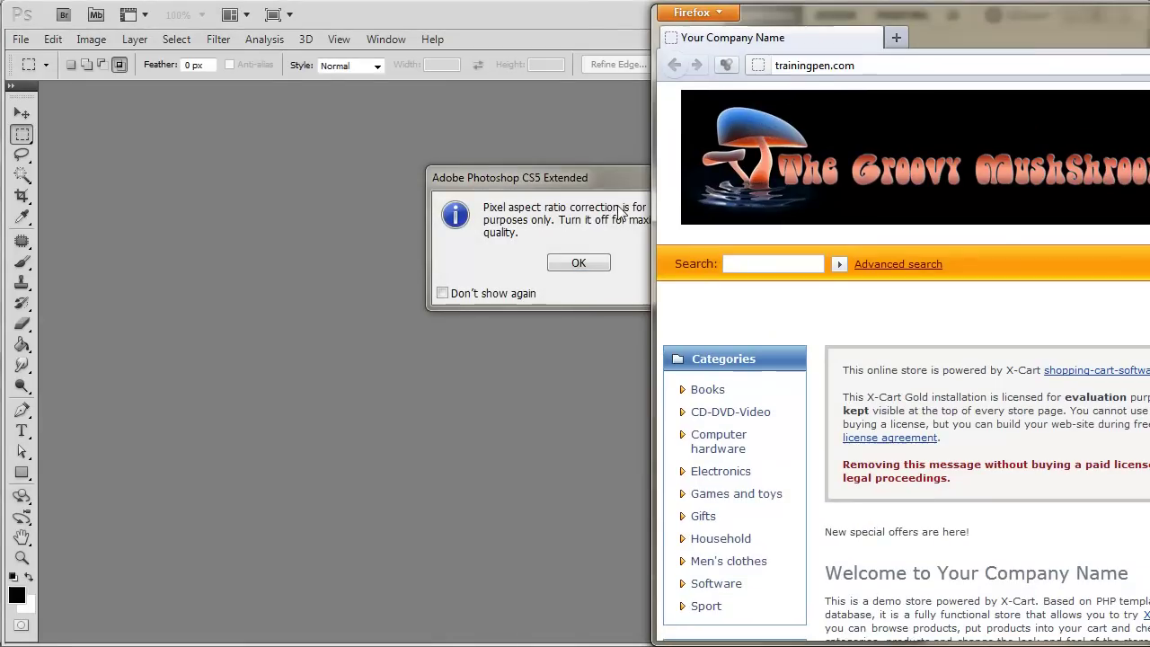
click(579, 262)
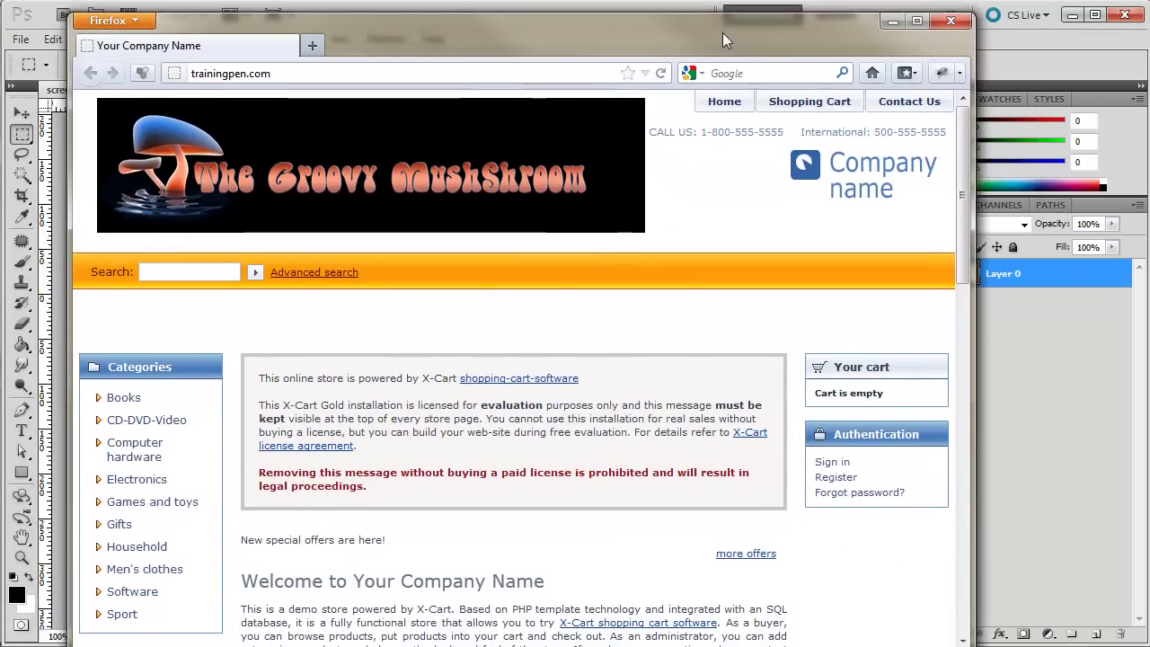
drag(722, 32, 774, 21)
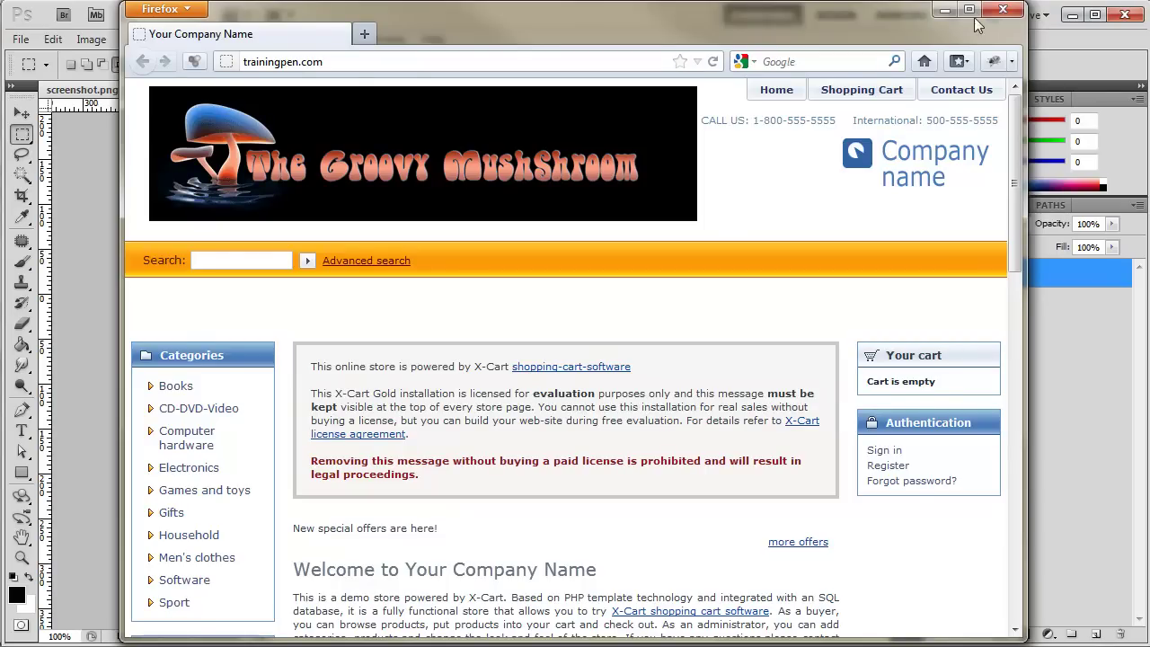
click(945, 10)
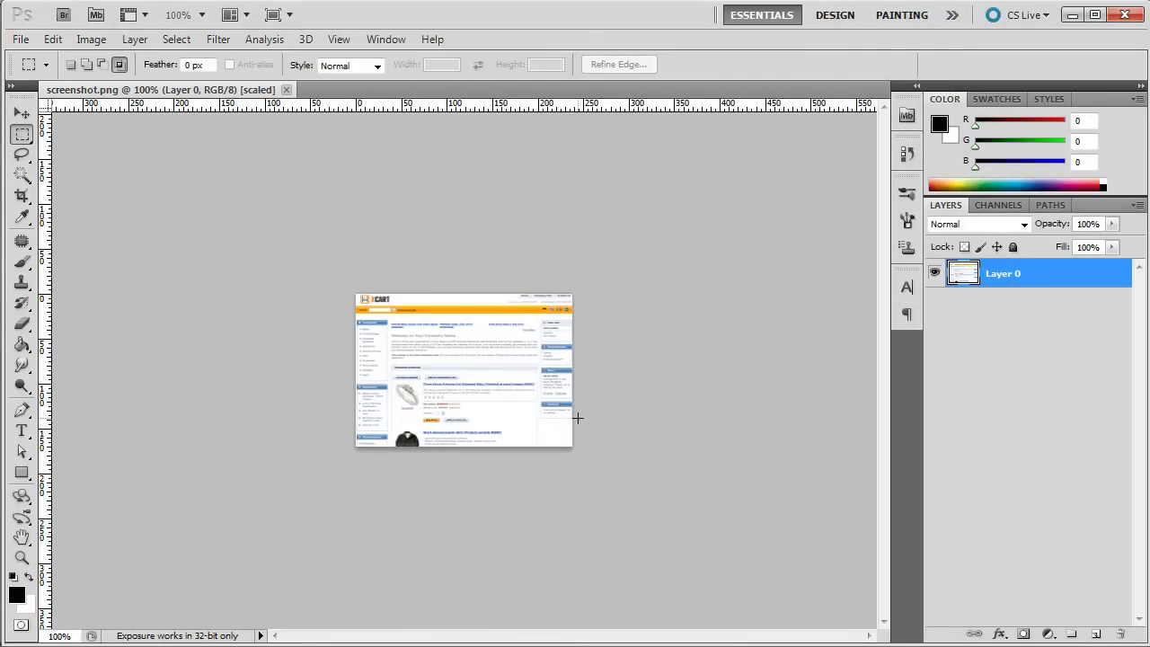
Paste the Groovy MushShroom storefront capture as Layer 1 and scale it down to fit the screenshot.
key(ctrl+v)
key(v)
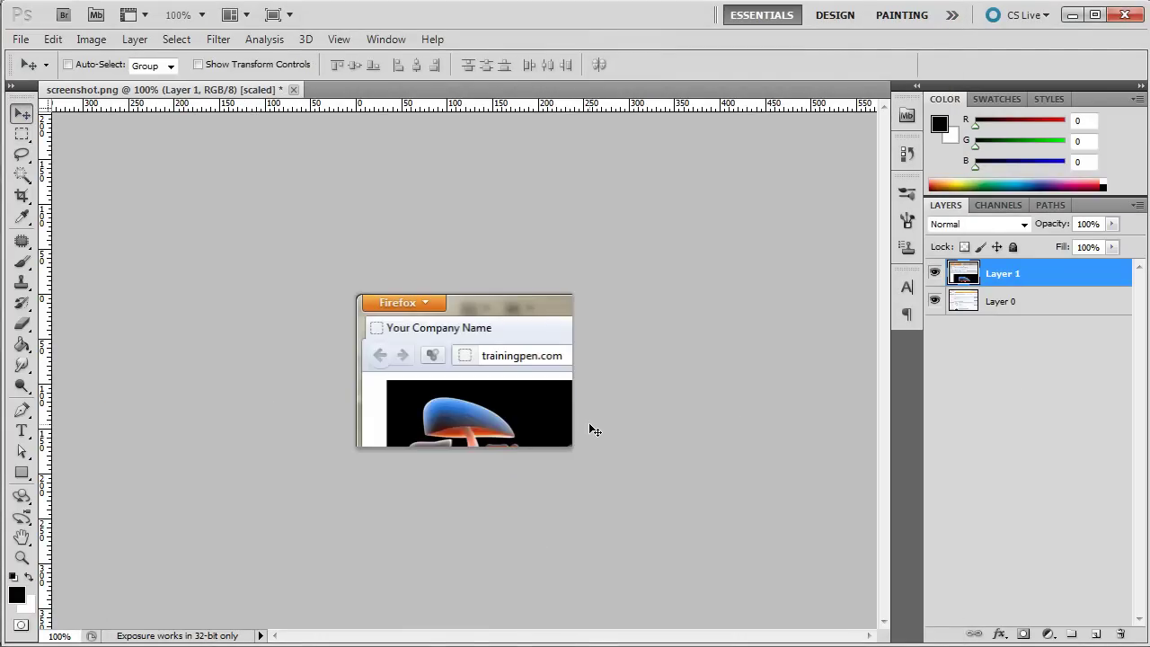
key(ctrl+t)
drag(690, 500, 443, 364)
drag(105, 153, 628, 452)
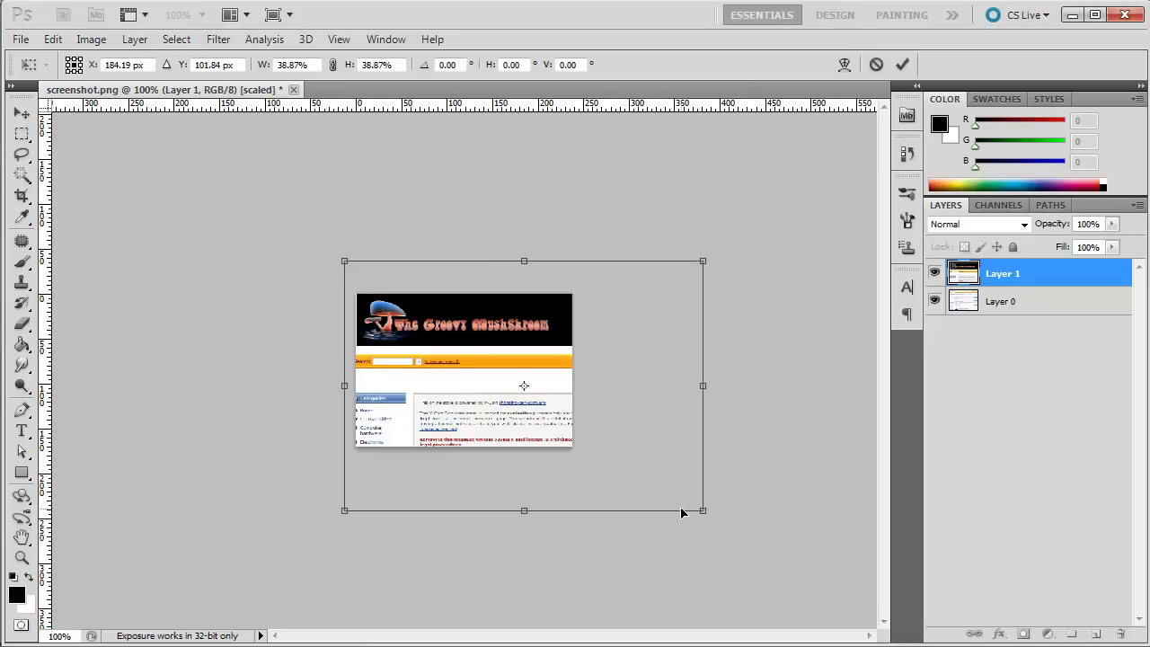
key(Return)
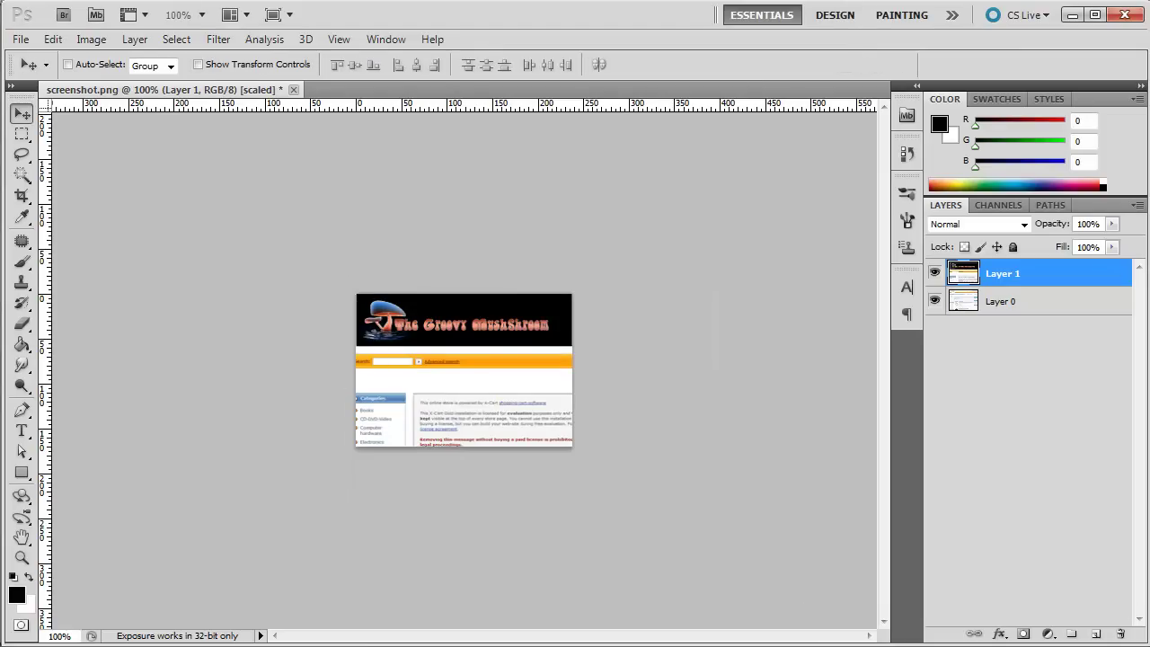
click(20, 38)
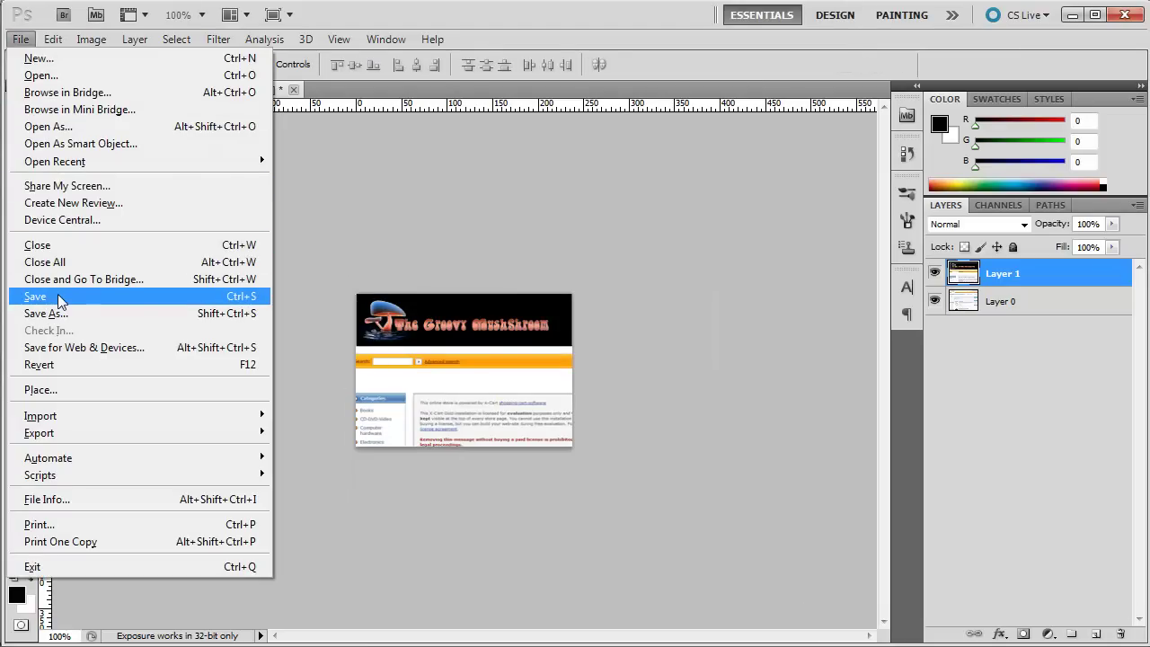
Export the image as PNG-8 via Save for Web, replacing screenshot.png in my_skin.
click(95, 348)
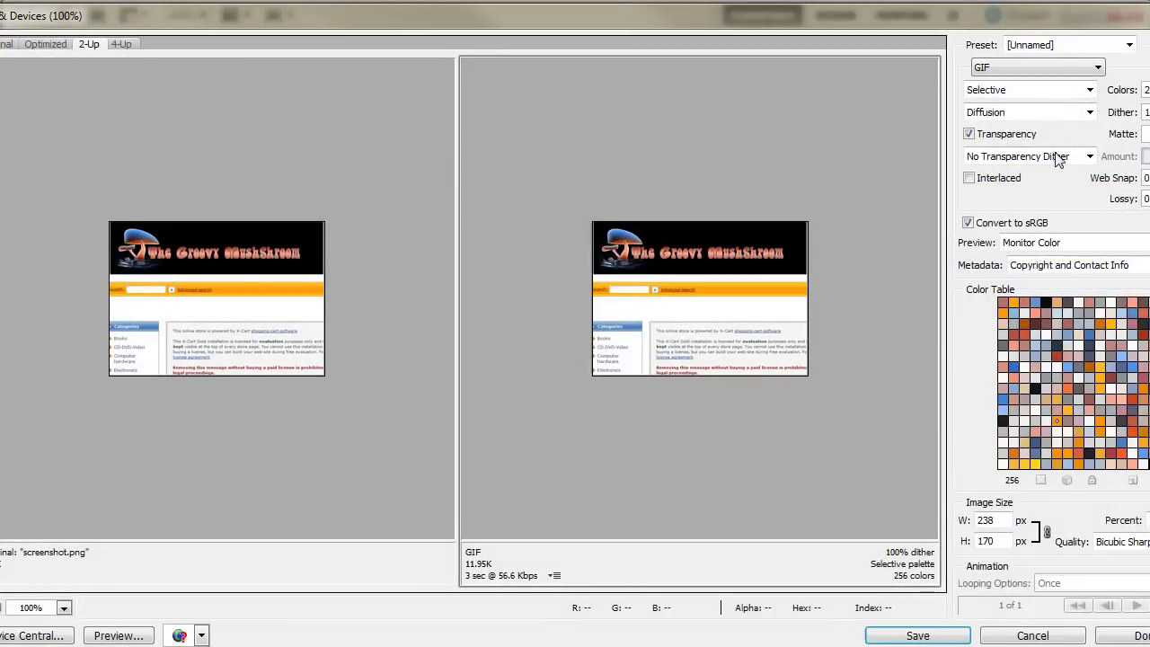
click(1056, 61)
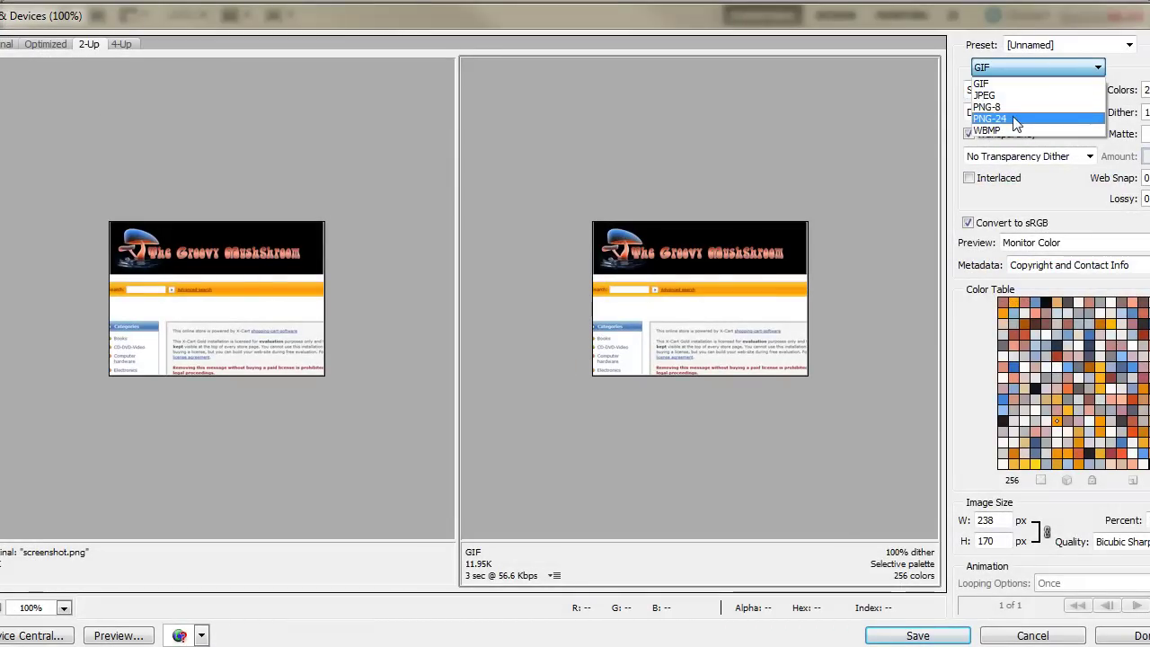
click(1017, 110)
click(902, 635)
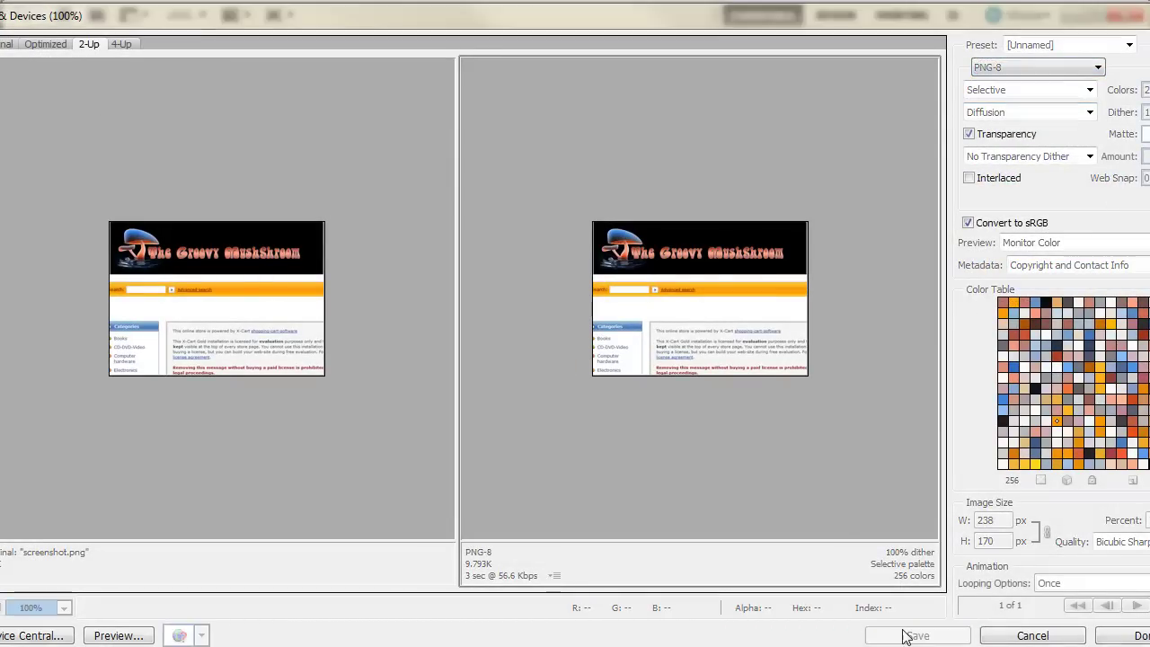
click(209, 131)
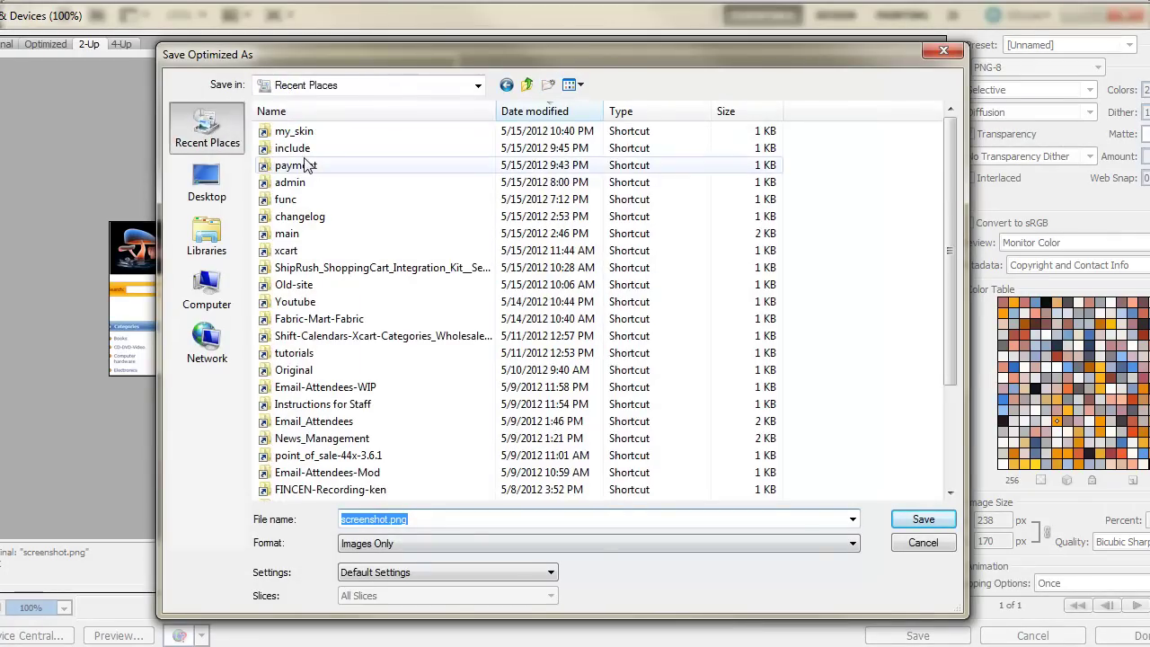
double_click(289, 130)
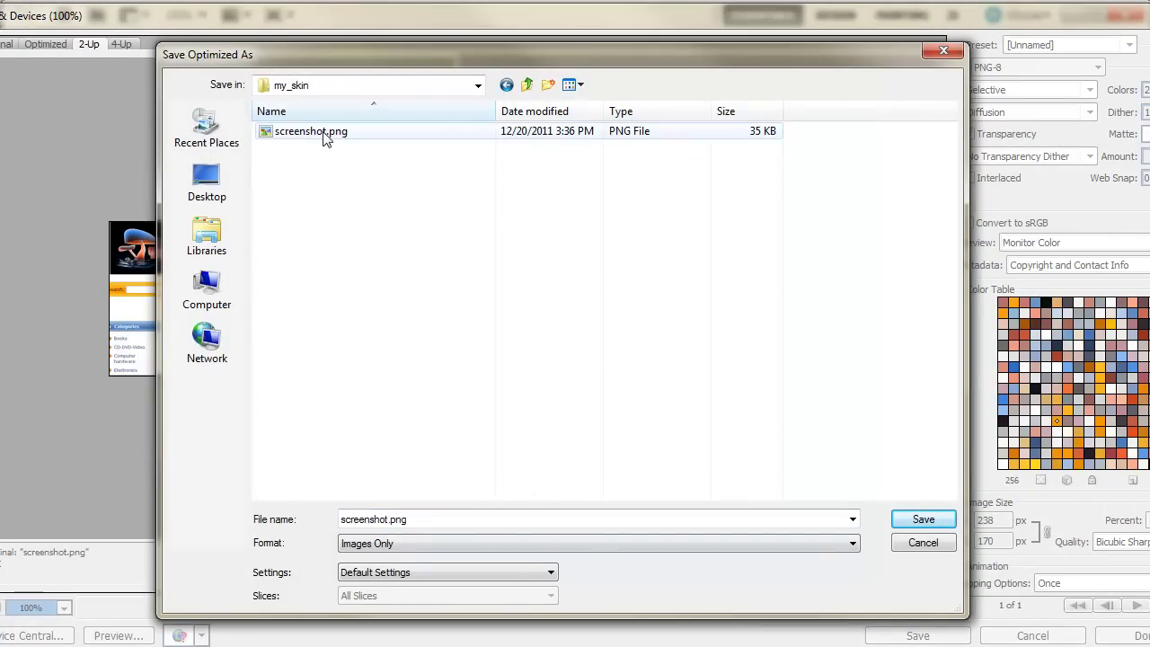
click(323, 133)
click(930, 525)
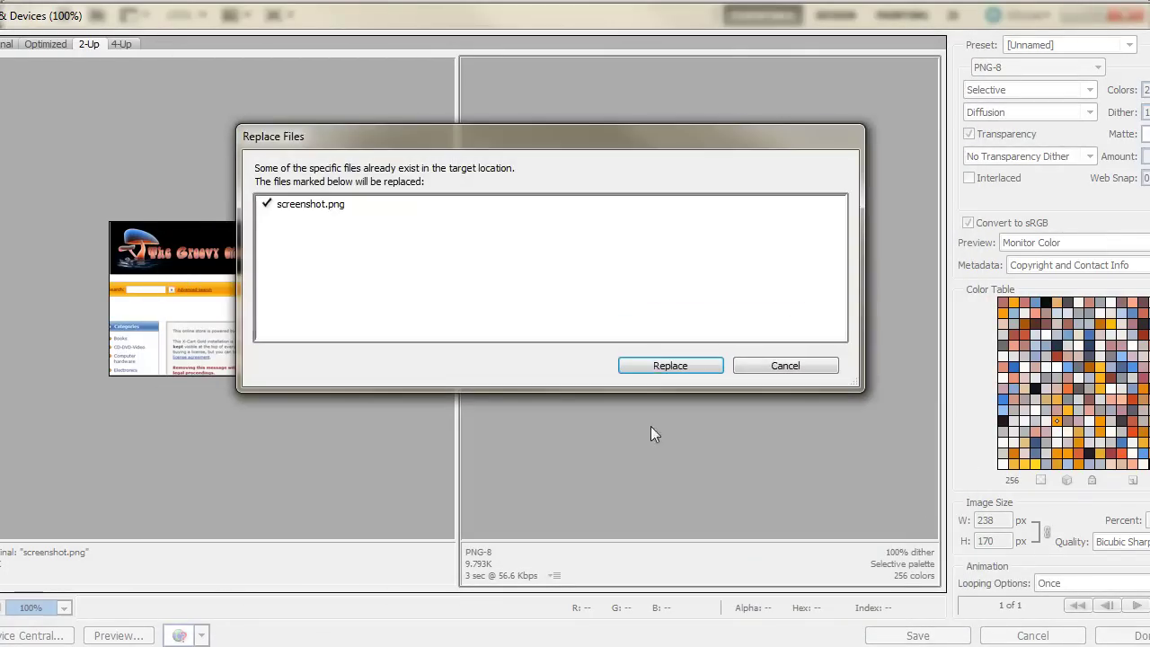
click(654, 365)
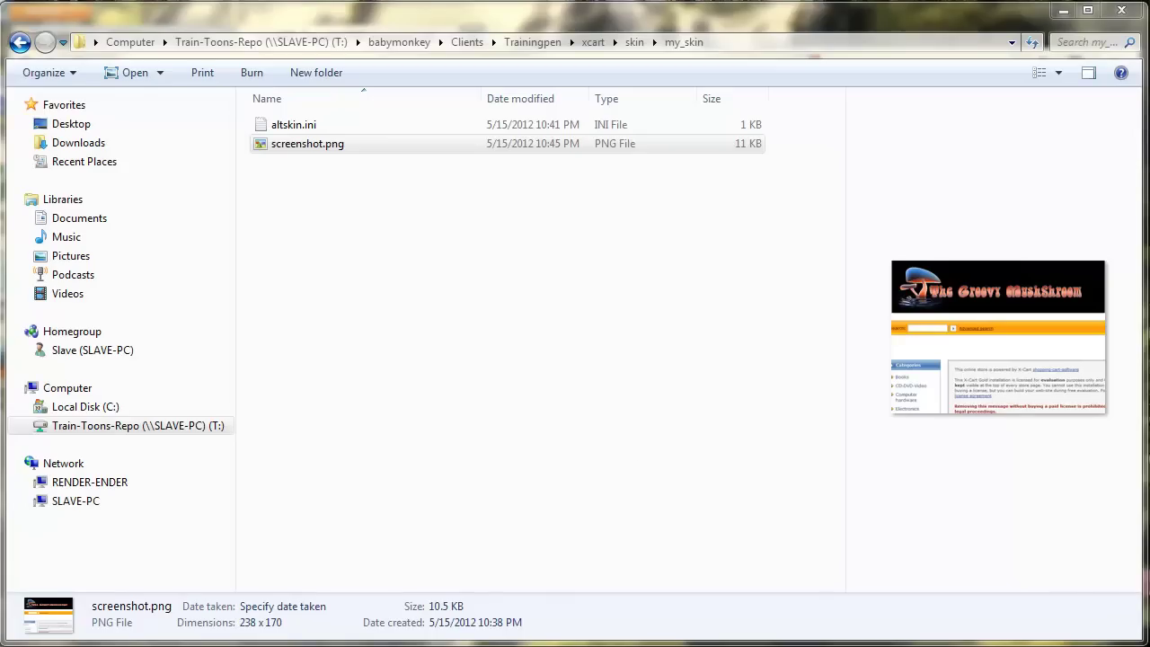
Create three subfolders in my_skin: js, css and images.
right_click(399, 249)
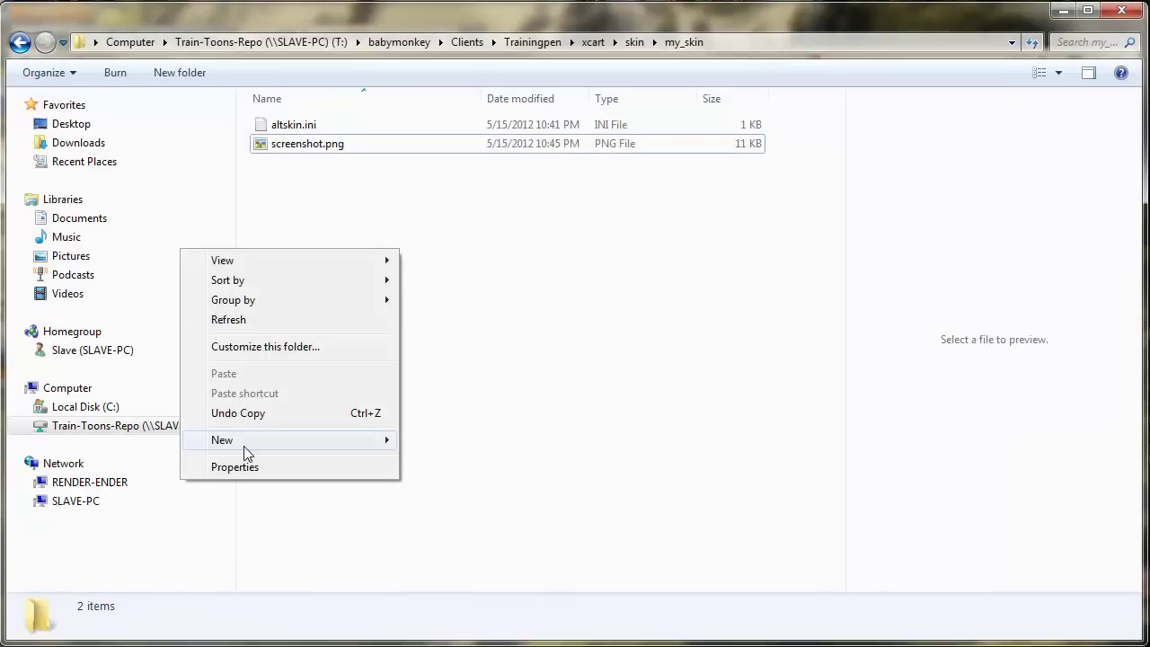
mouse_move(243, 445)
click(123, 446)
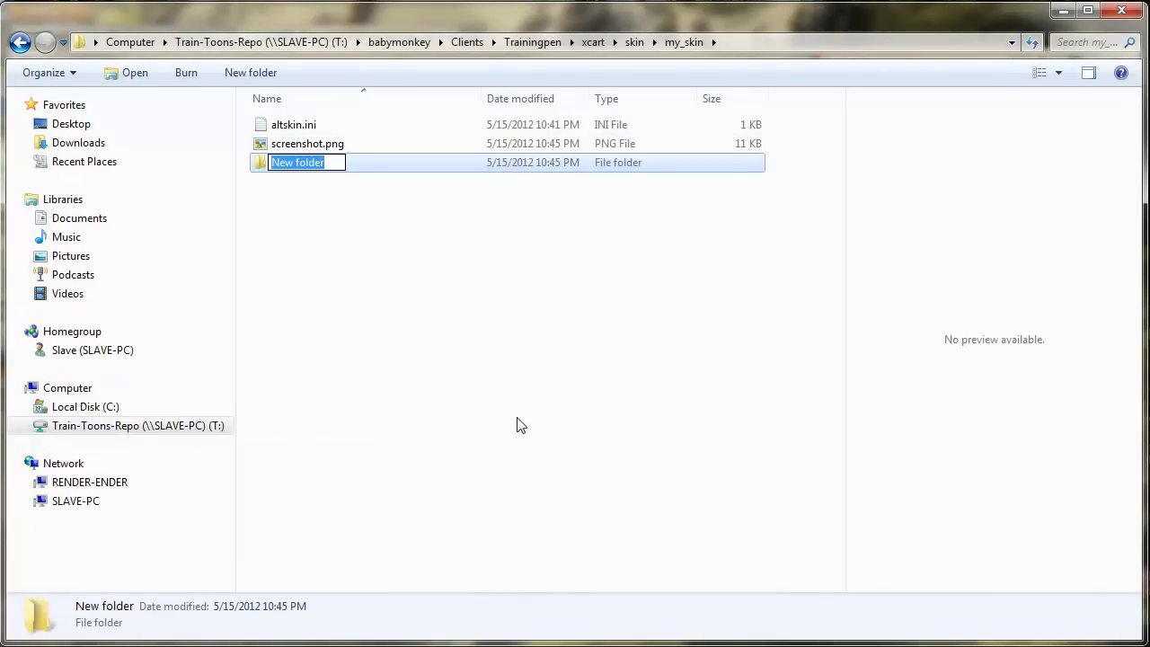
text(j)
key(Return)
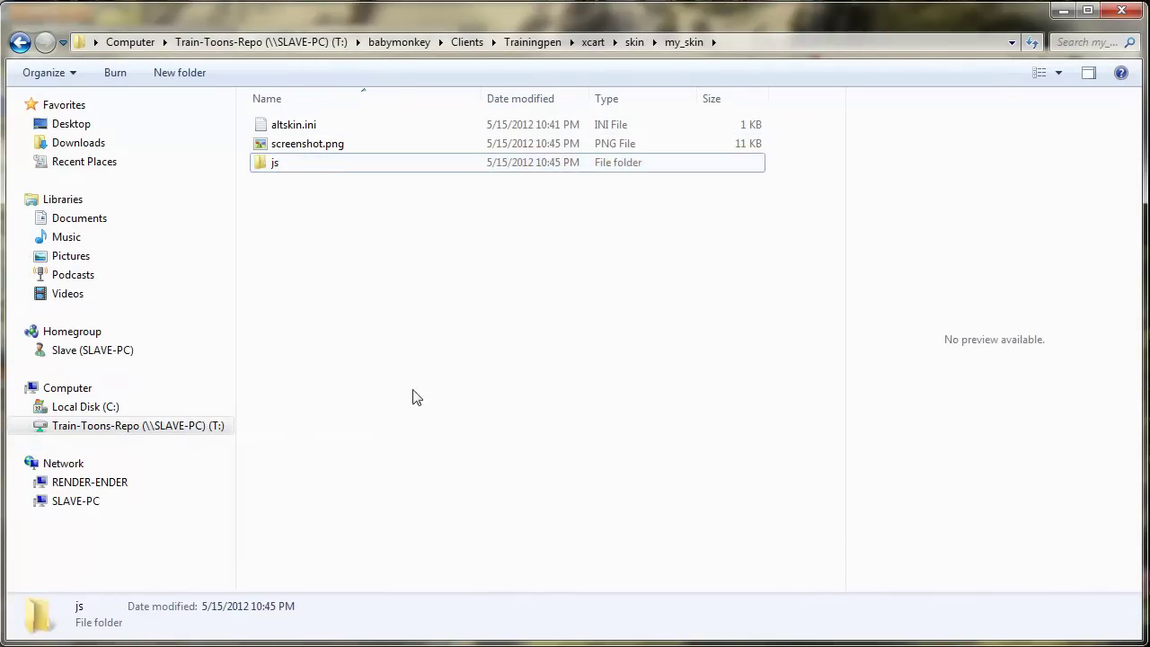
right_click(299, 302)
mouse_move(221, 488)
click(18, 490)
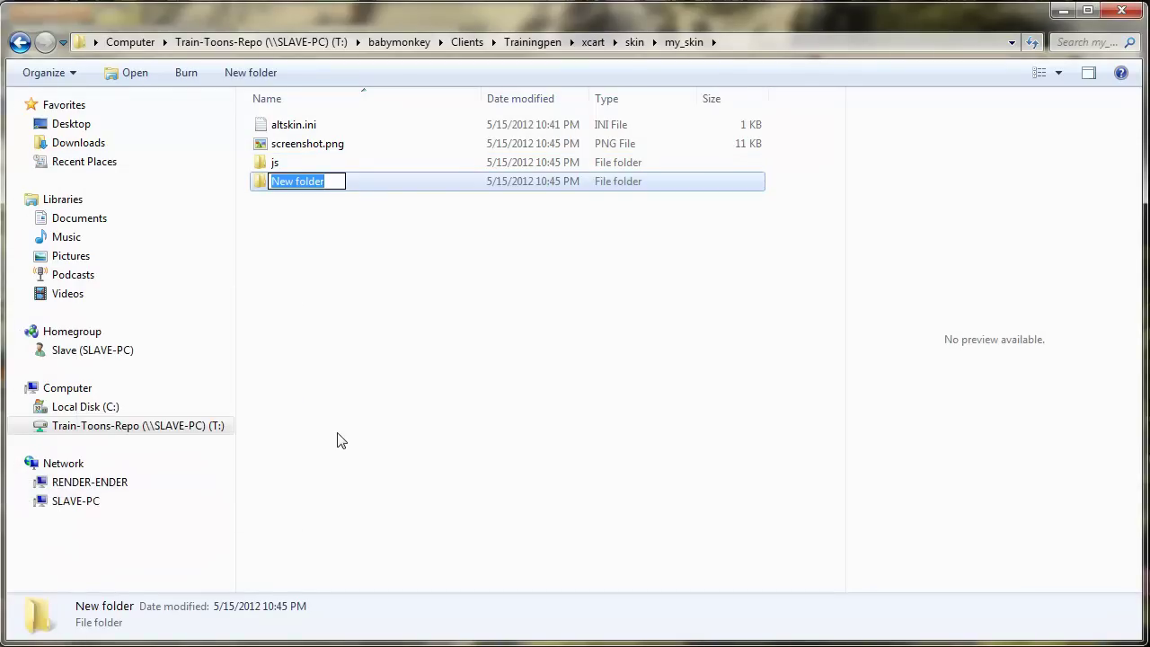
text(css)
key(Return)
right_click(342, 324)
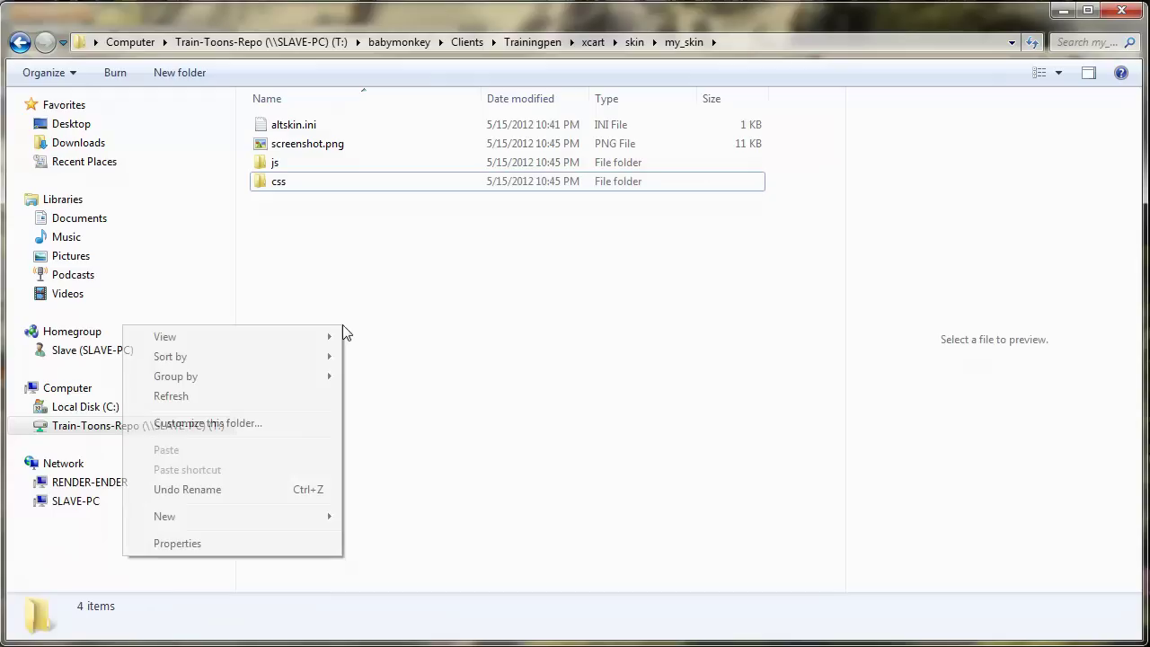
mouse_move(300, 510)
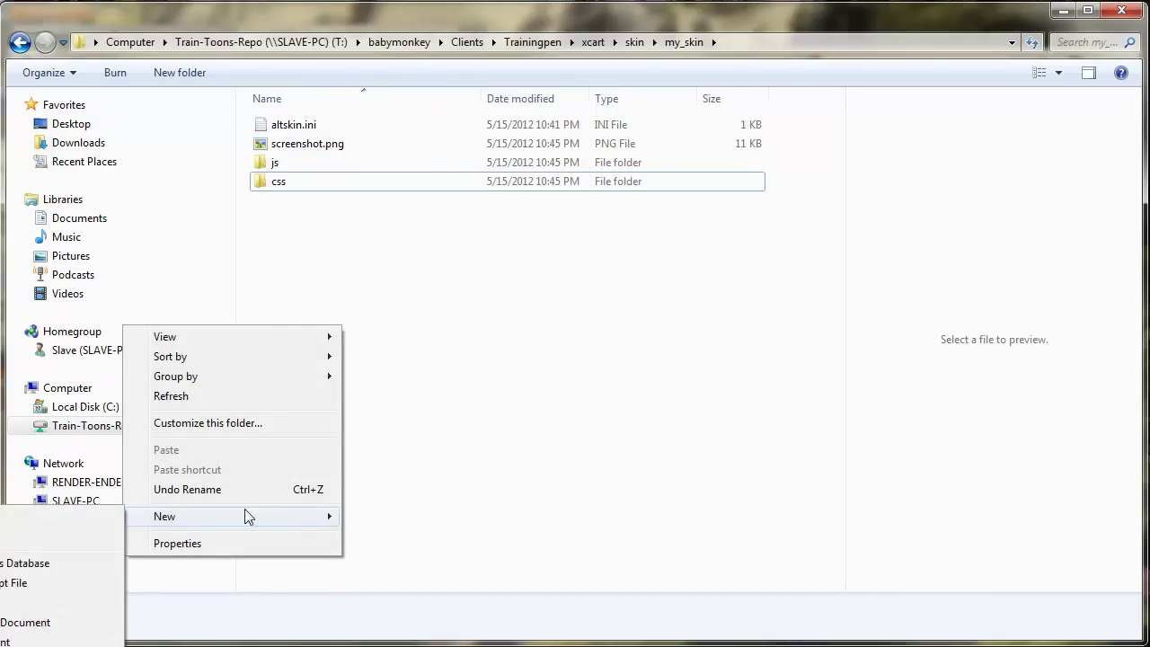
click(67, 518)
text(images)
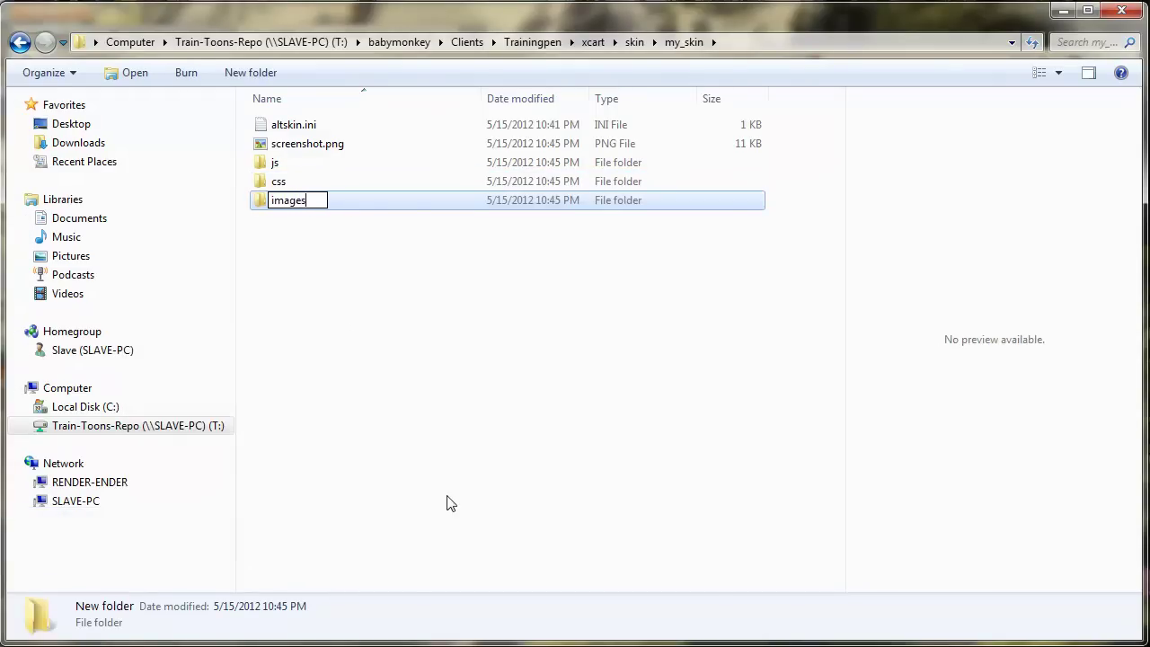
key(Return)
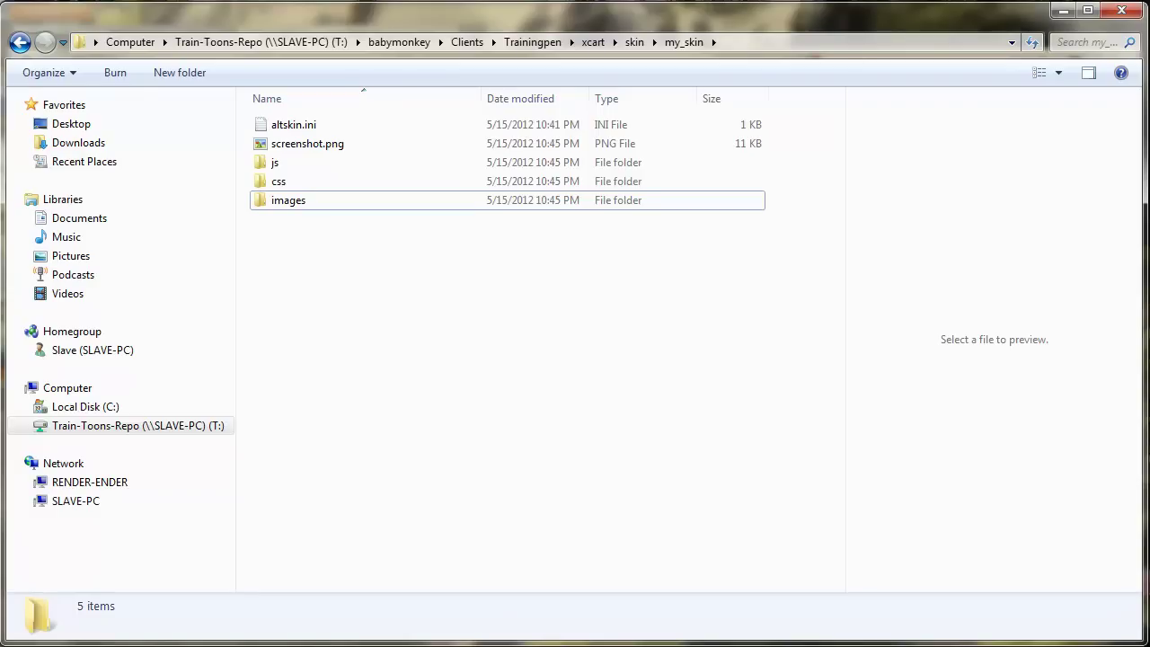
Open the X-Cart Storefront link from the admin in a new Firefox tab.
key(alt+Tab)
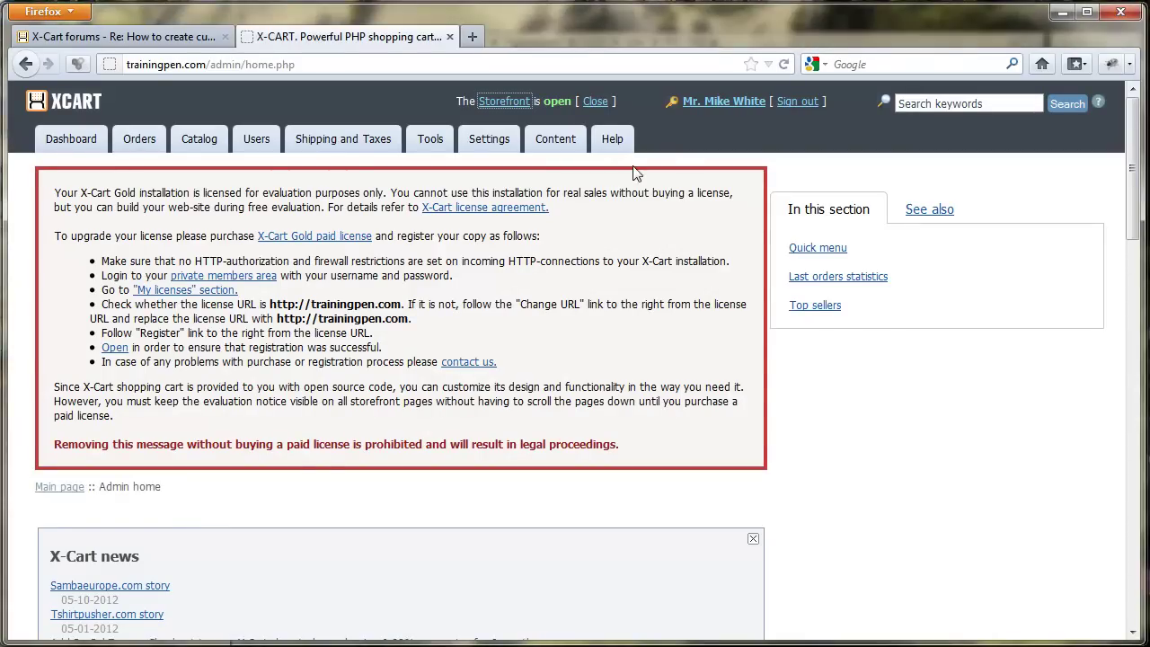
right_click(508, 106)
click(579, 114)
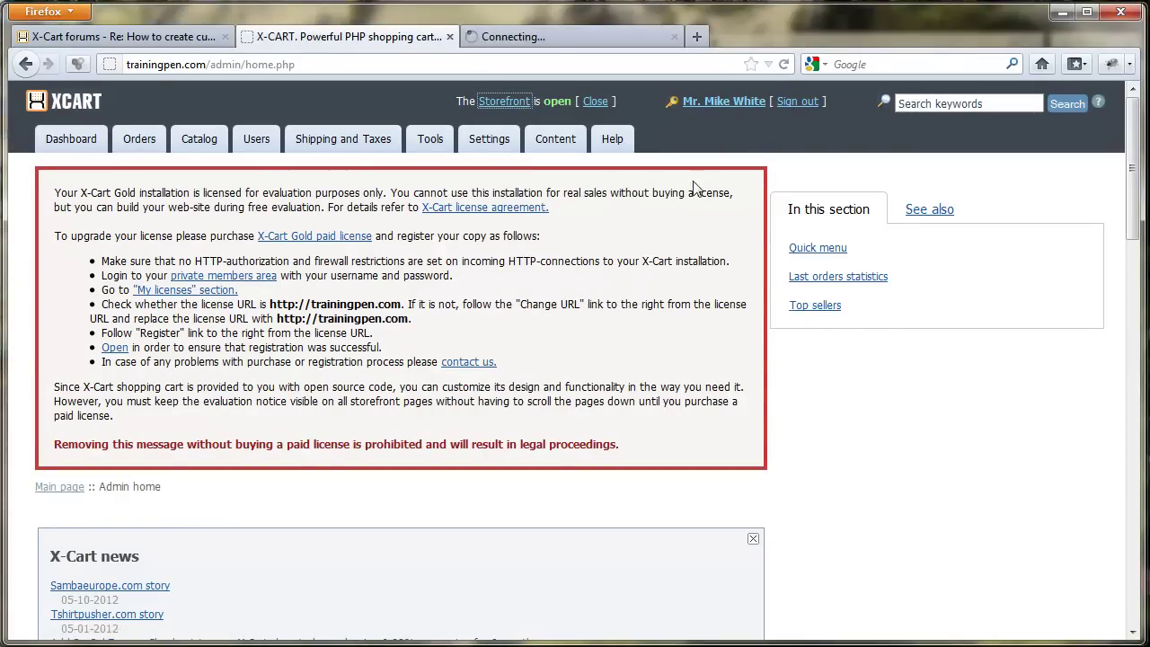
click(550, 40)
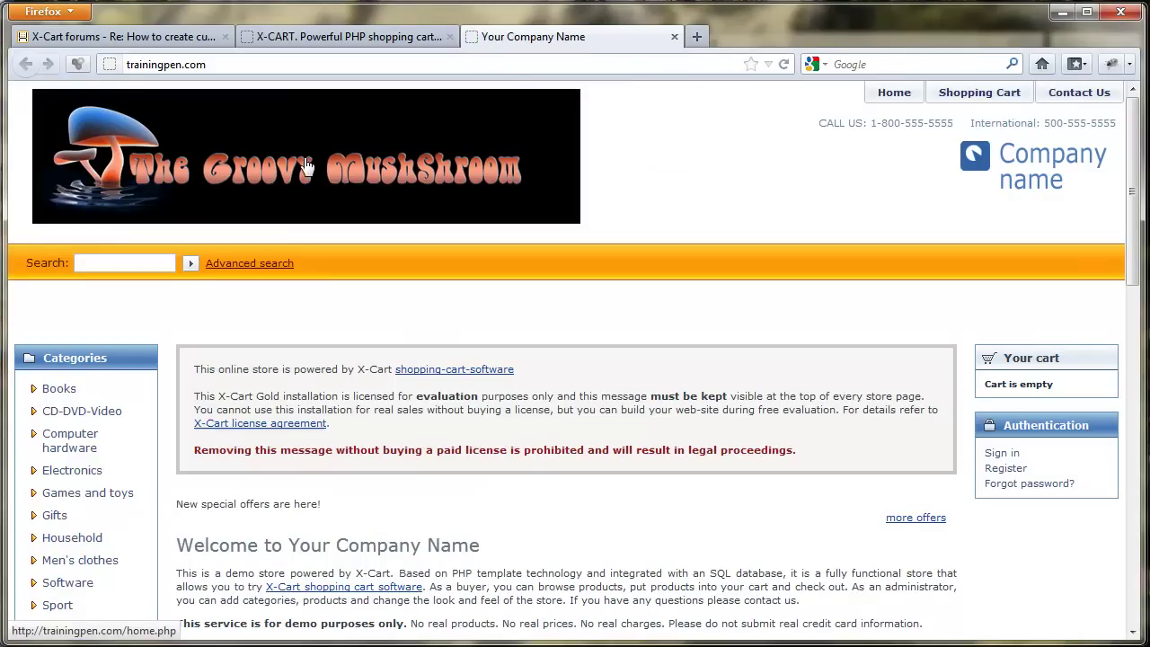
Save the Groovy MushShroom banner logo as my_logo.gif in my_skin/images, then open it in Photoshop.
right_click(325, 134)
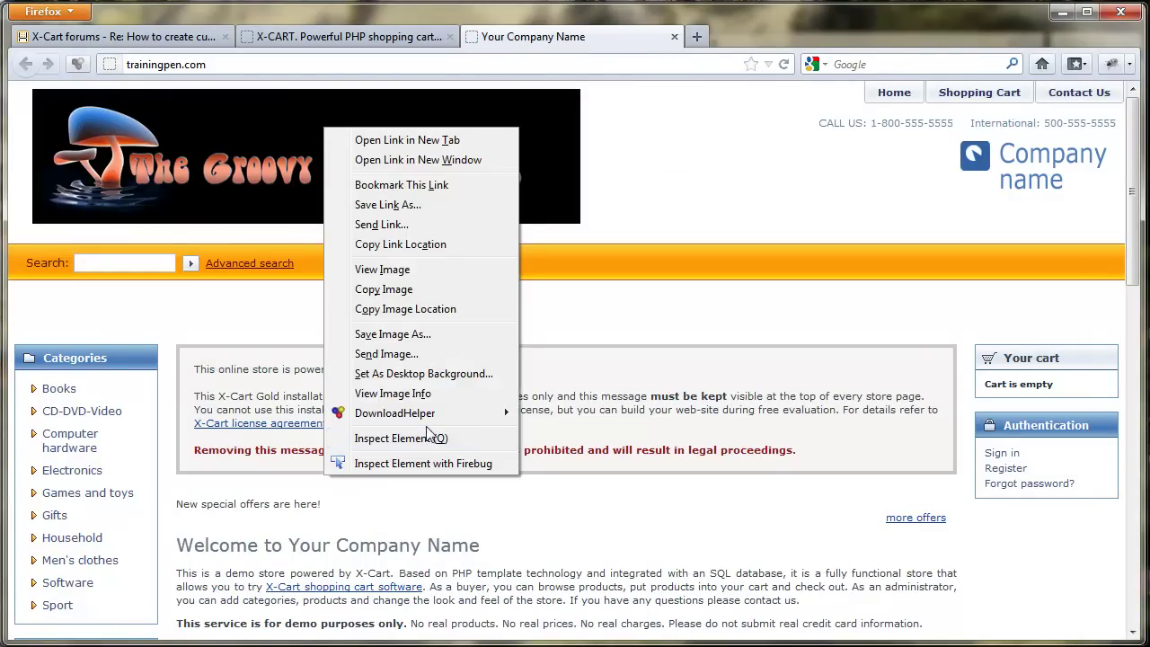
click(392, 334)
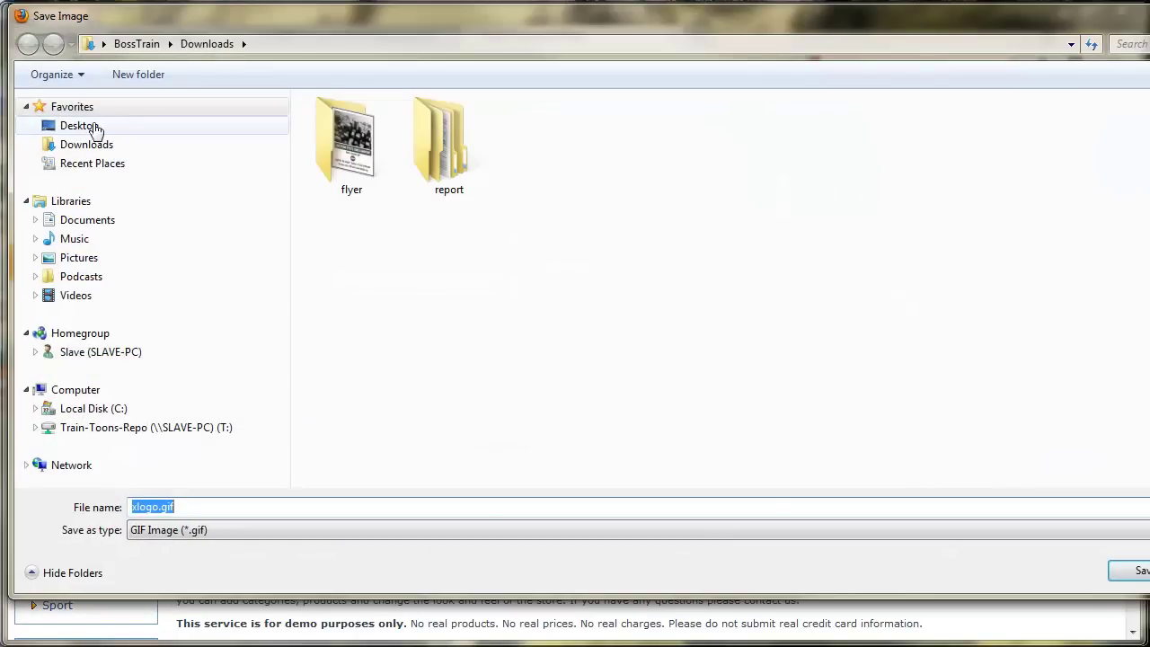
click(99, 172)
click(101, 139)
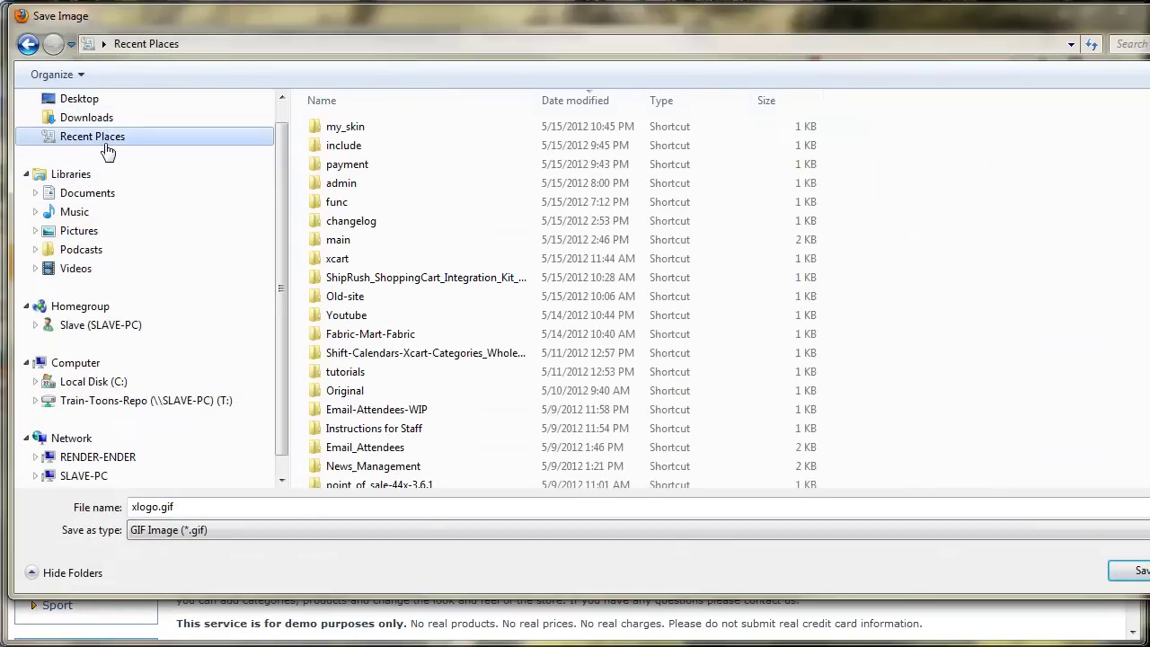
double_click(342, 127)
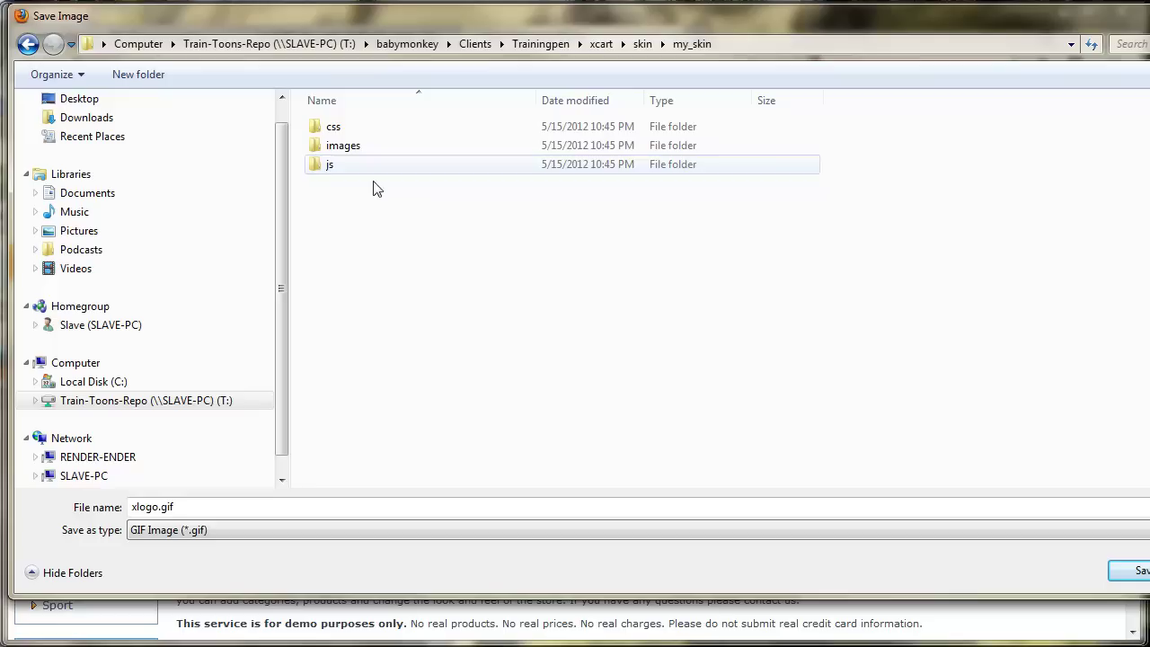
double_click(343, 147)
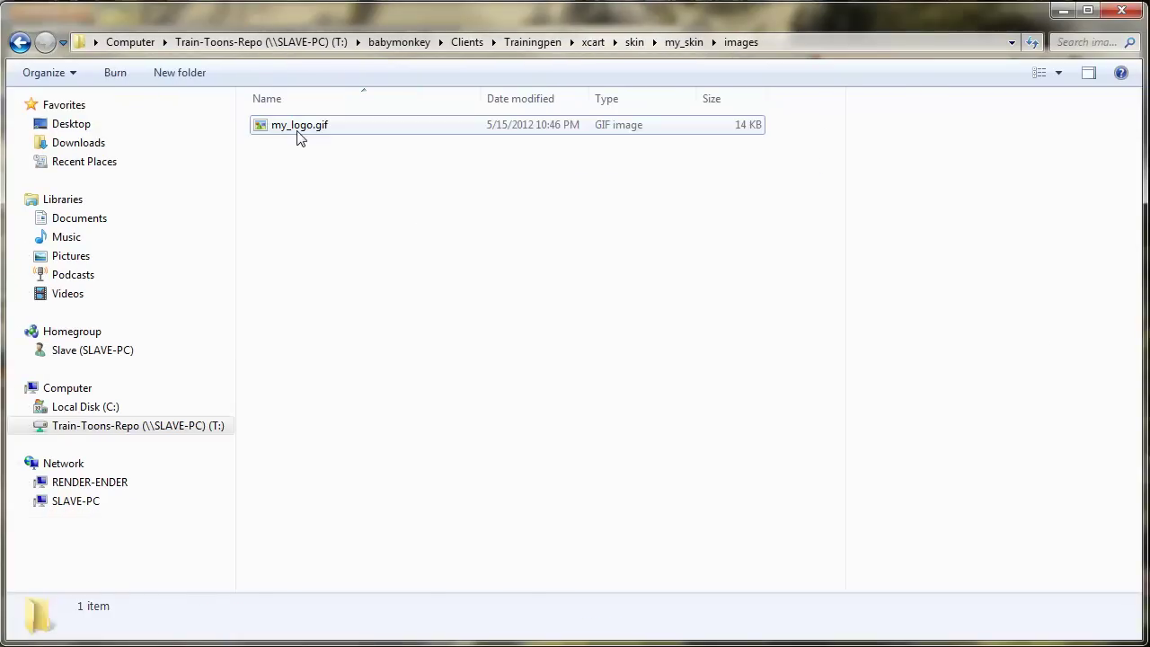
right_click(295, 133)
click(188, 203)
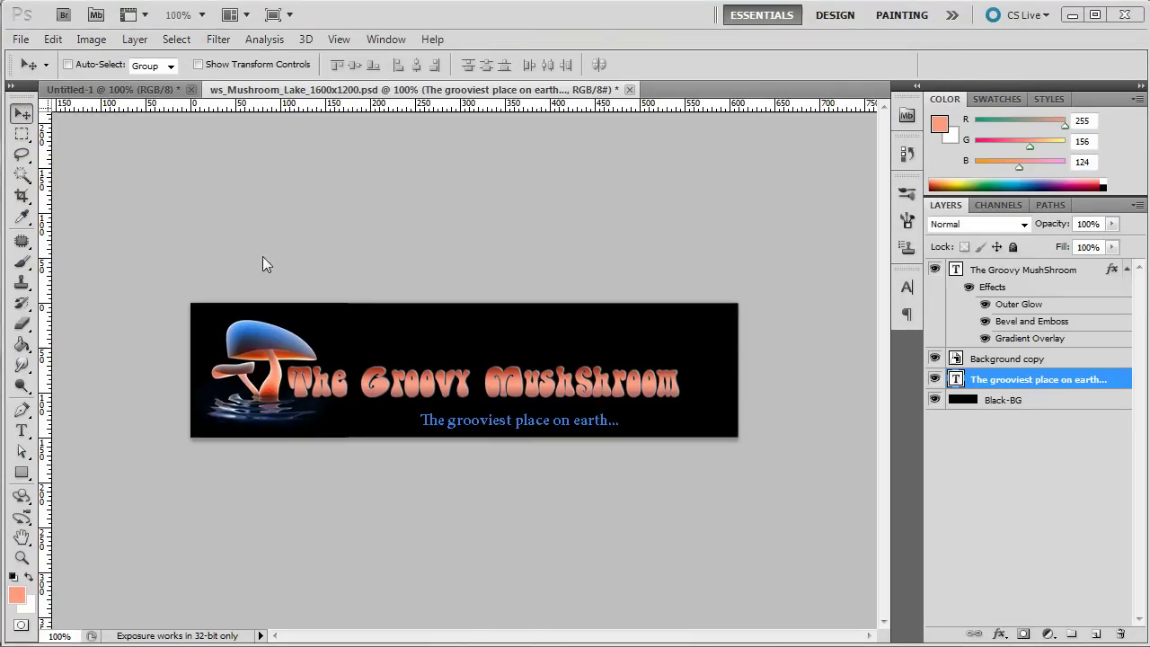
Save the logo for web as PNG-24 my_logo.png in images, then delete the old my_logo.gif.
click(21, 40)
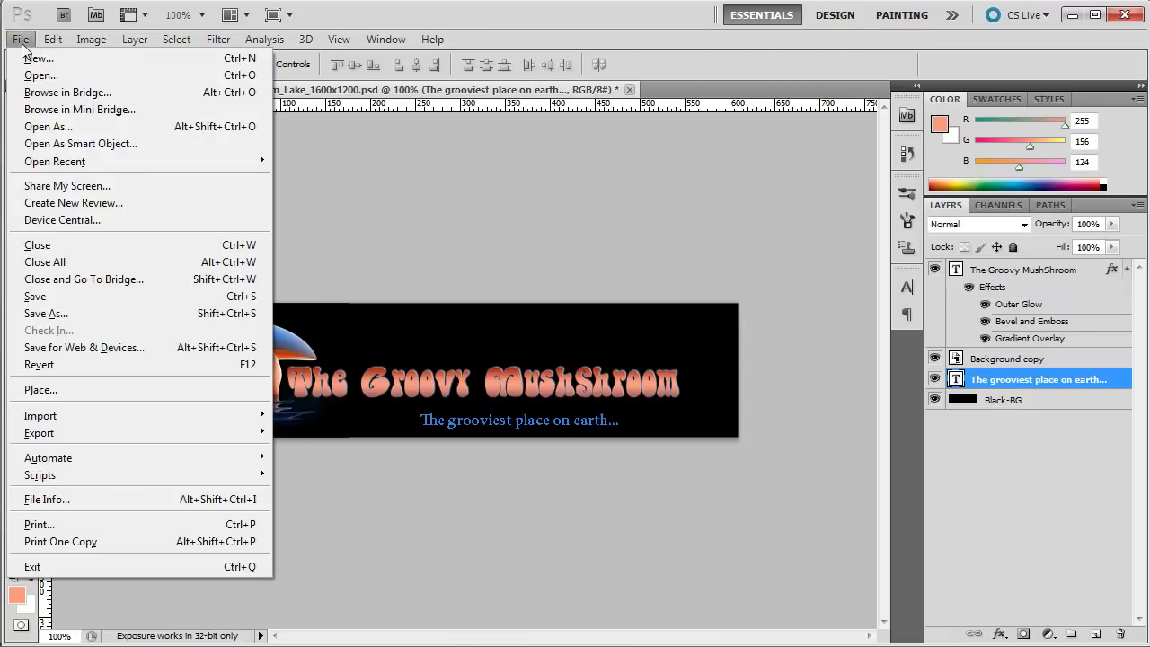
click(115, 345)
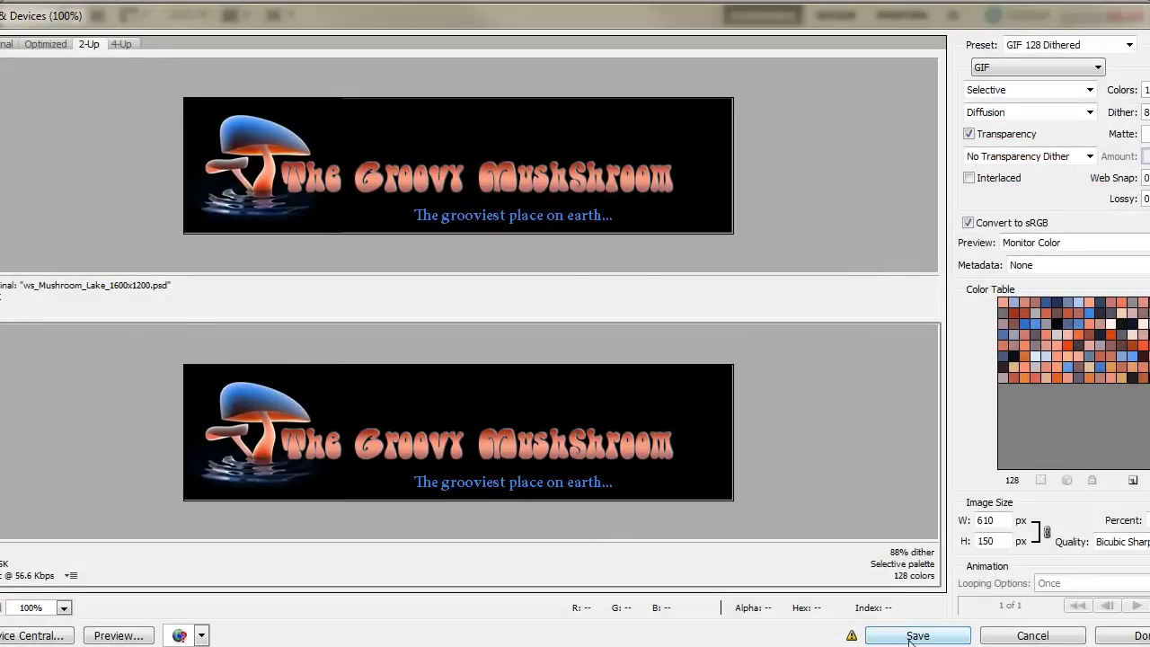
click(917, 635)
text(my-)
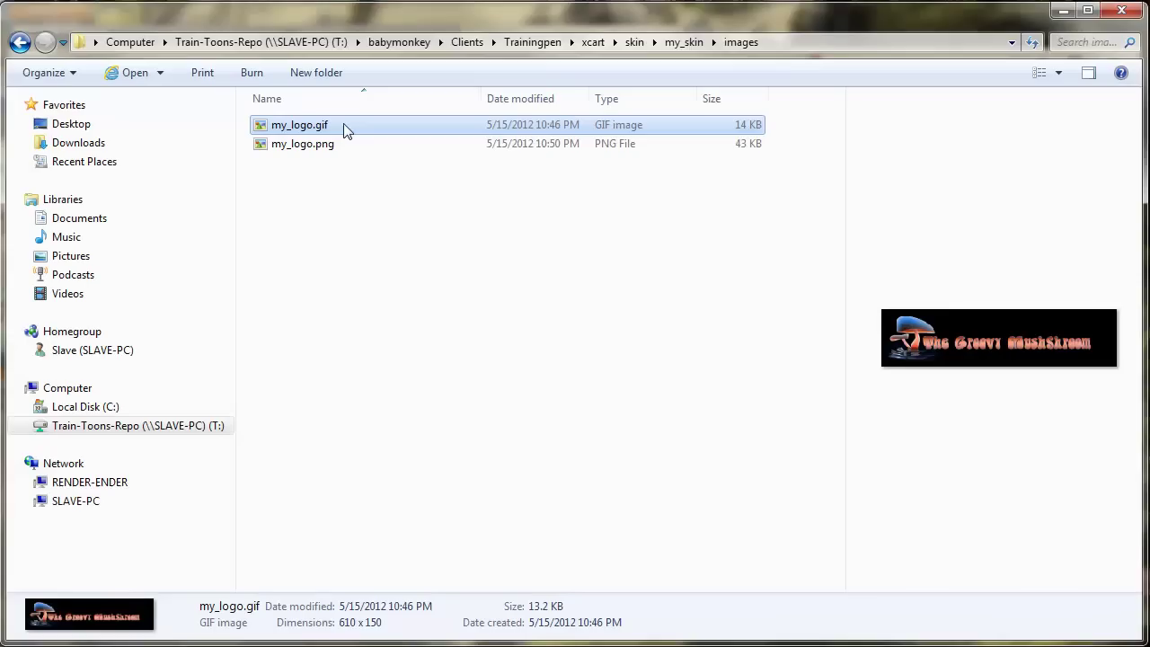
key(Delete)
click(623, 432)
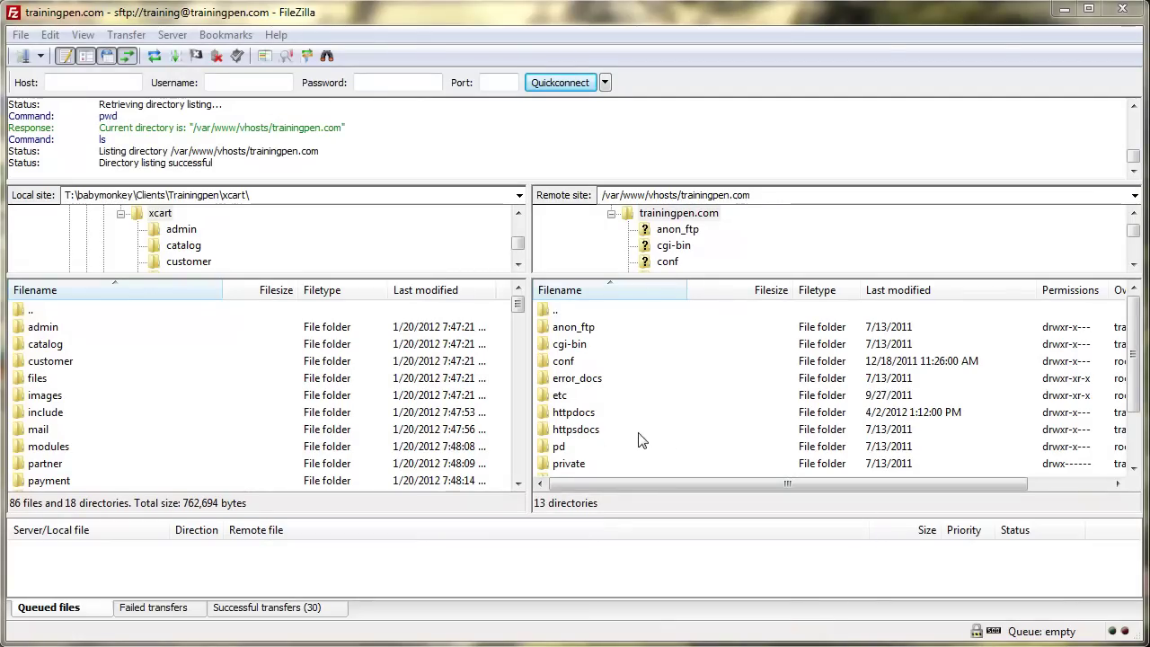
Upload the local xcart\skin\my_skin folder into httpdocs/skin on the trainingpen.com server.
double_click(573, 412)
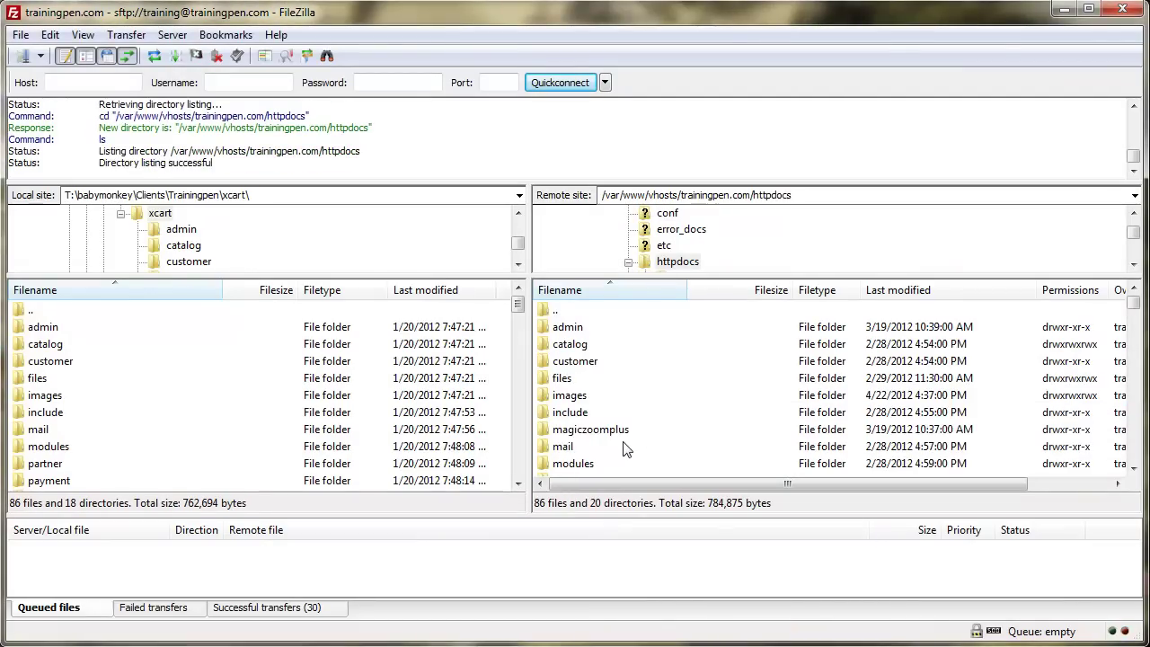
scroll(626, 449, down, 4)
double_click(558, 363)
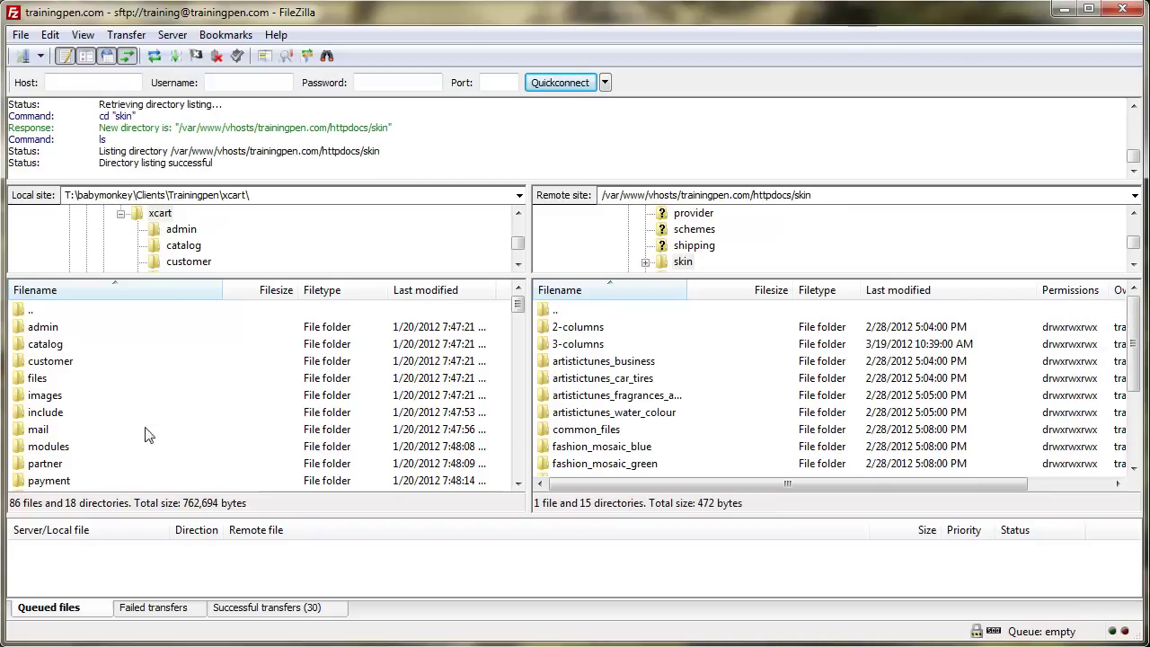
drag(516, 302, 518, 317)
double_click(93, 446)
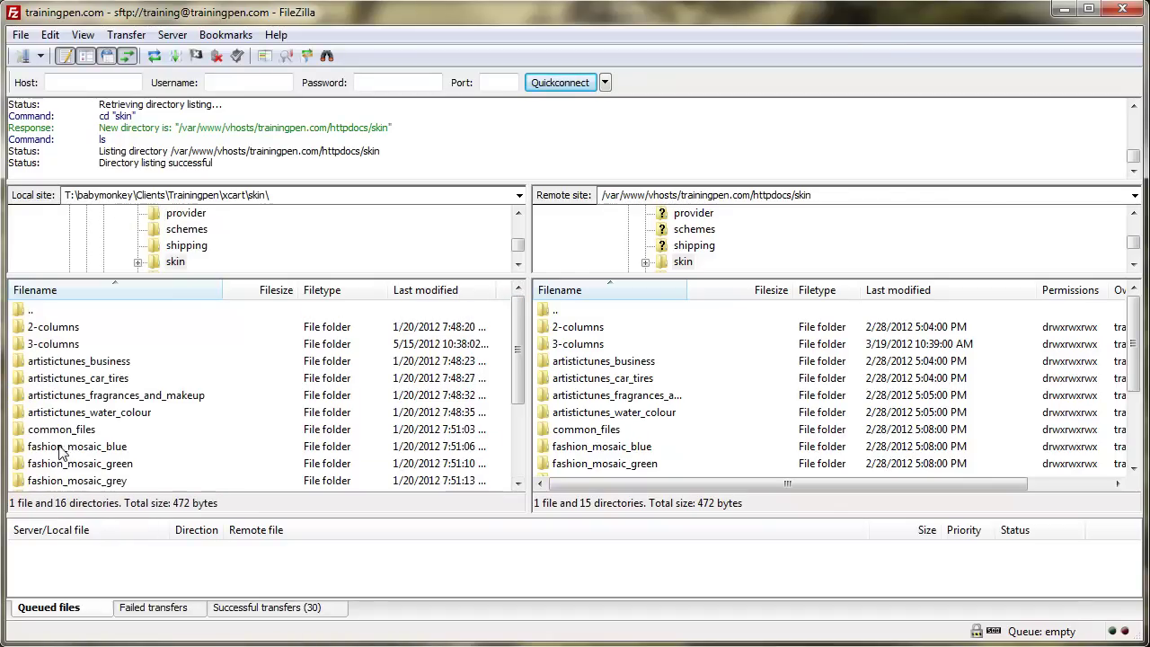
scroll(151, 454, down, 3)
right_click(68, 397)
click(103, 408)
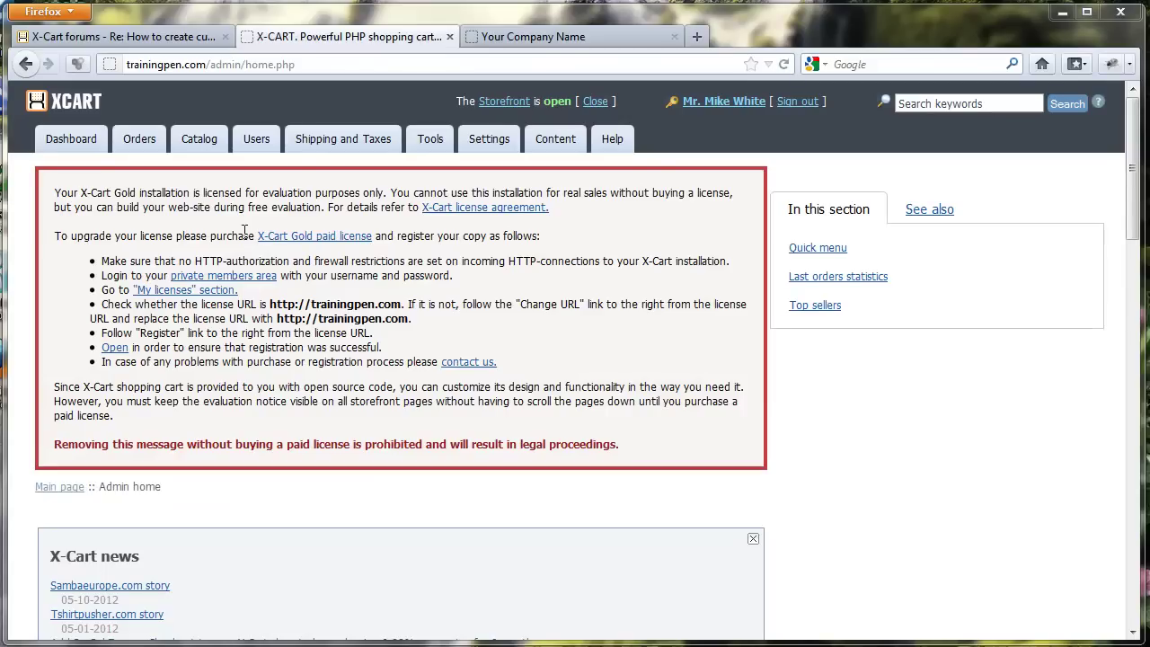
mouse_move(485, 147)
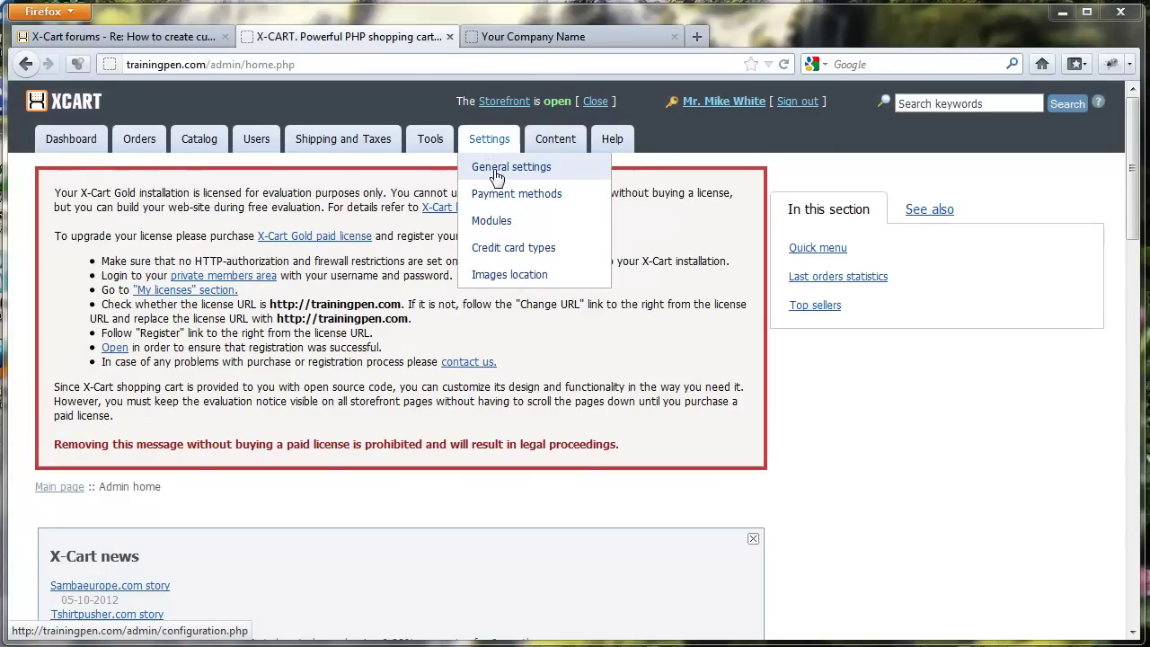
Open General settings > Appearance and compare it with the current storefront look.
click(494, 173)
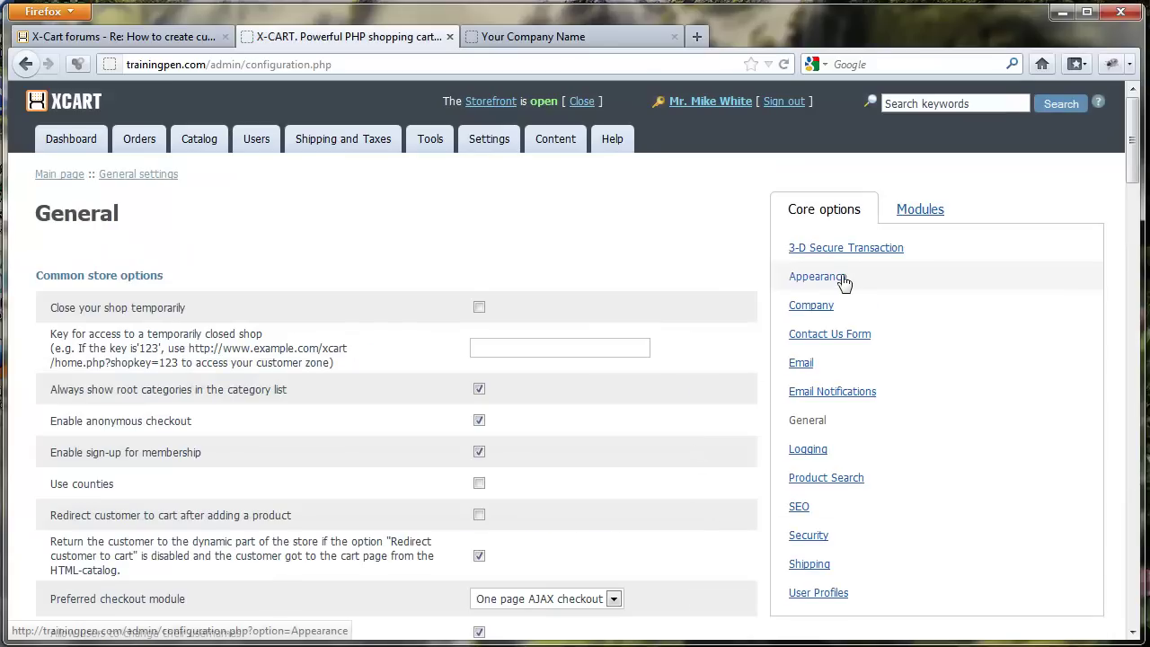
click(835, 282)
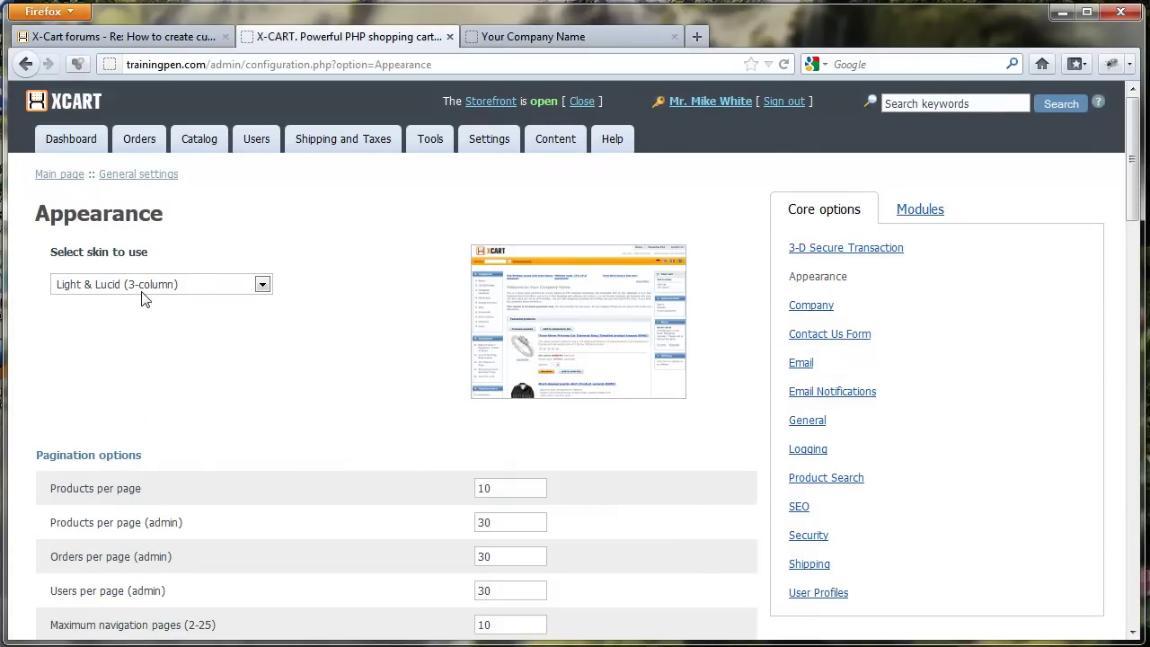
click(575, 37)
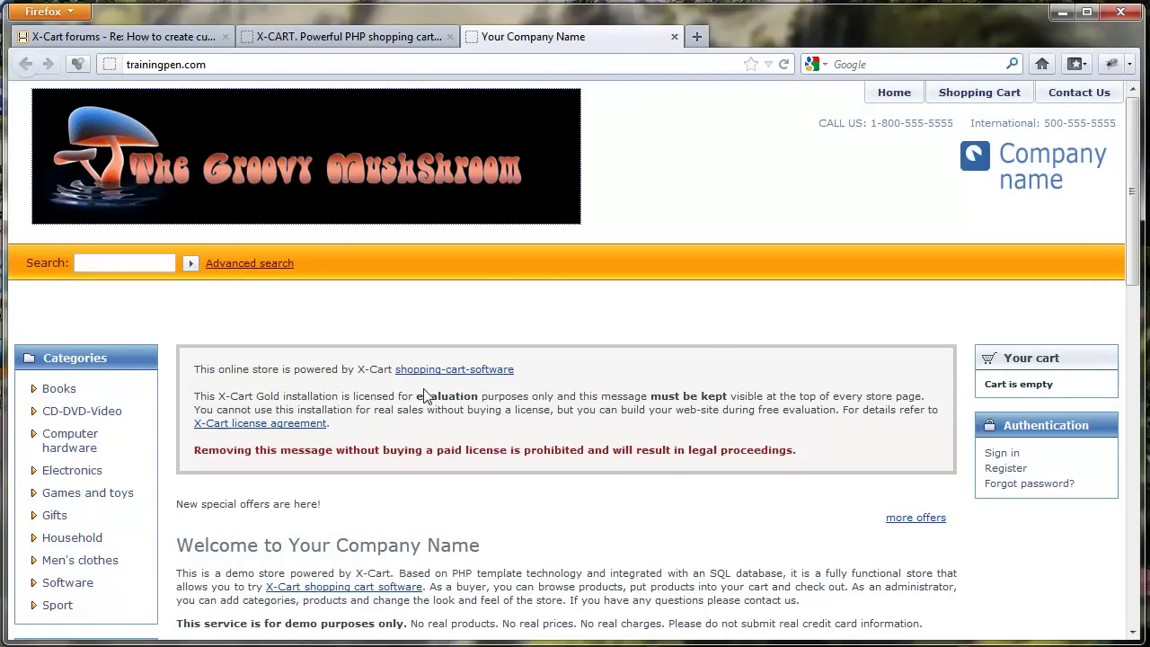
click(388, 36)
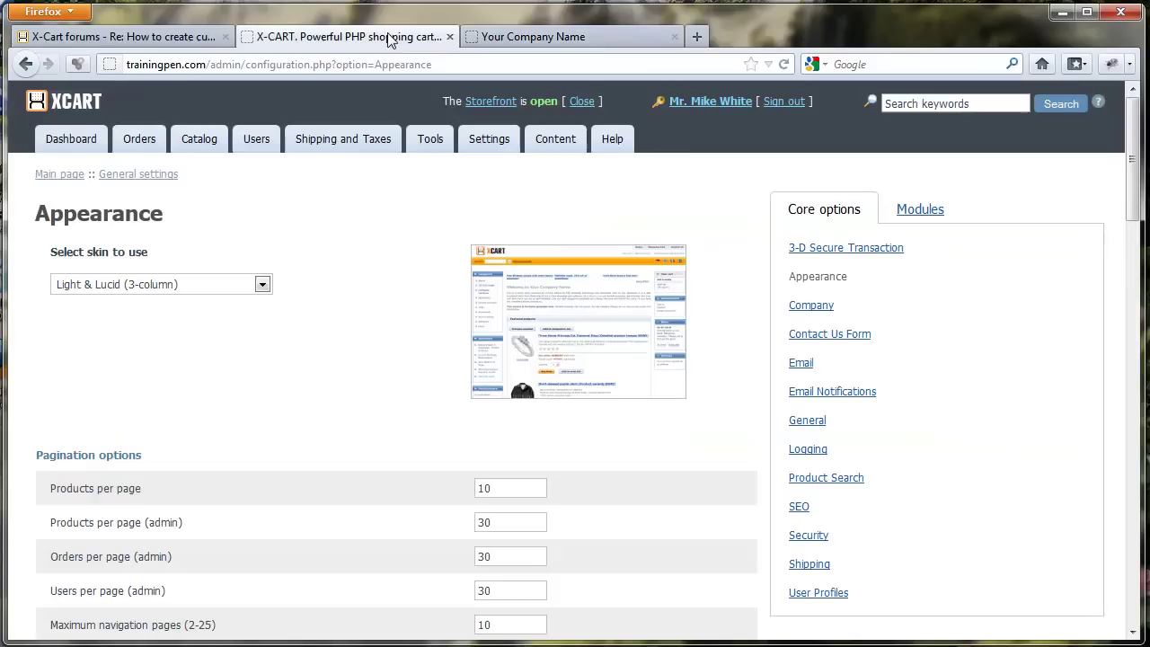
Select My Skin as the skin to use, apply the changes, and confirm the selection.
click(262, 283)
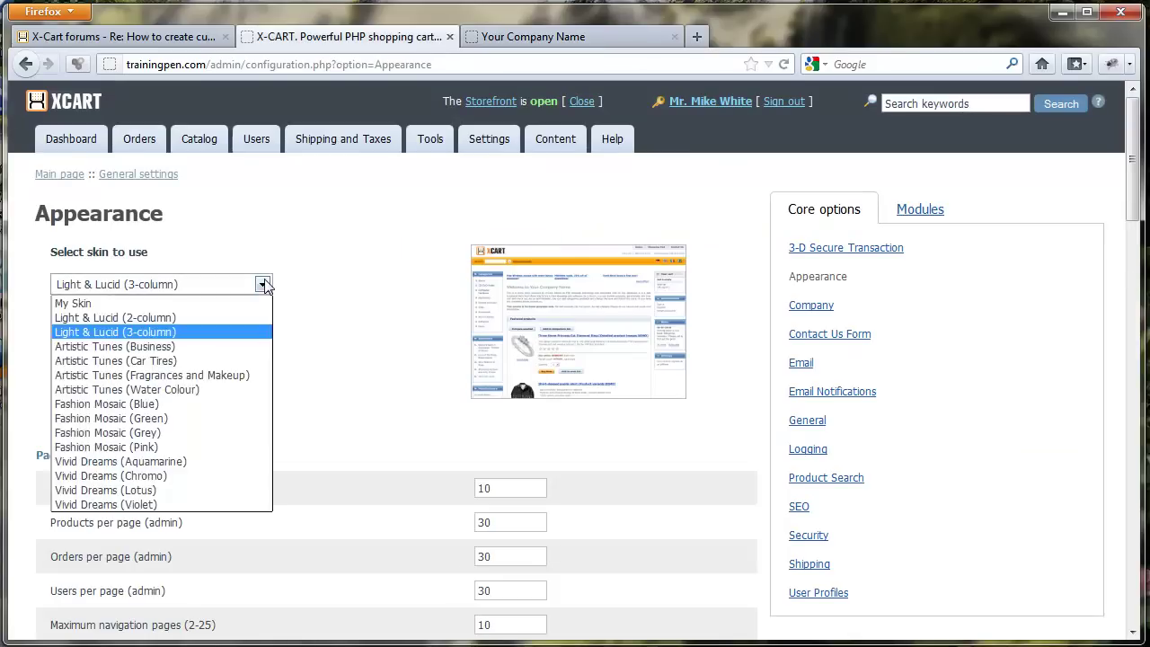
click(155, 302)
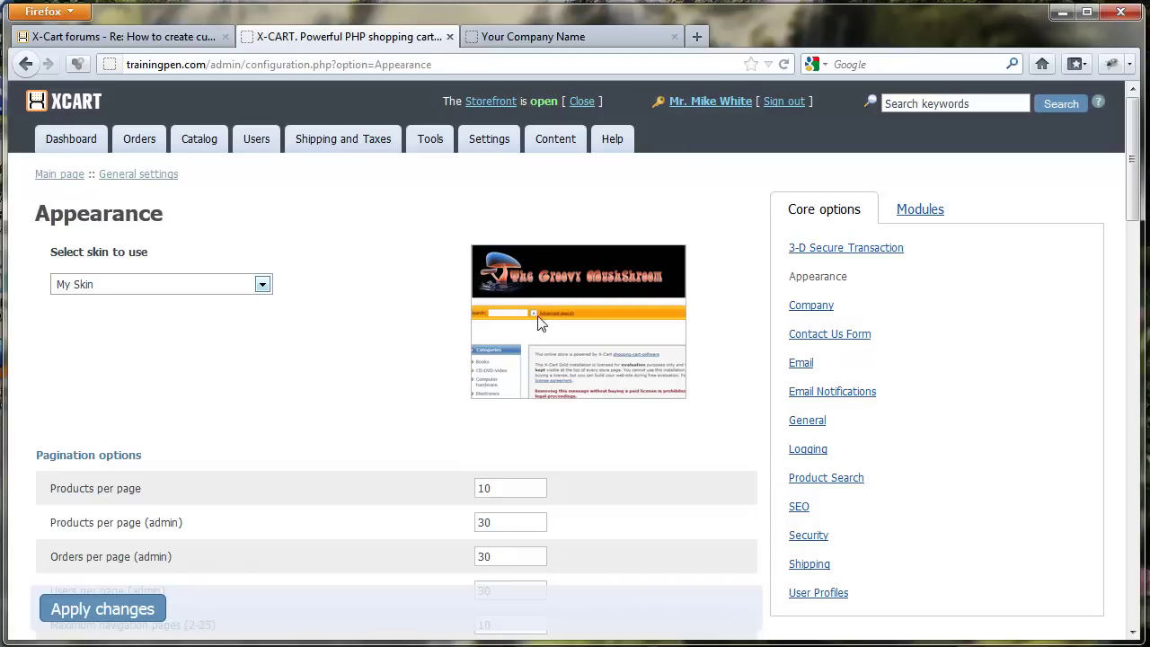
click(111, 611)
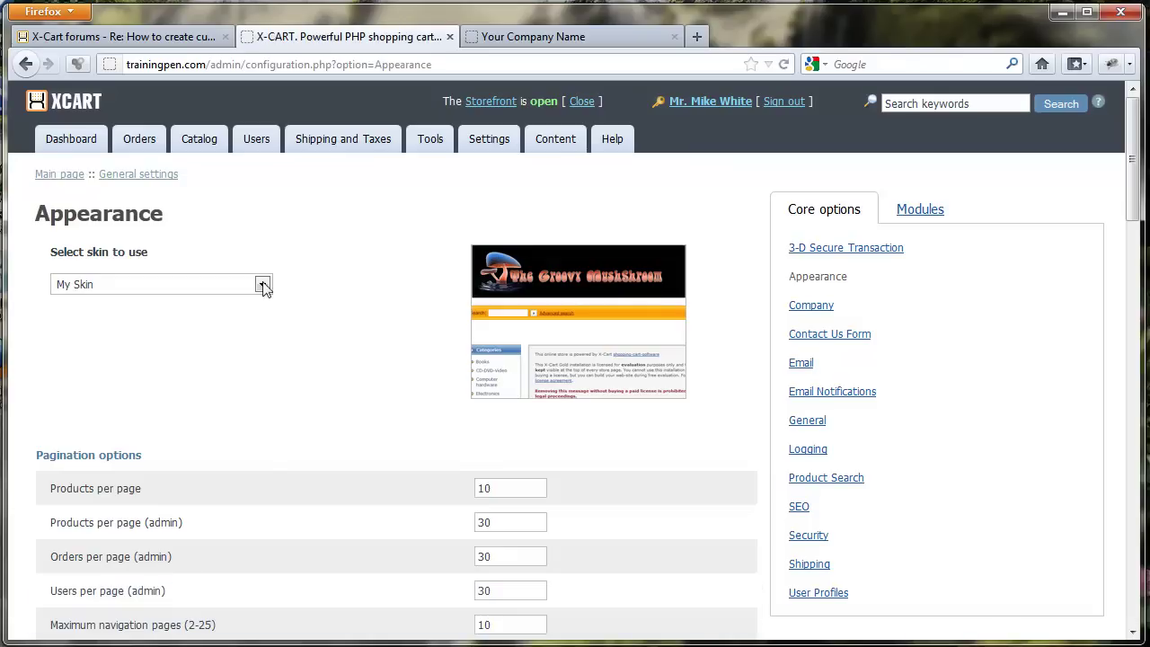
click(259, 284)
key(Escape)
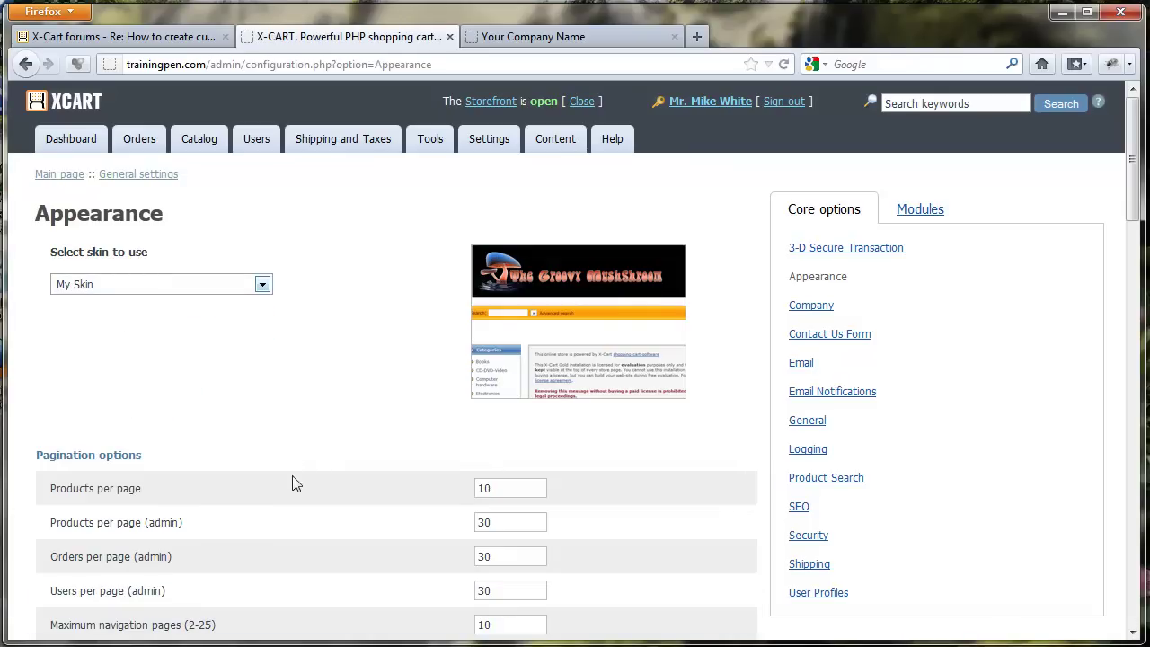
Reload the Your Company Name storefront tab to show the new skin.
click(563, 39)
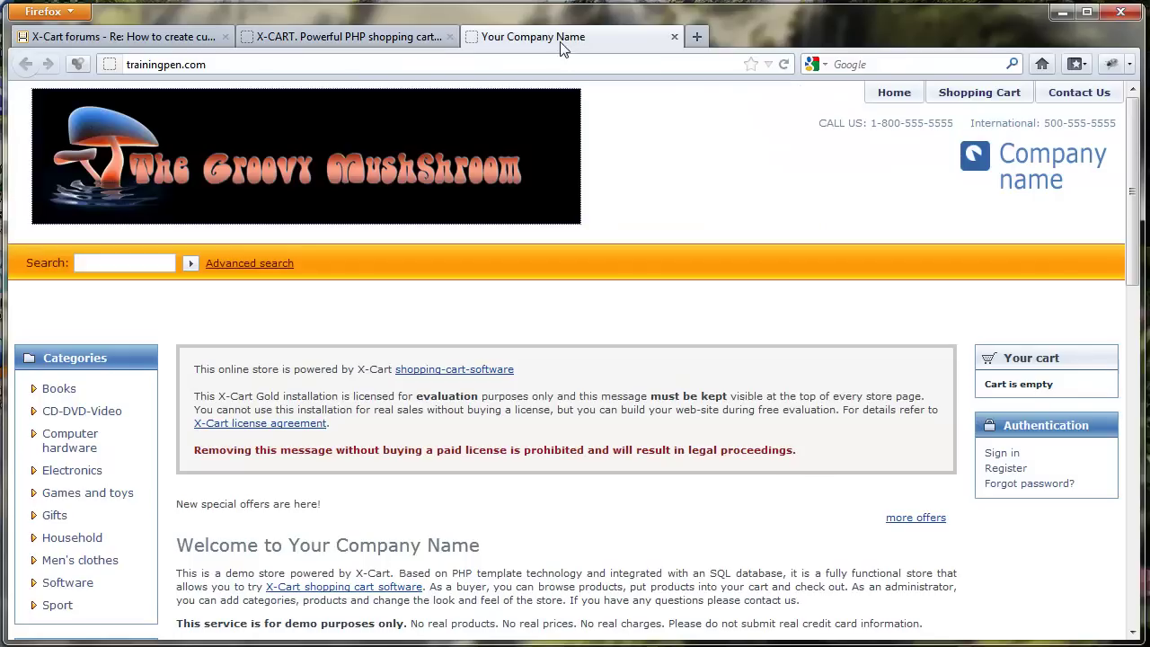
click(785, 63)
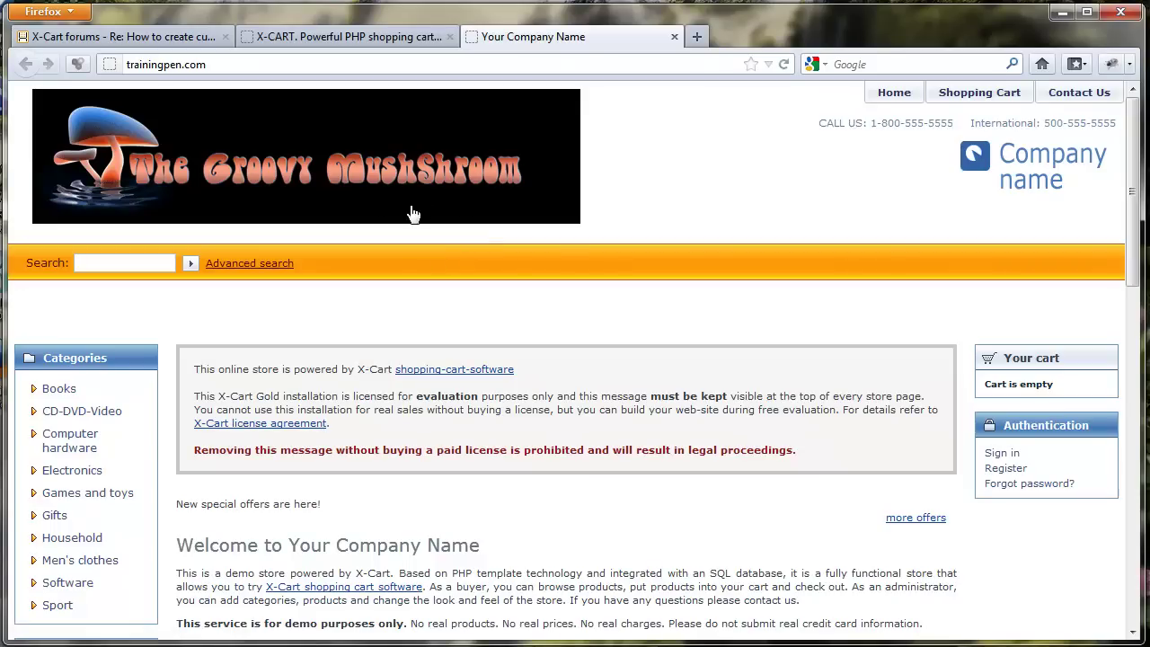
Close the extra storefront tab and start Webmaster mode from Tools.
click(341, 36)
mouse_move(432, 141)
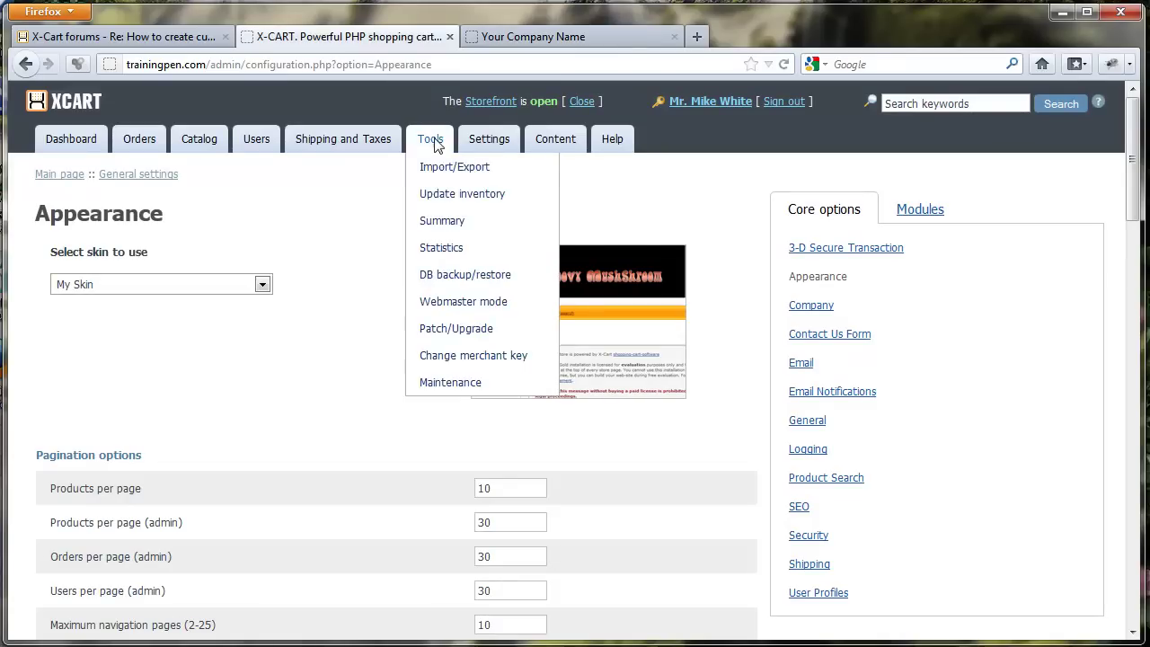
click(675, 36)
mouse_move(424, 153)
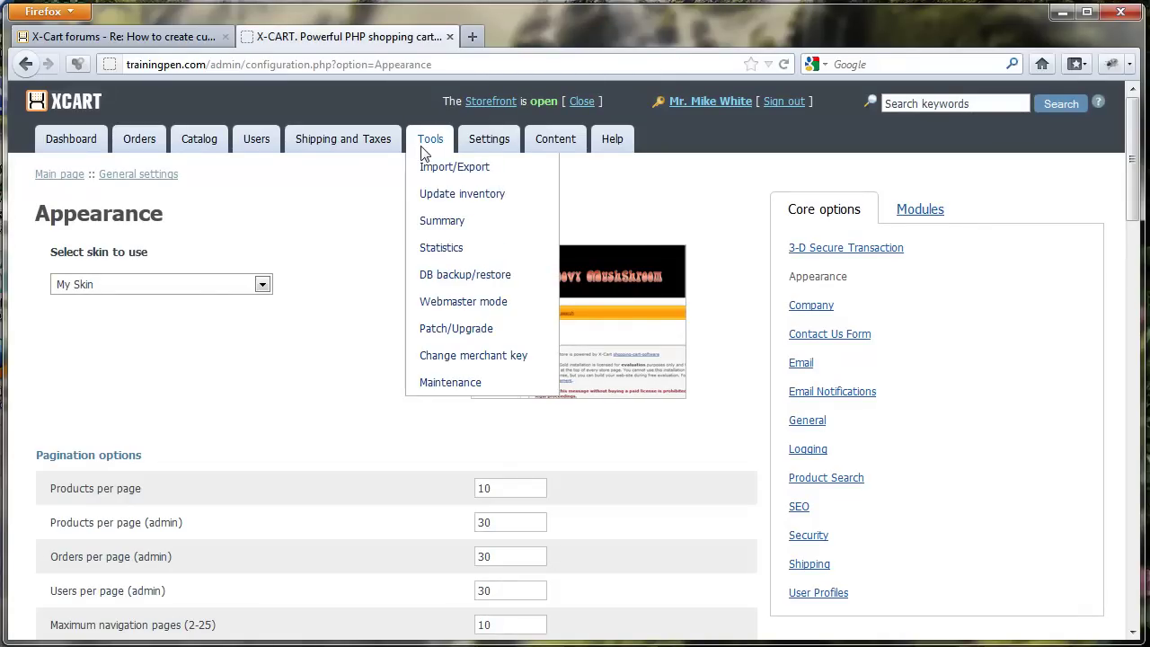
click(448, 302)
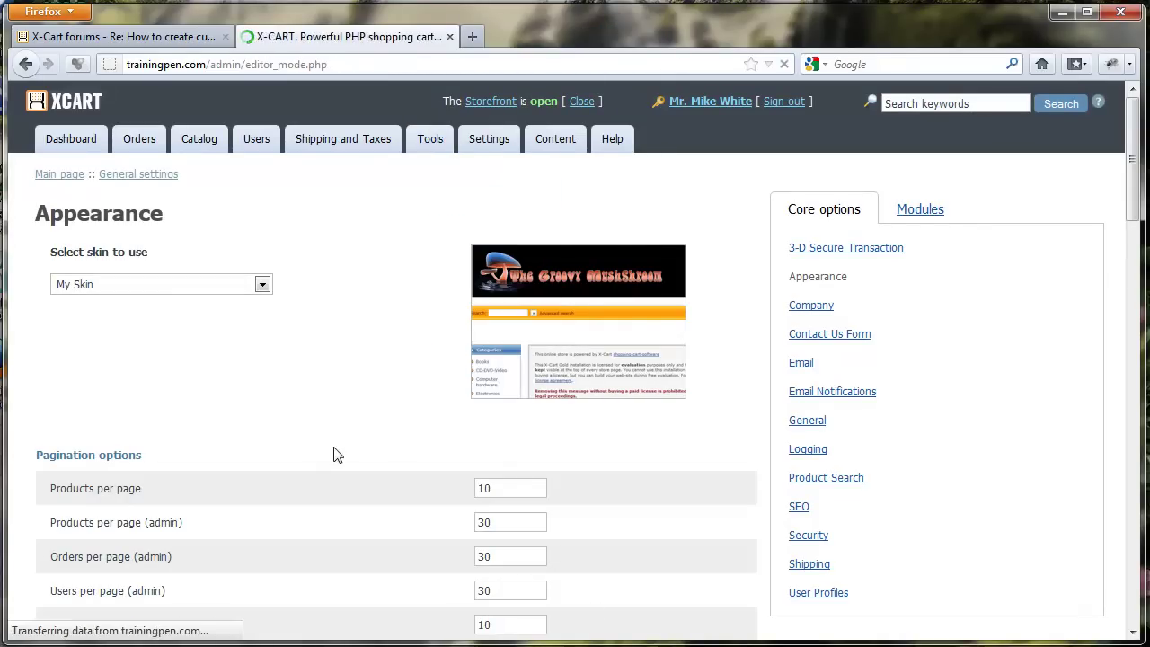
click(162, 588)
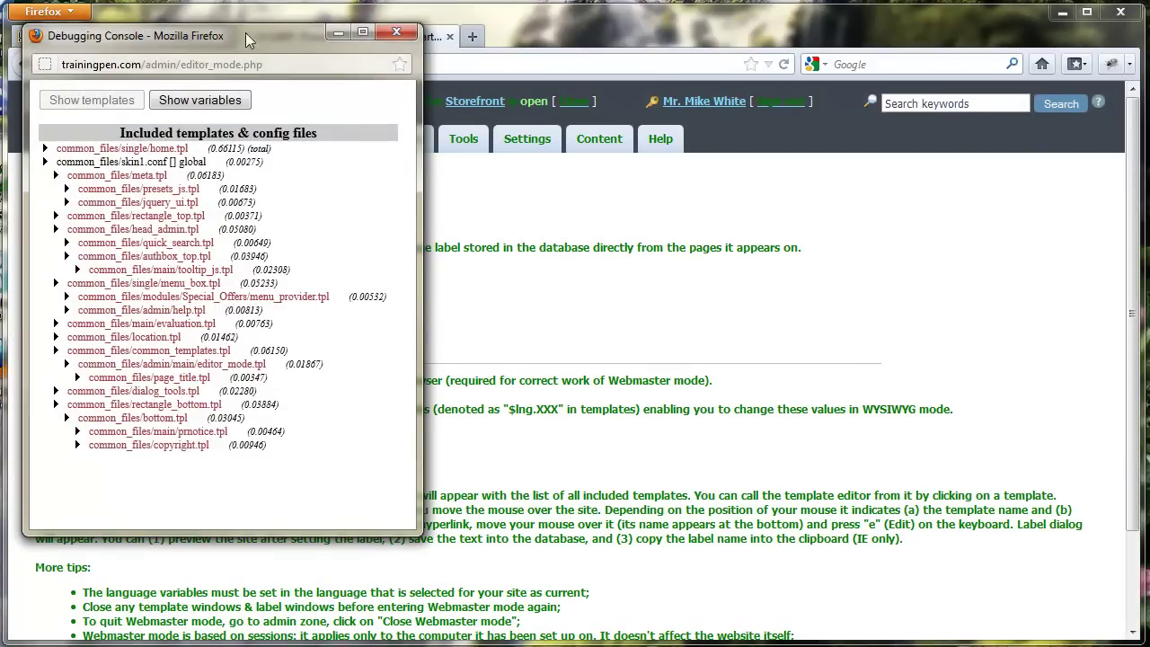
Move the debugging console aside and open the customer area in a new window.
drag(234, 45, 0, 35)
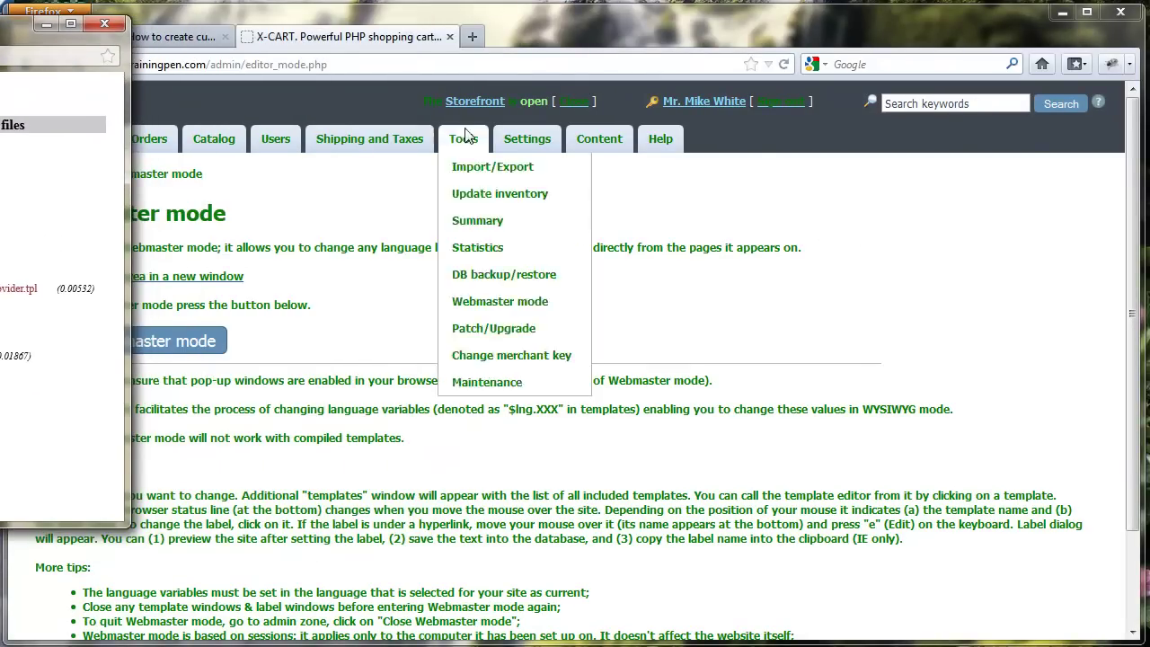
drag(54, 23, 13, 270)
click(192, 276)
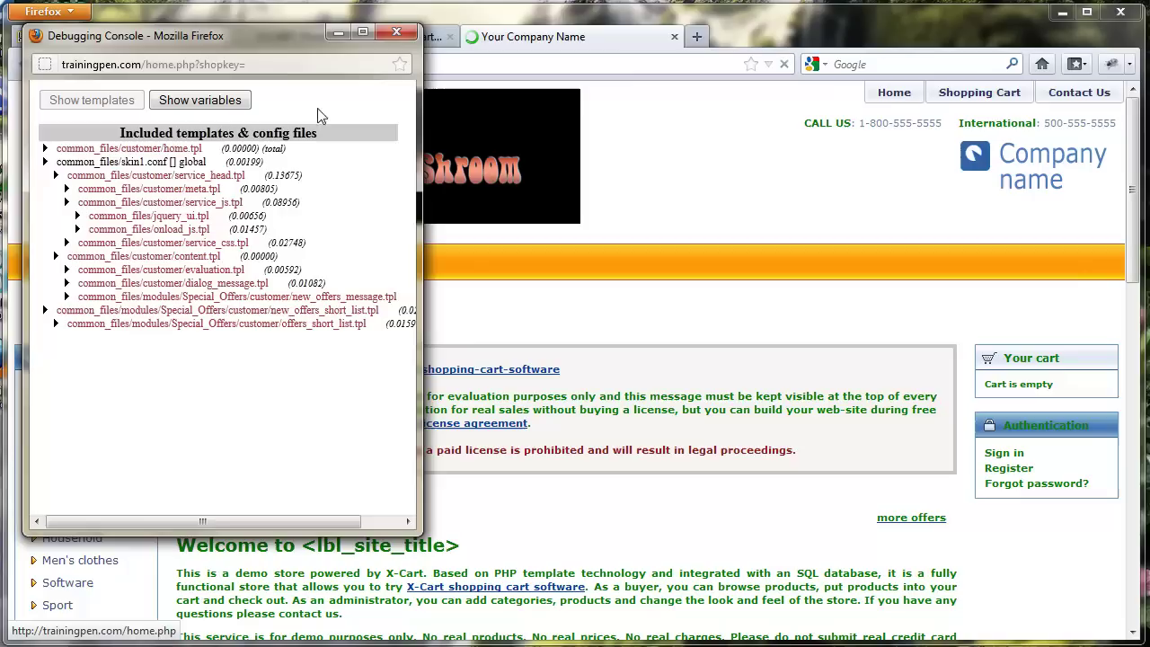
Open common_files/customer/head.tpl in the editor from the debugging console's template list.
drag(250, 41, 1146, 89)
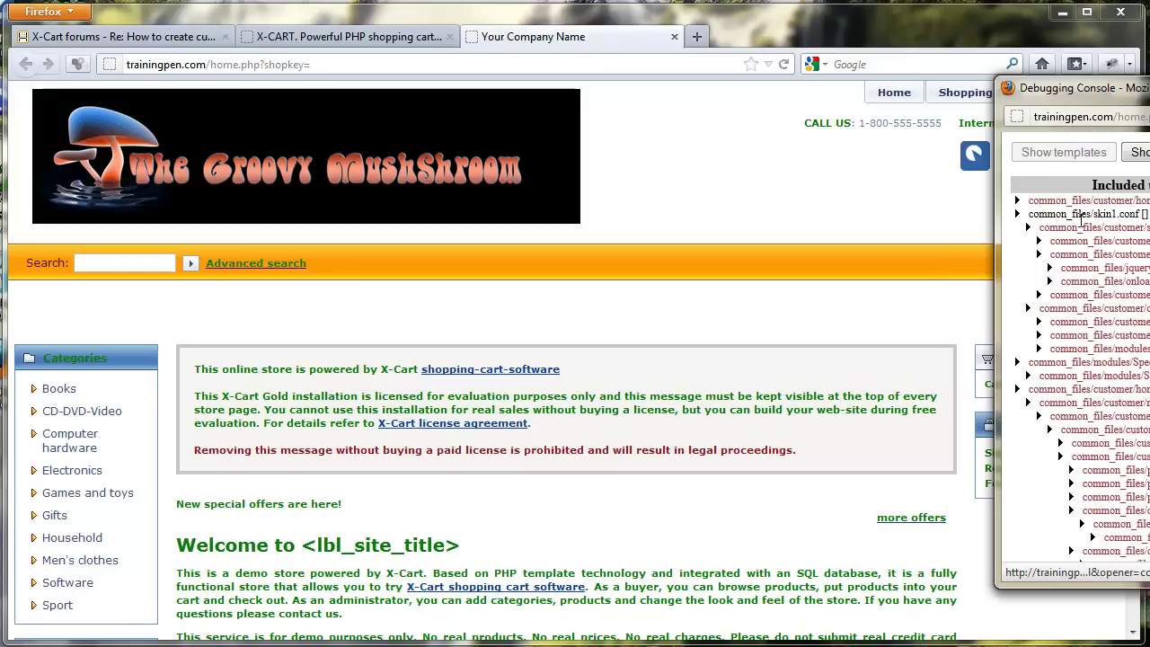
drag(1085, 81, 884, 91)
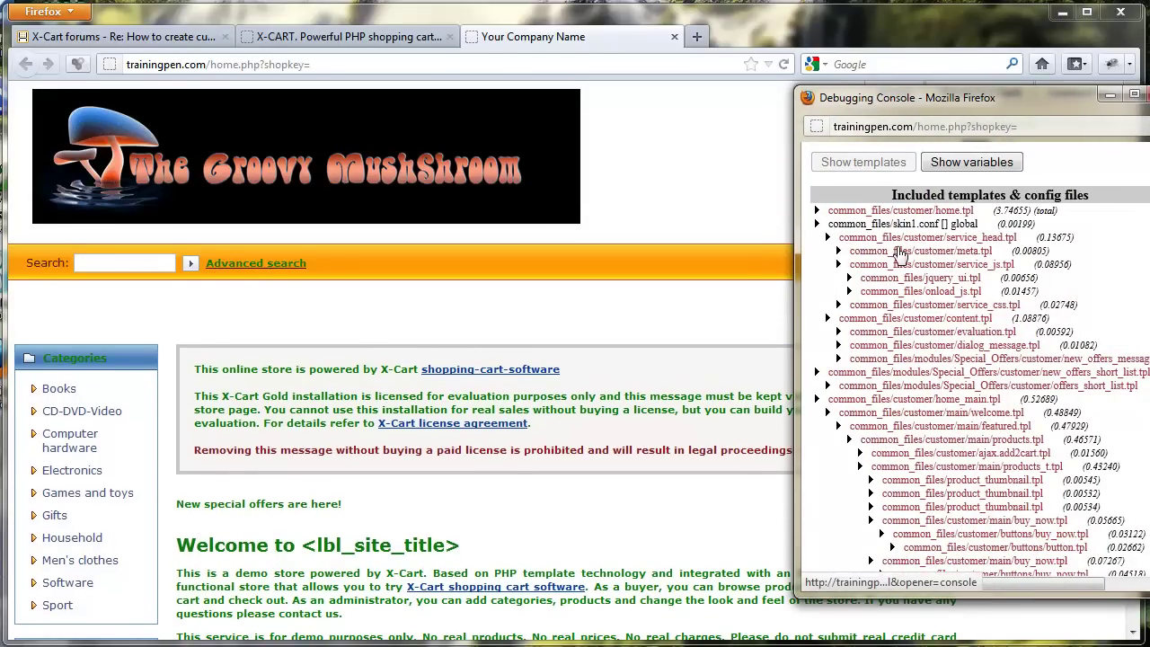
scroll(900, 251, down, 10)
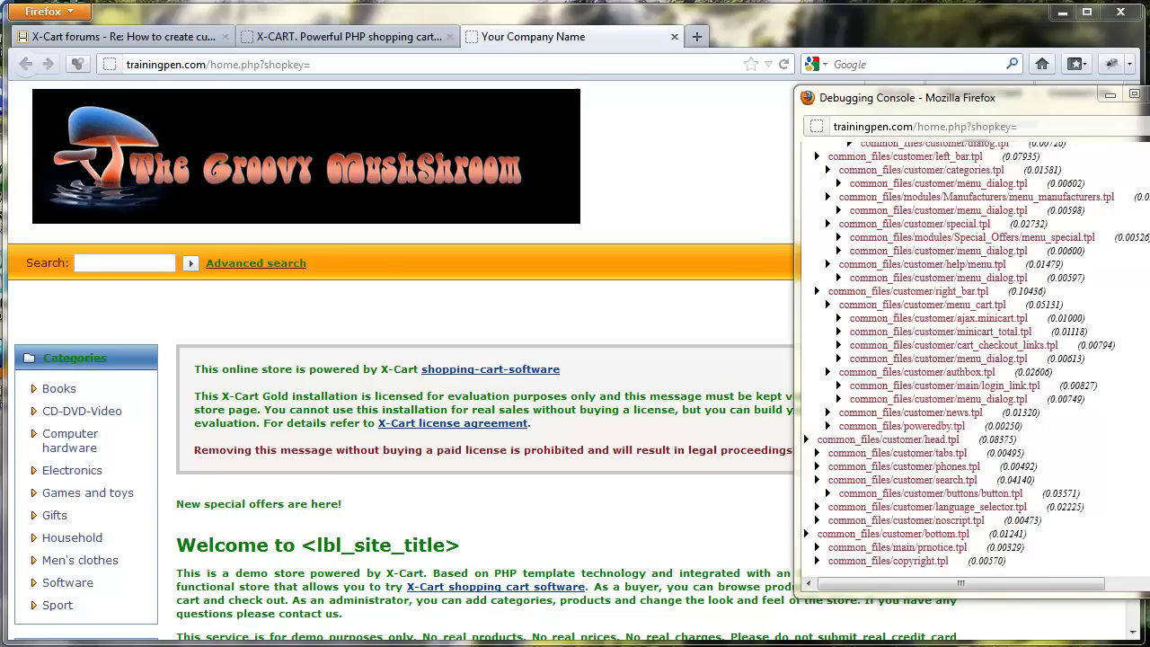
click(878, 442)
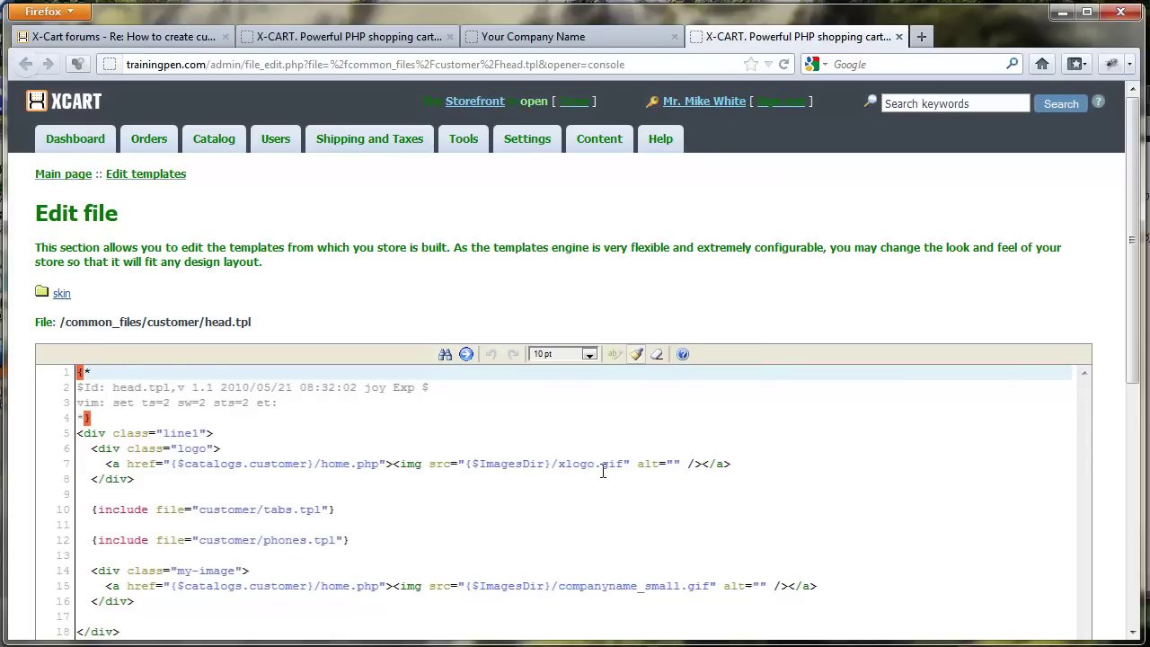
Select all of the original head.tpl code in the editor.
scroll(531, 552, down, 5)
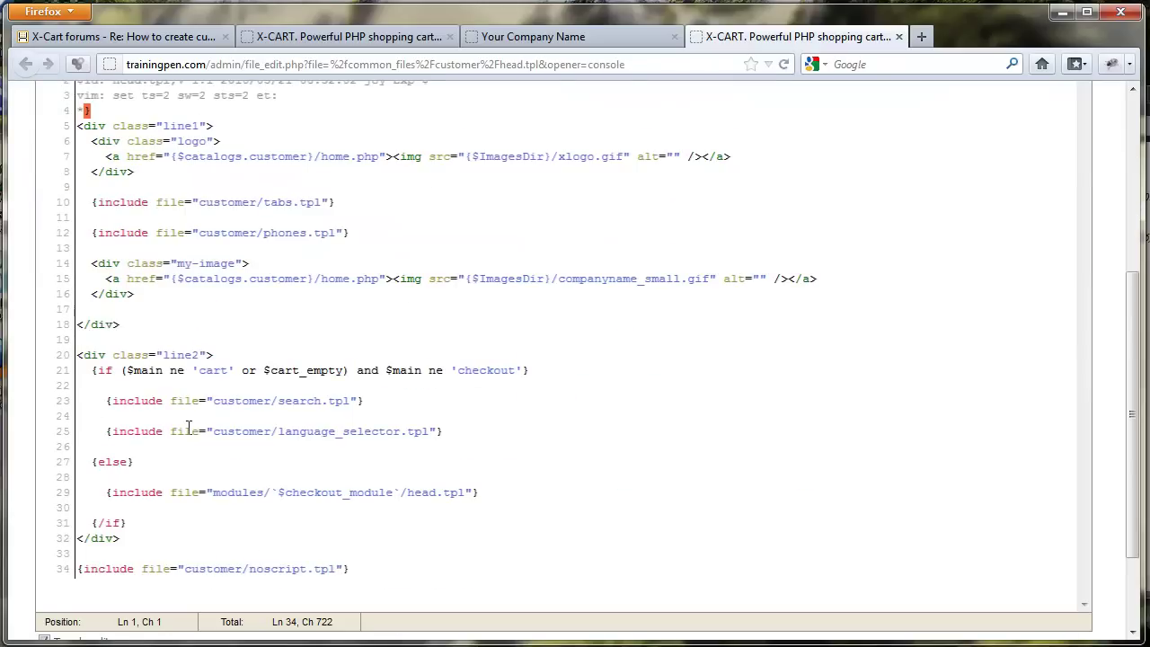
scroll(173, 383, up, 3)
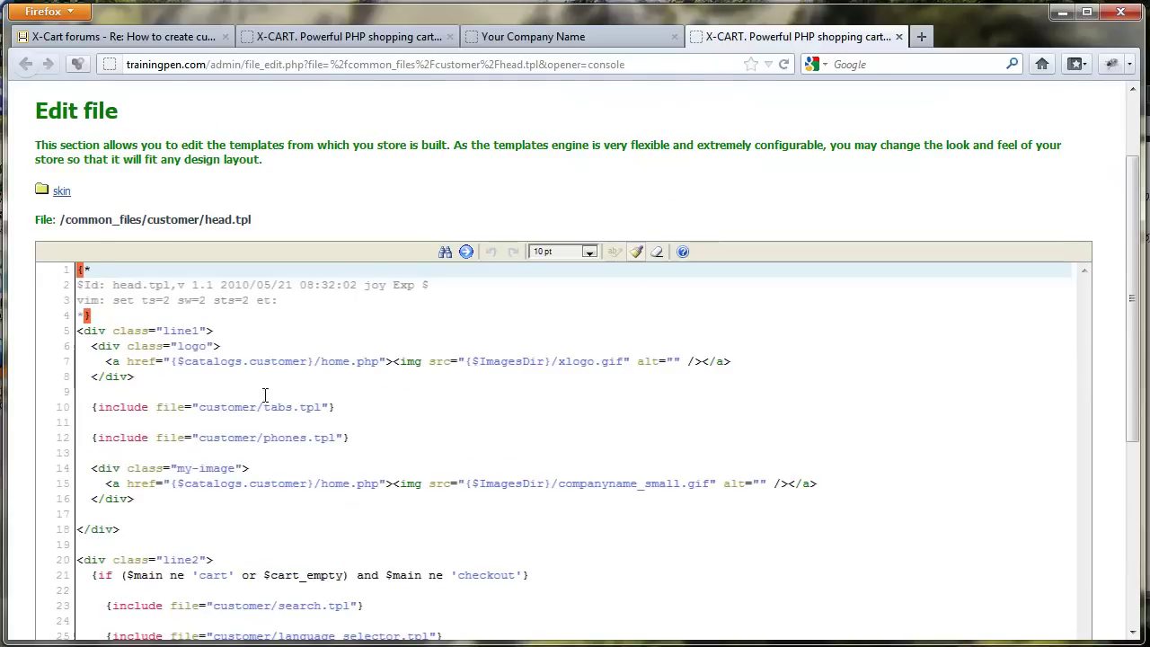
scroll(362, 534, down, 3)
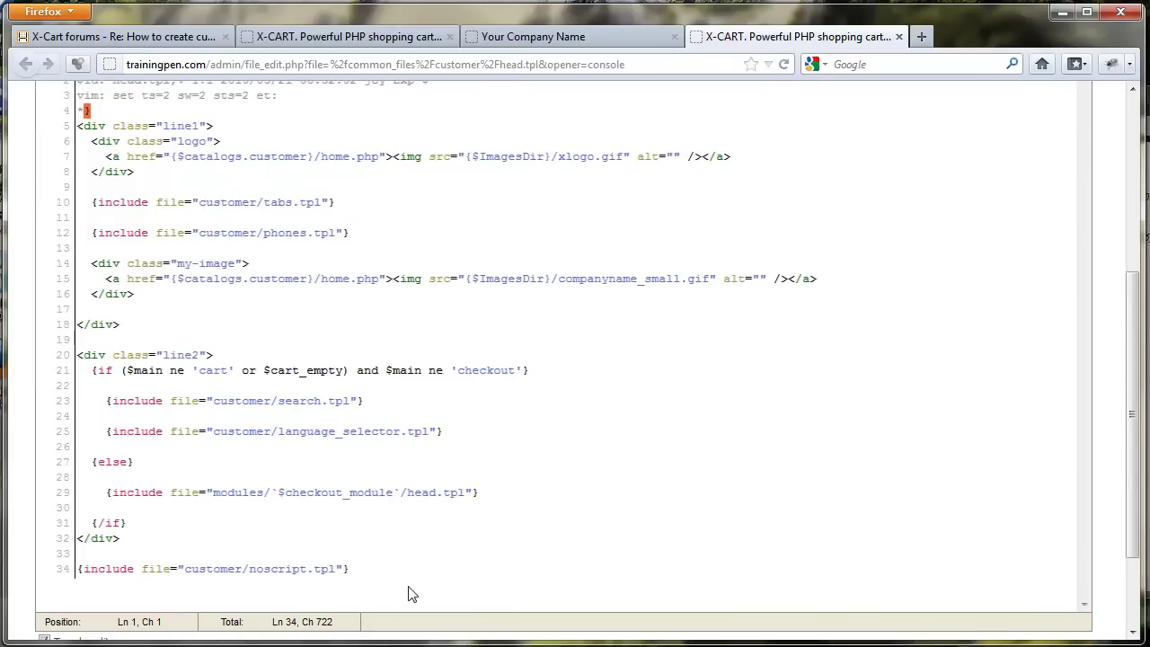
scroll(408, 594, down, 2)
click(405, 475)
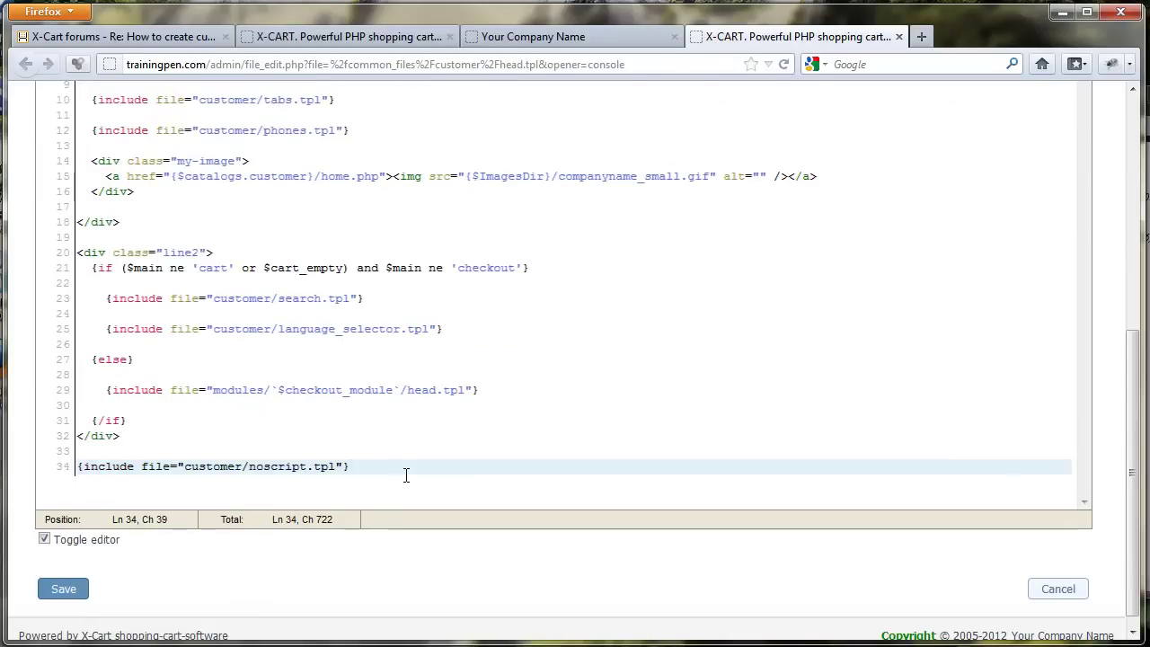
key(ctrl+a)
Turn off Webmaster mode on the Webmaster mode page.
scroll(346, 449, up, 2)
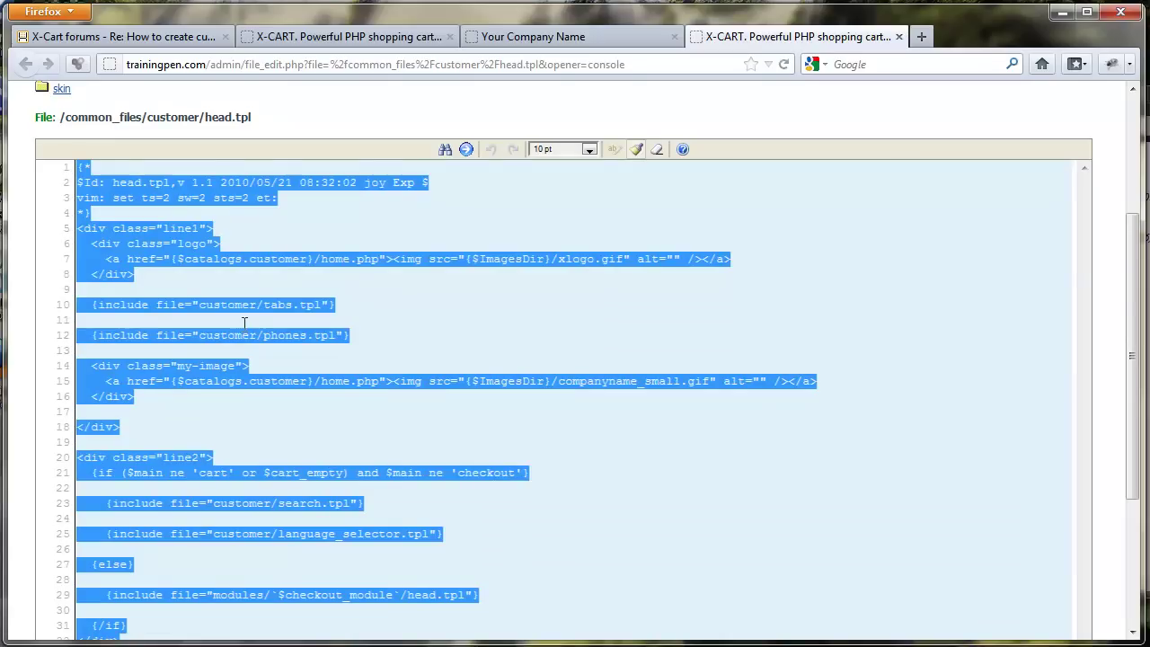
scroll(357, 480, up, 2)
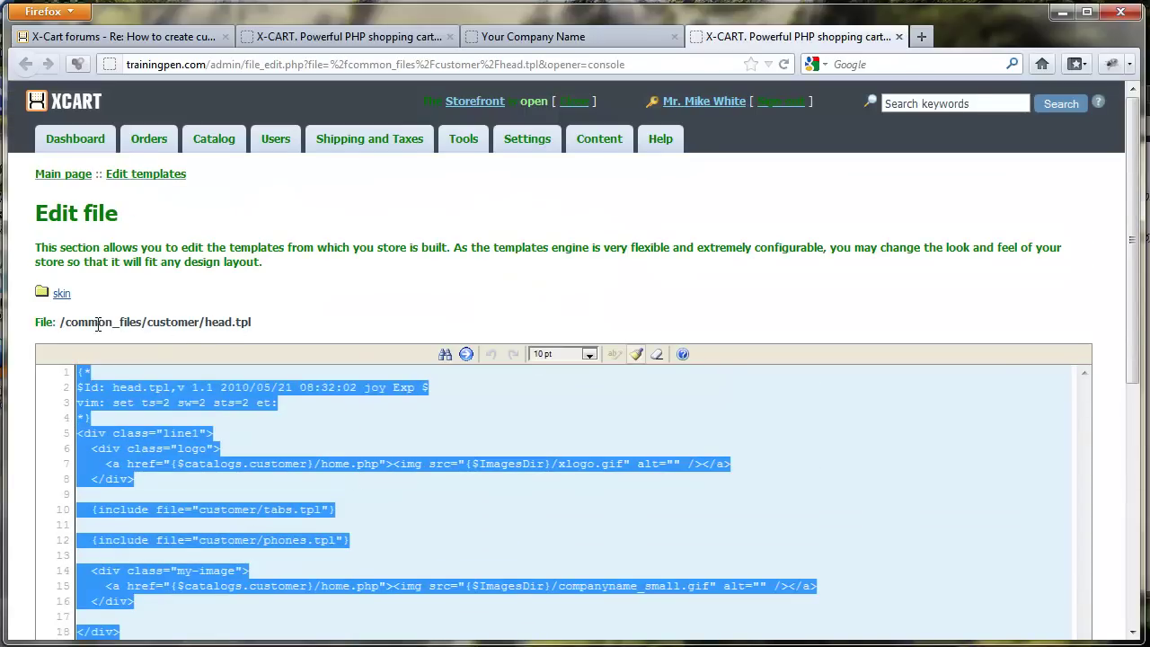
mouse_move(588, 146)
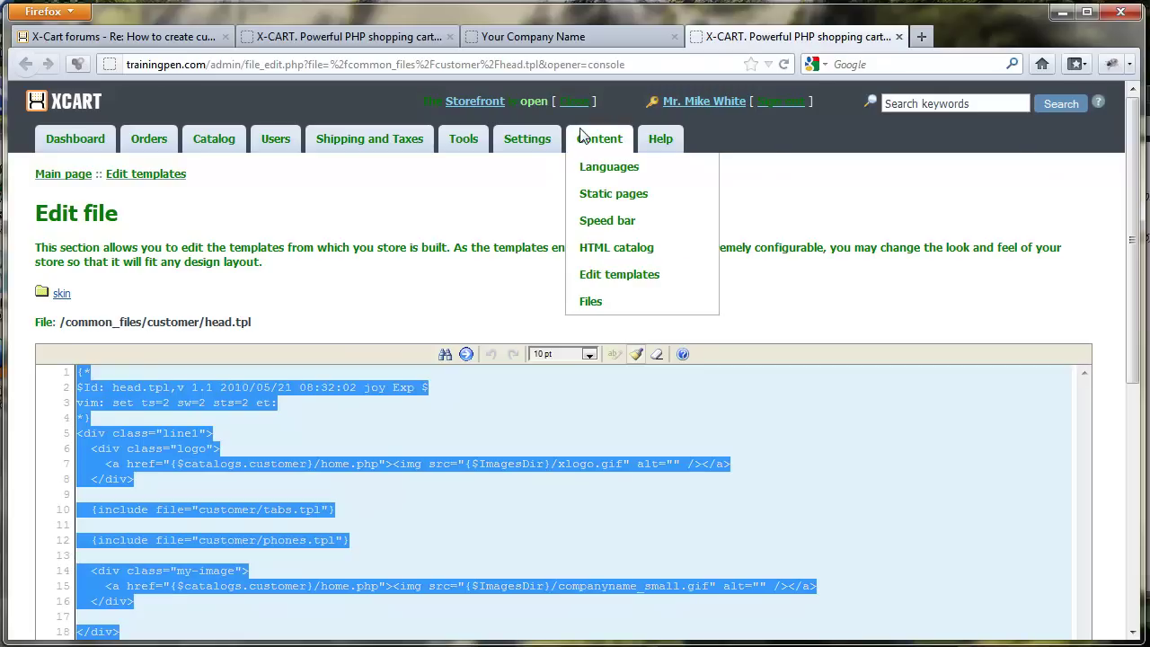
click(361, 41)
click(147, 350)
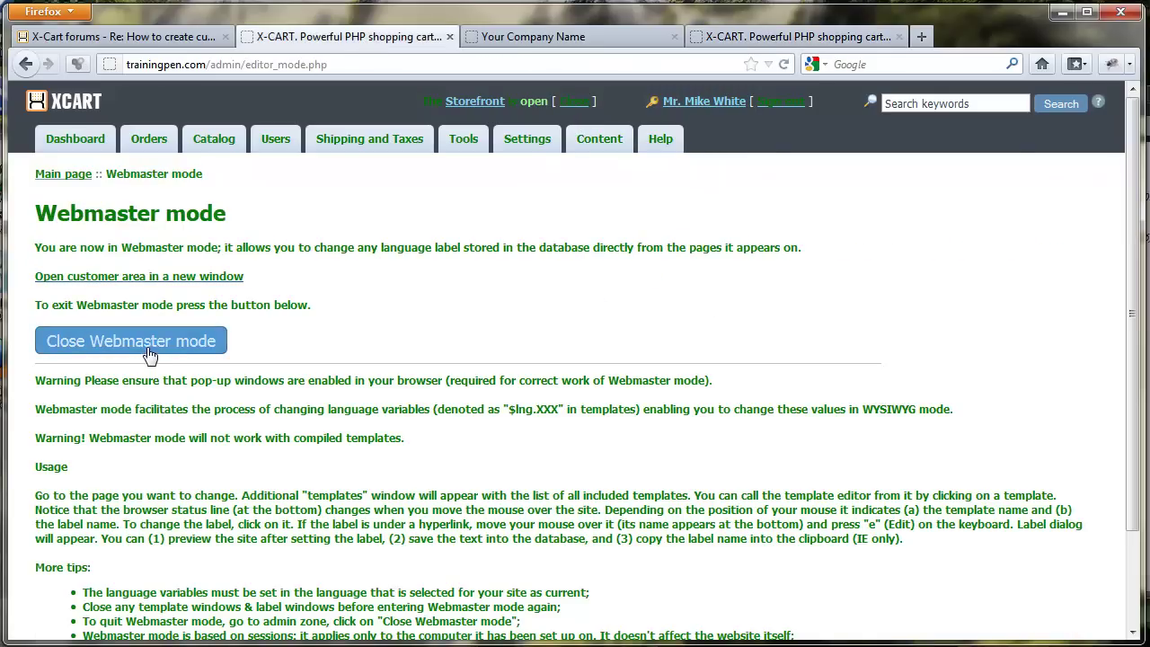
Open Content > Edit templates in a new tab and switch to it.
click(567, 42)
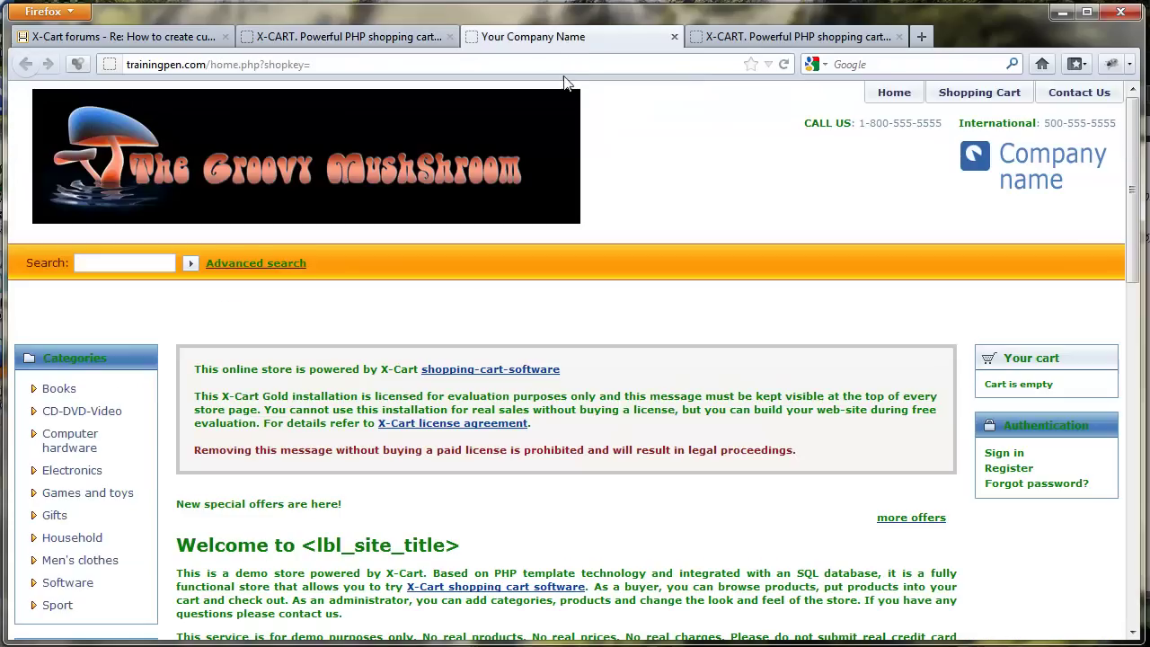
click(771, 37)
mouse_move(598, 140)
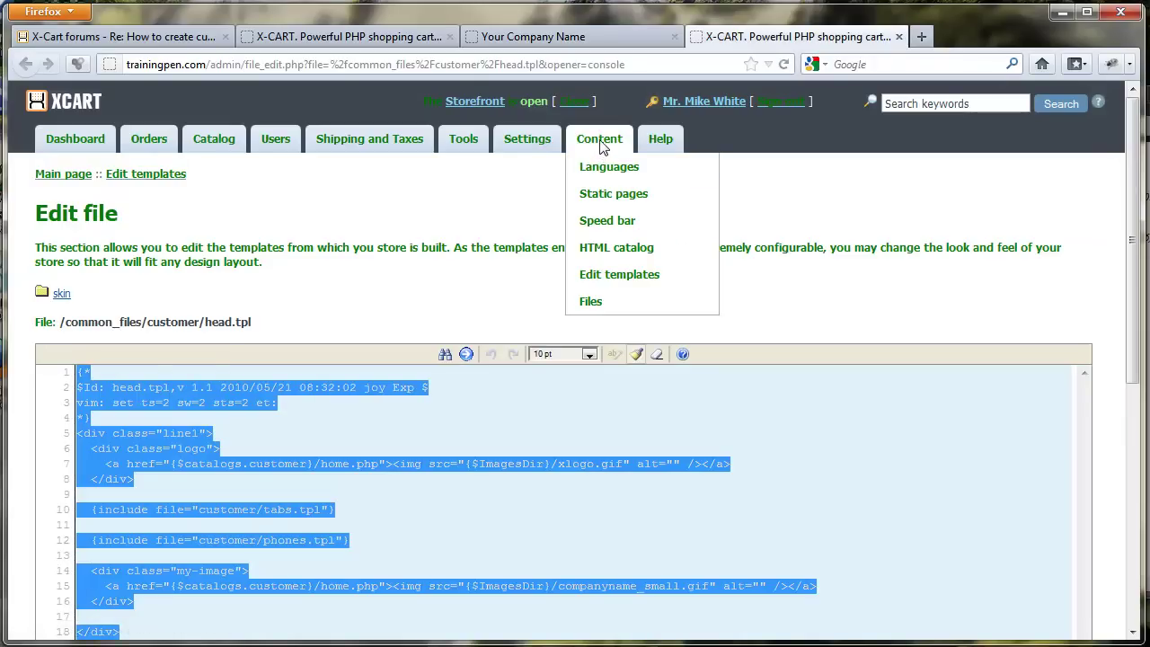
right_click(607, 273)
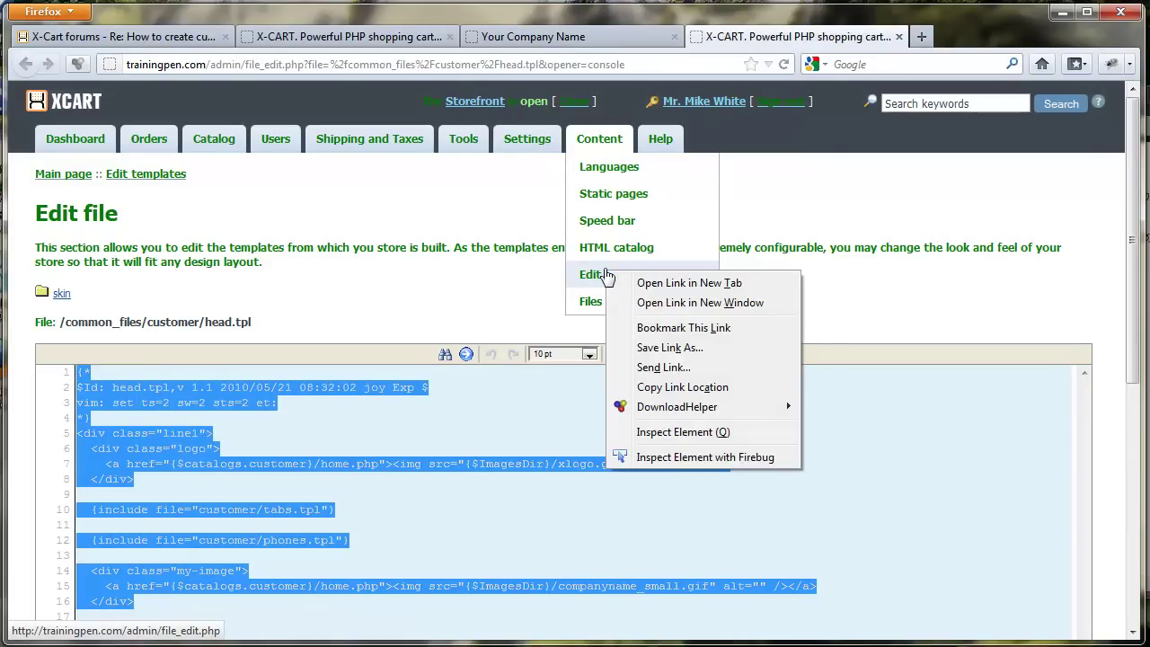
click(671, 282)
click(988, 37)
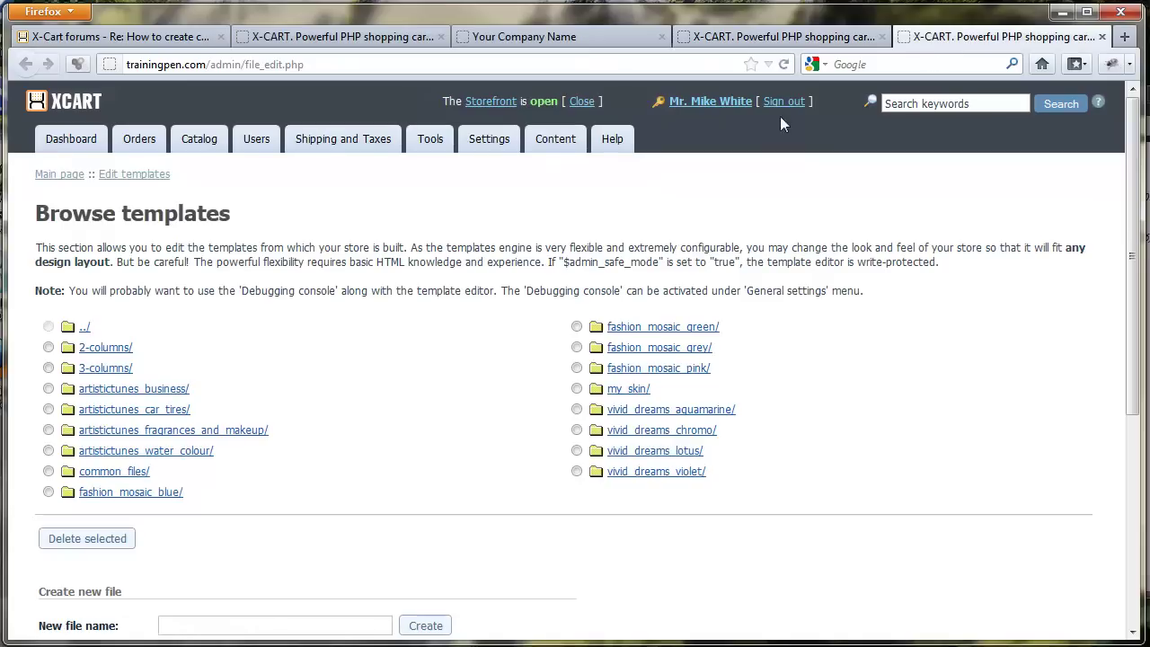
Try creating a 'customer' directory in my_skin, then switch to FileZilla after the error.
click(624, 389)
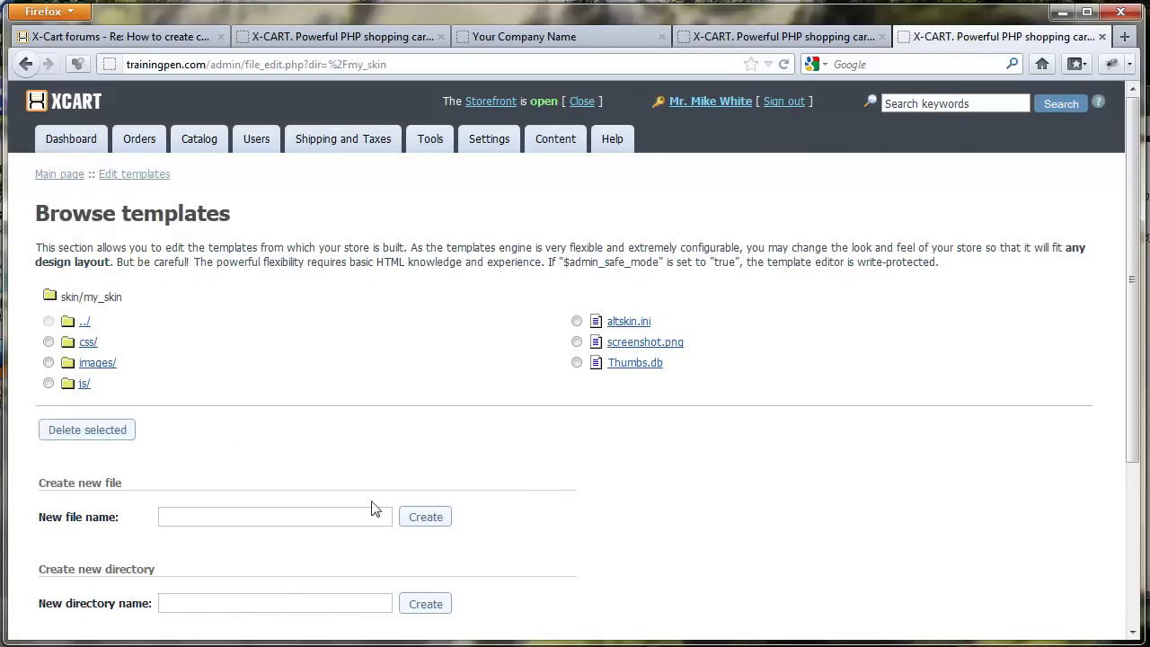
click(248, 601)
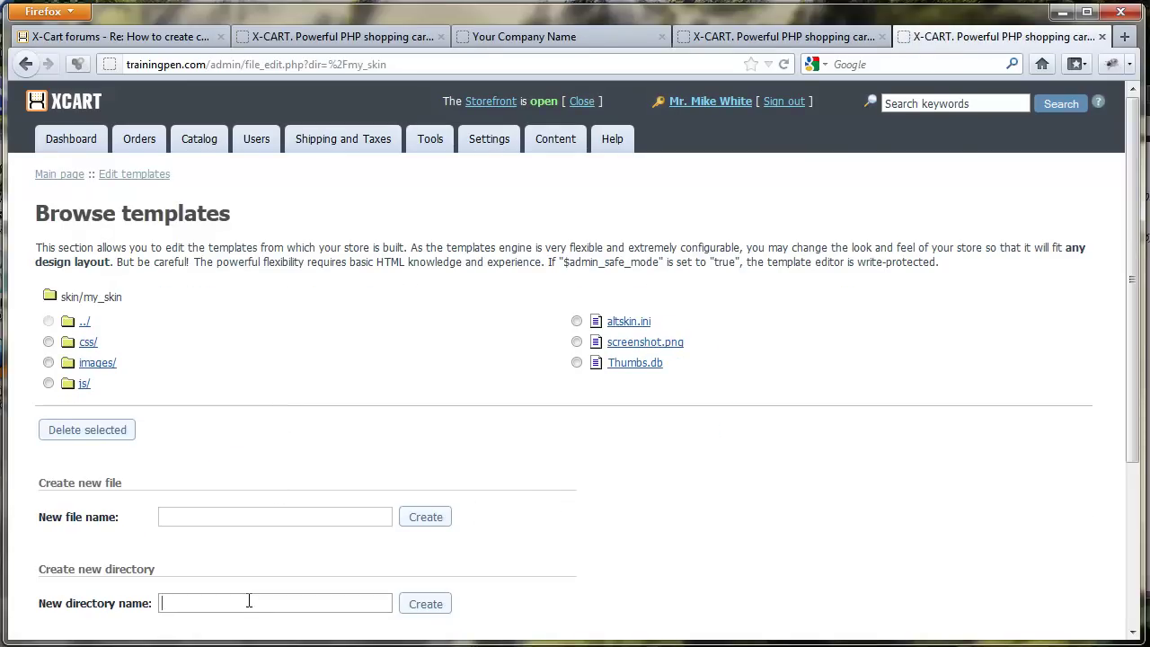
text(cust)
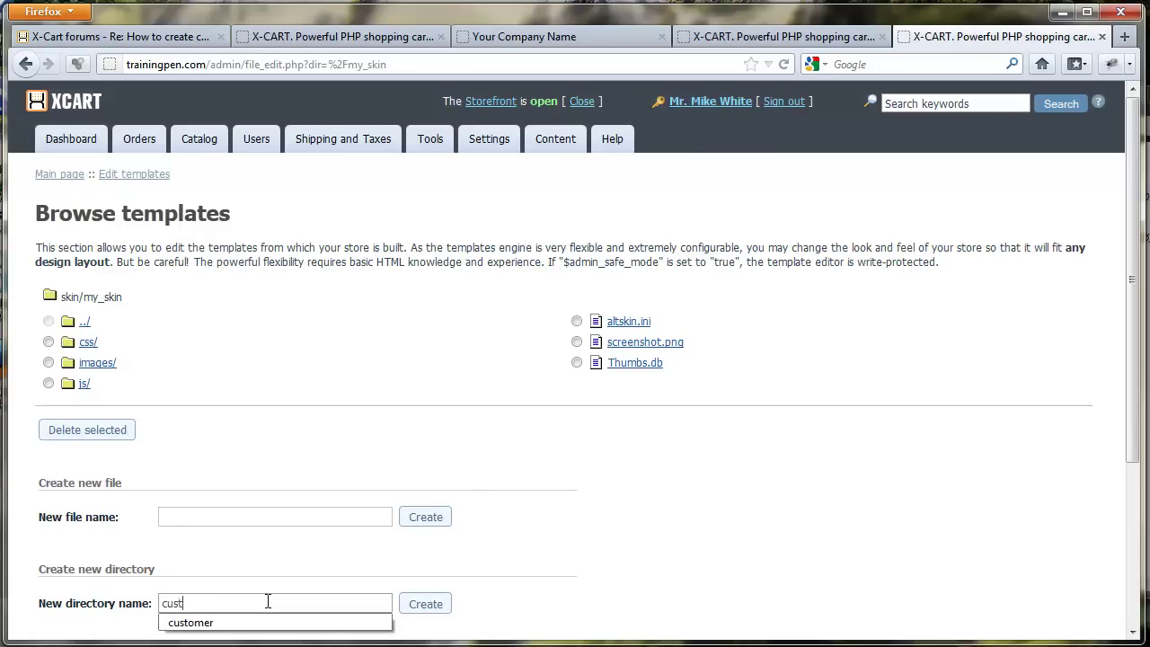
text(omer)
click(433, 605)
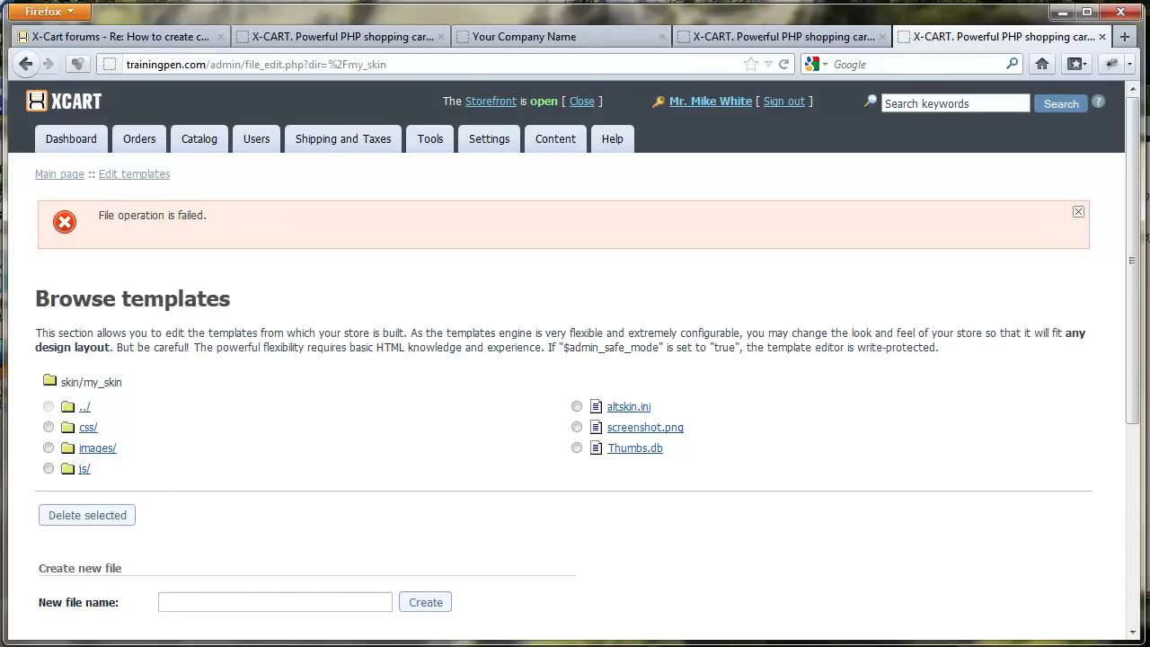
key(alt+Tab)
scroll(656, 329, down, 3)
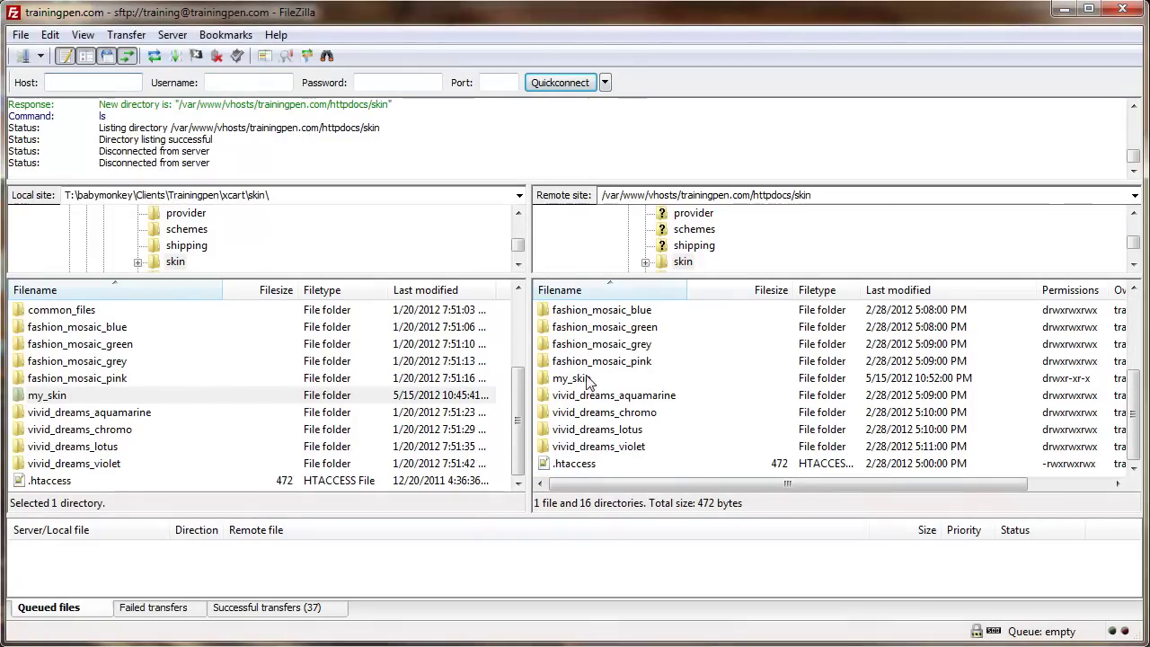
Set the remote my_skin folder's permissions to 777, recursing into subdirectories.
right_click(573, 379)
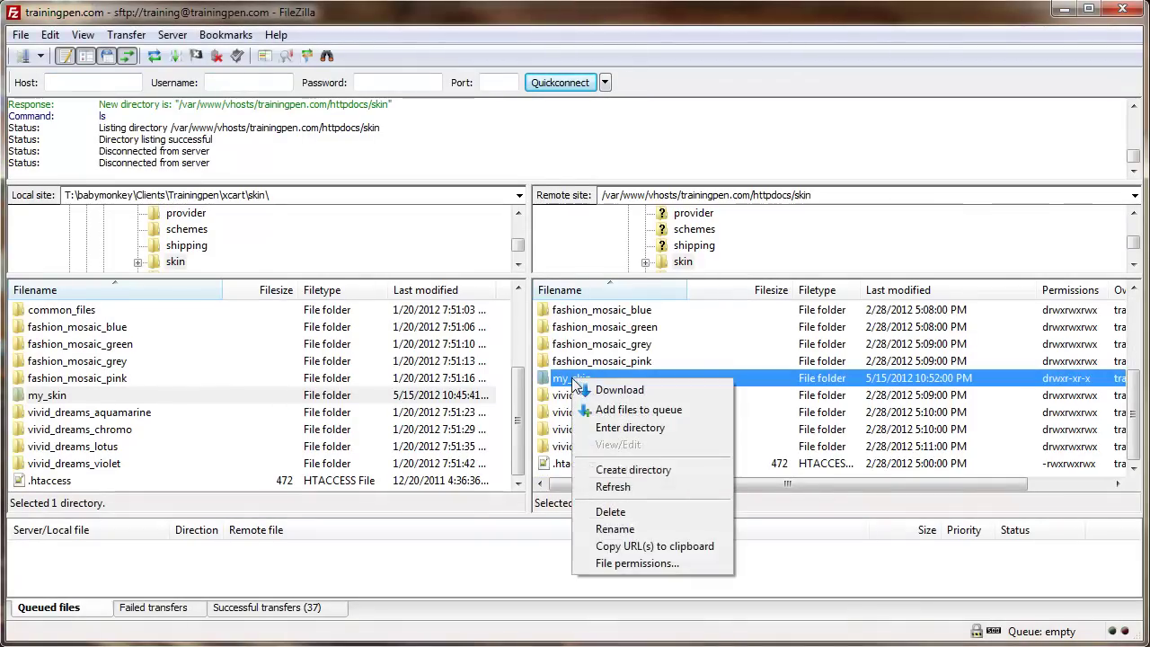
click(658, 564)
click(801, 385)
click(802, 384)
click(713, 460)
click(795, 529)
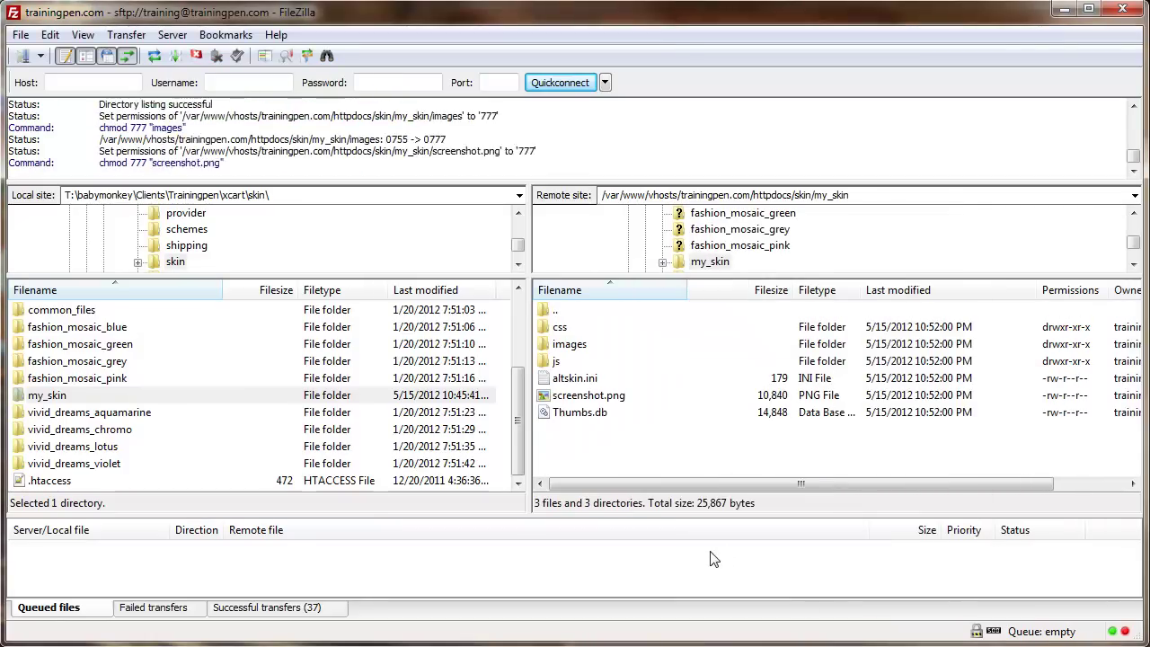
Back in the template browser, start entering the new directory name again.
key(alt+Tab)
scroll(198, 529, down, 3)
click(211, 501)
text(customer)
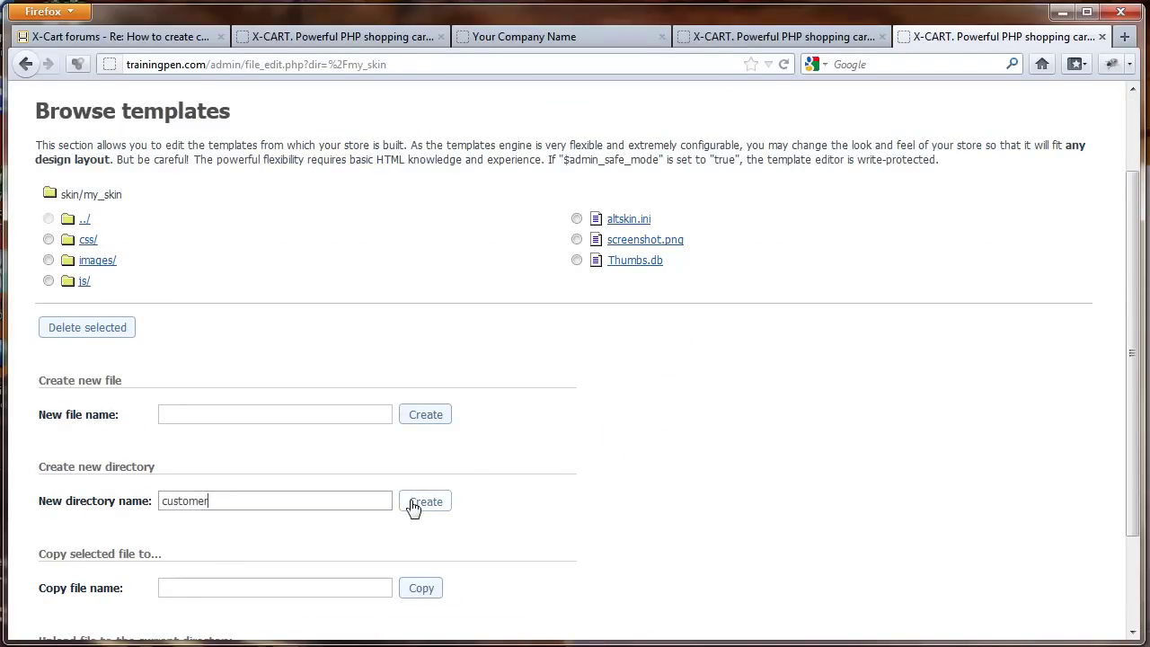
Create the 'customer' directory in my_skin and an empty head.tpl file inside it.
click(413, 504)
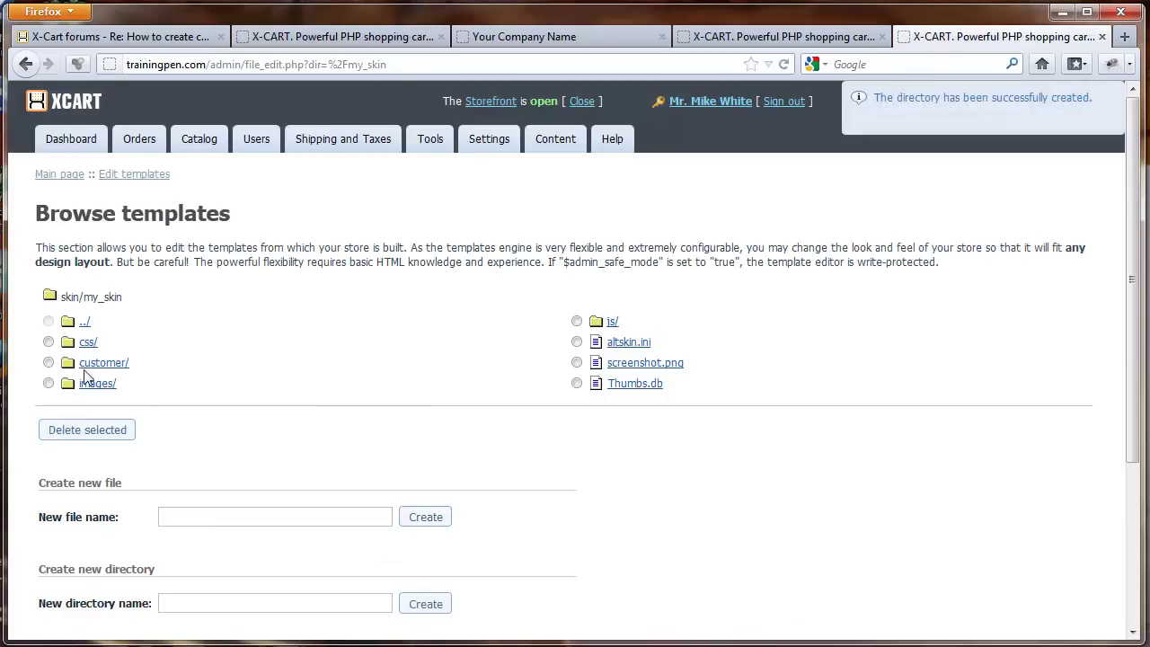
click(103, 363)
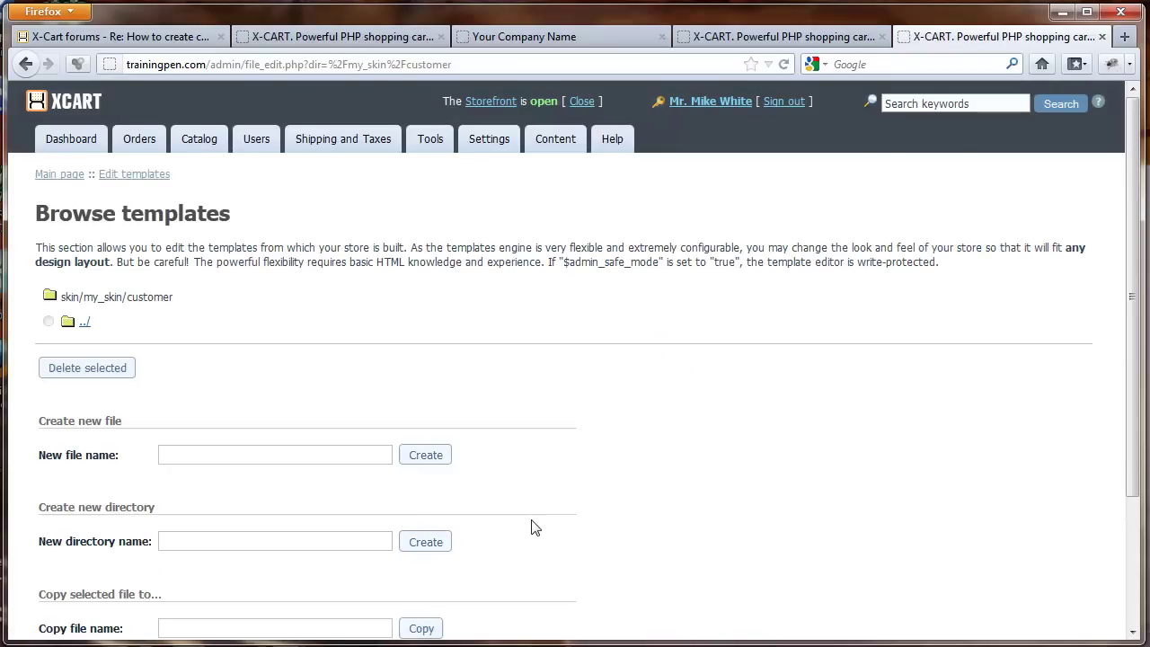
click(182, 452)
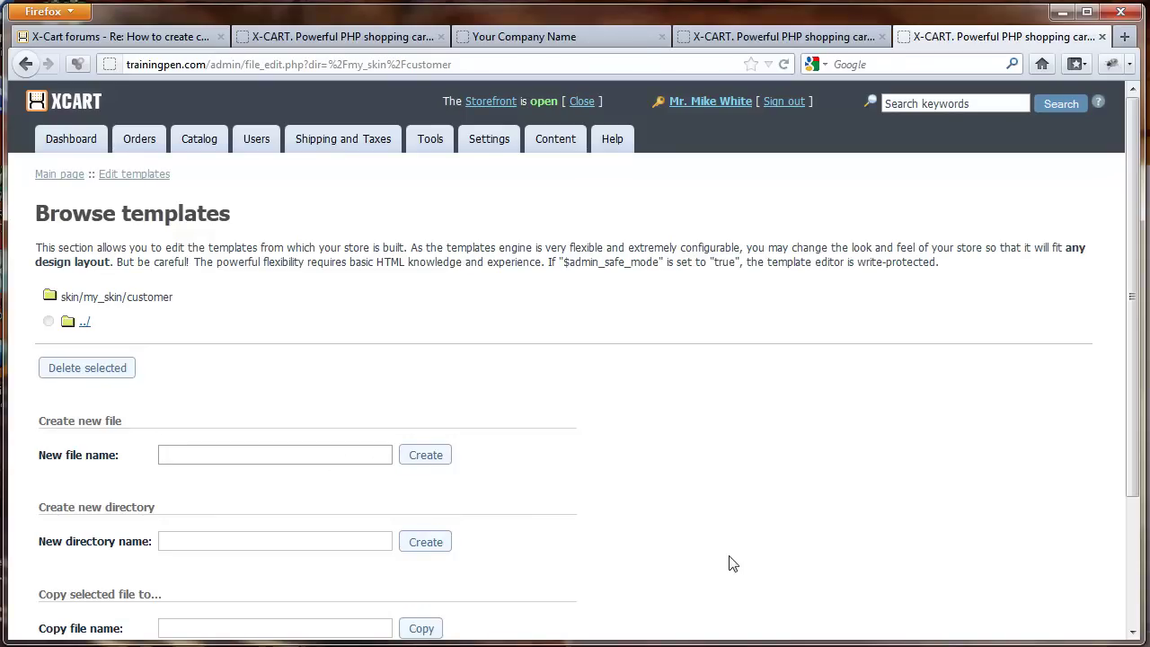
click(784, 34)
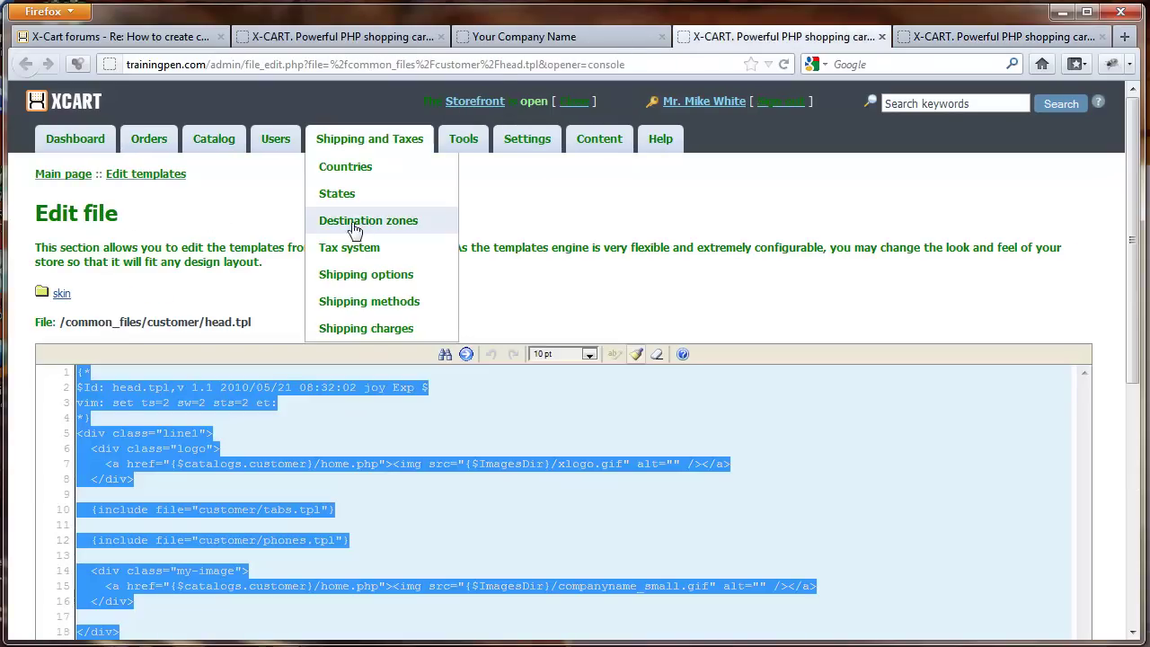
click(895, 36)
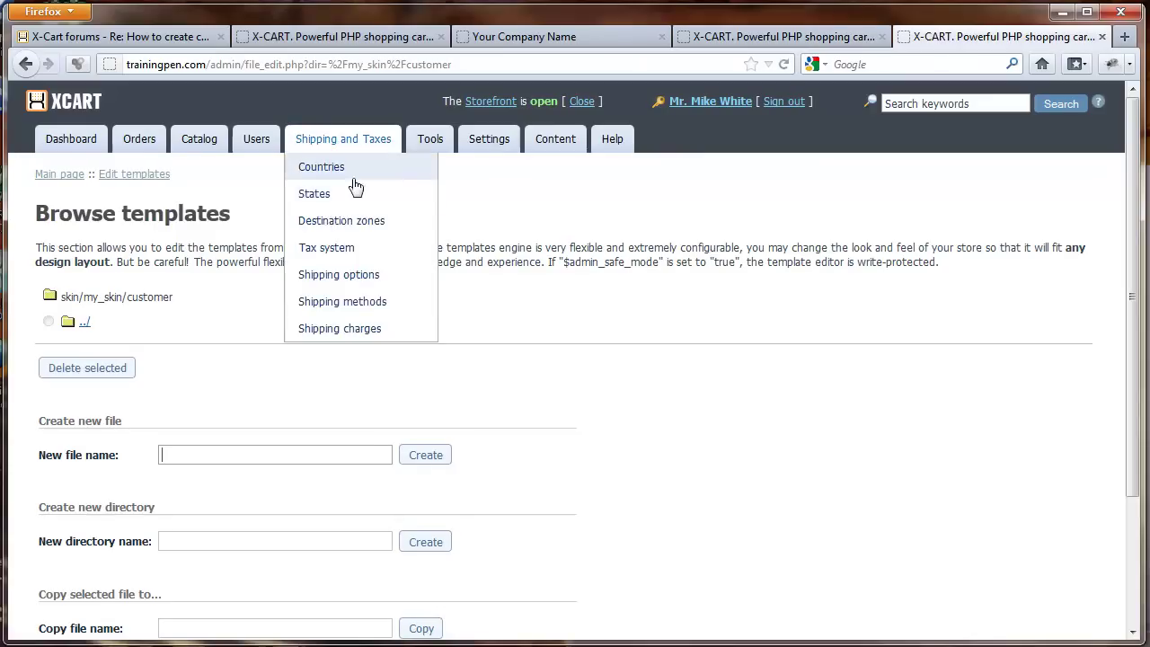
text(head.tpl)
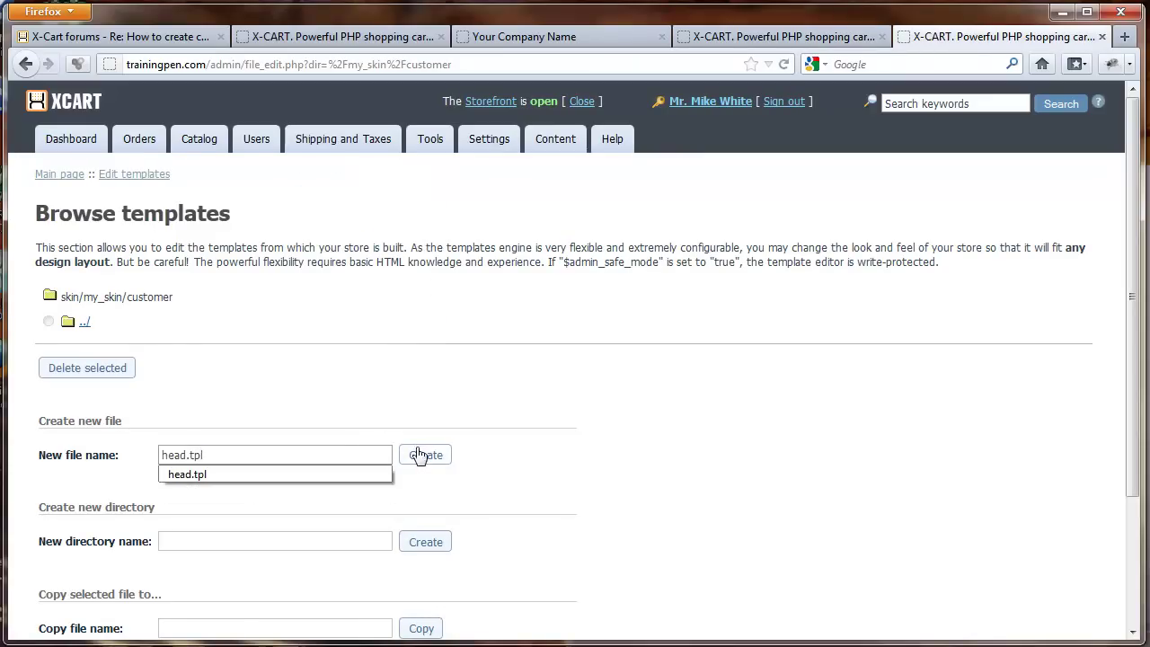
click(420, 455)
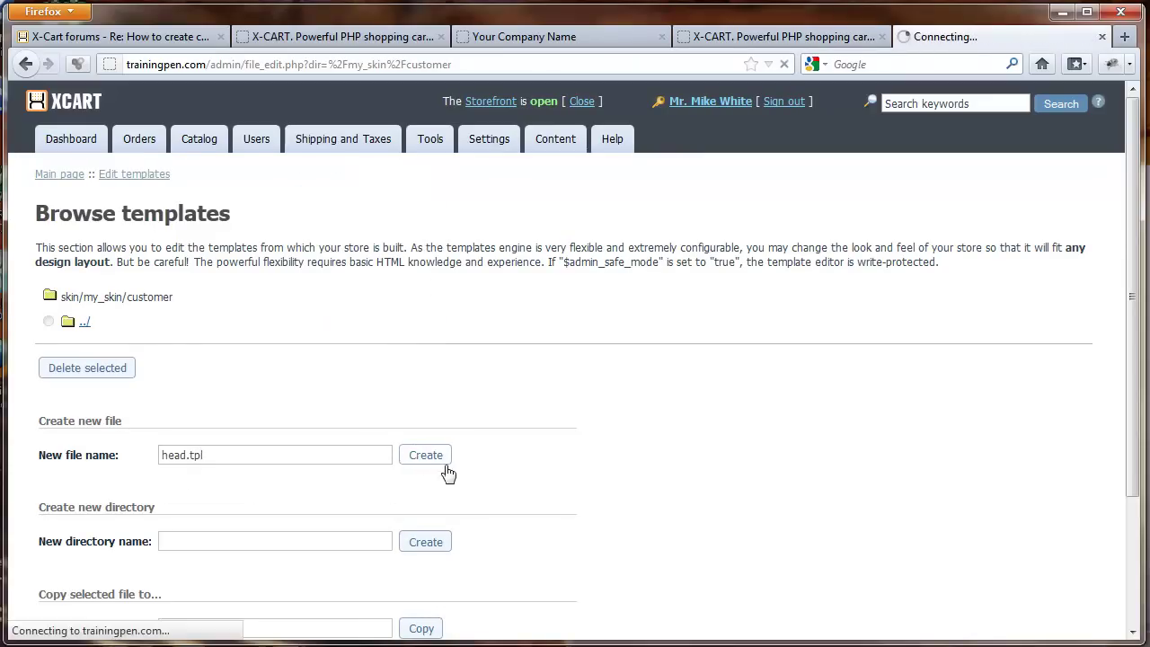
Reload the storefront, then go to the new empty head.tpl editor.
click(543, 36)
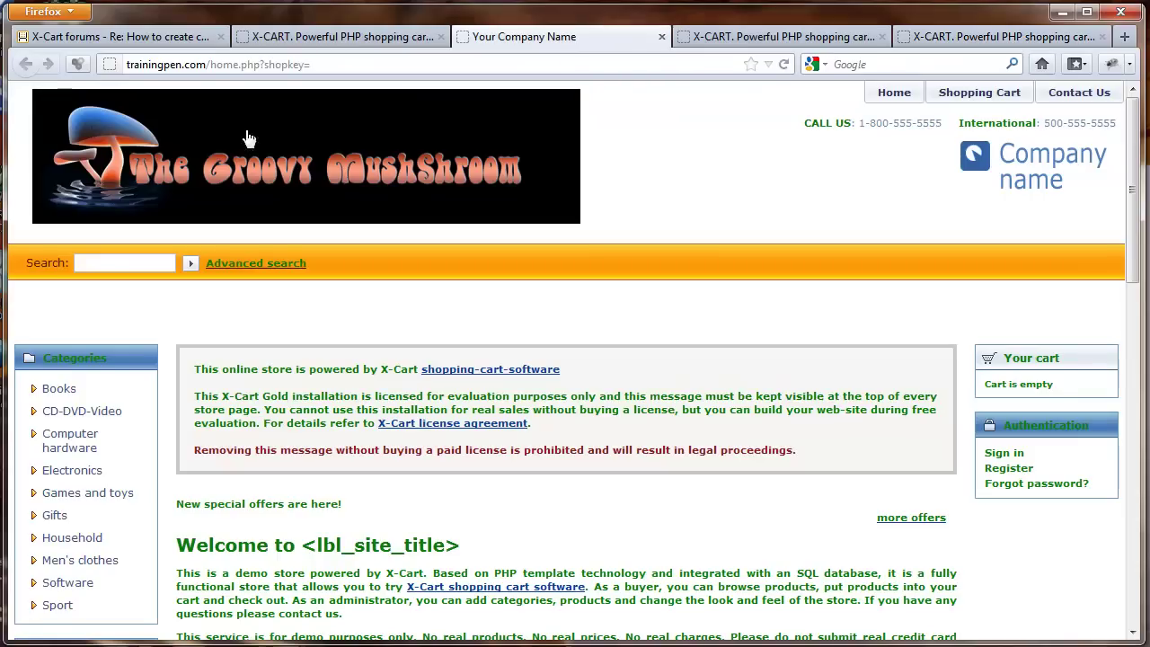
click(784, 64)
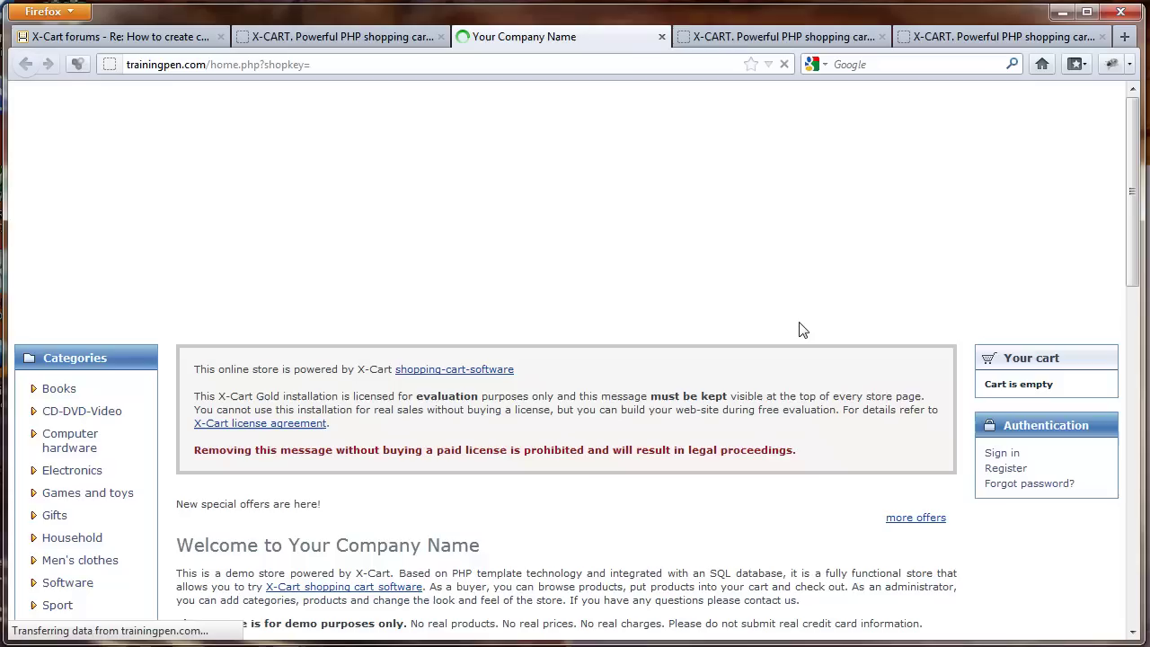
click(797, 37)
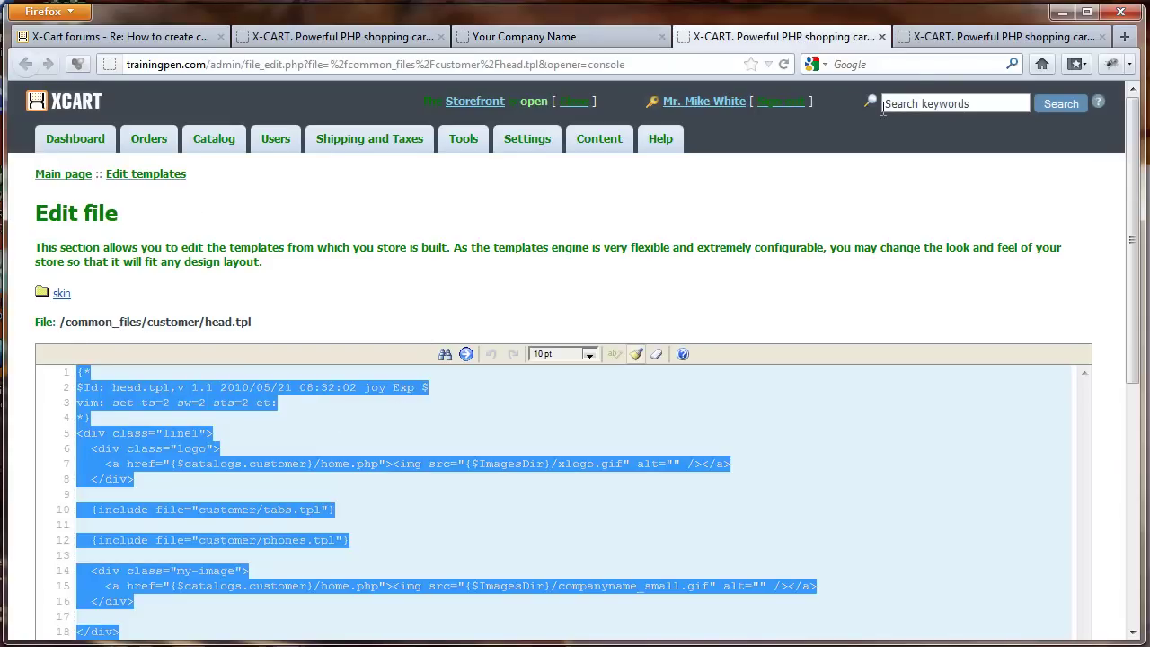
click(966, 36)
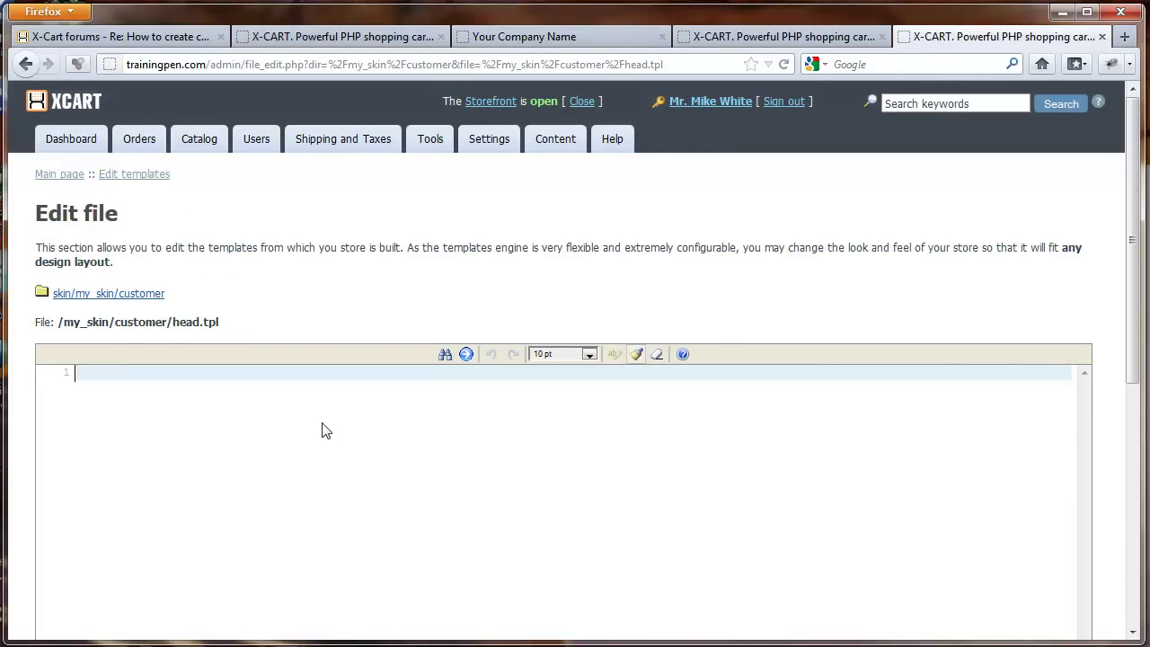
Paste the copied header code into the new head.tpl, save it, and reload the storefront.
text({* $Id: head.tpl,v 1.1 2010/05/21 08:32:02 joy Exp $ vim: set ts=2 sw=2 sts=2 et: *} <div class="line1">   <div class="logo">     <a href="{$catalogs.customer}/home.php"><img src="{$ImagesDir}/xlogo.gif" alt="" /></a>   </div>    {include file="customer/tabs.tpl"}    {include file="customer/phones.tpl"}    <div class="my-image">     <a href="{$catalogs.customer}/home.php"><img src="{$ImagesDir}/companyname_small.gif" alt="" /></a>   </div>  </div>  <div class="line2">   {if ($main ne 'cart' or $cart_empty) and $main ne 'checkout'}      {include file="customer/search.tpl"}      {include file="customer/language_selector.tpl"}    {else}      {include file="modules/`$checkout_module`/head.tpl"}    {/if} </div>  {include file="customer/noscript.tpl"})
scroll(11, 440, down, 4)
click(58, 575)
click(533, 36)
key(F5)
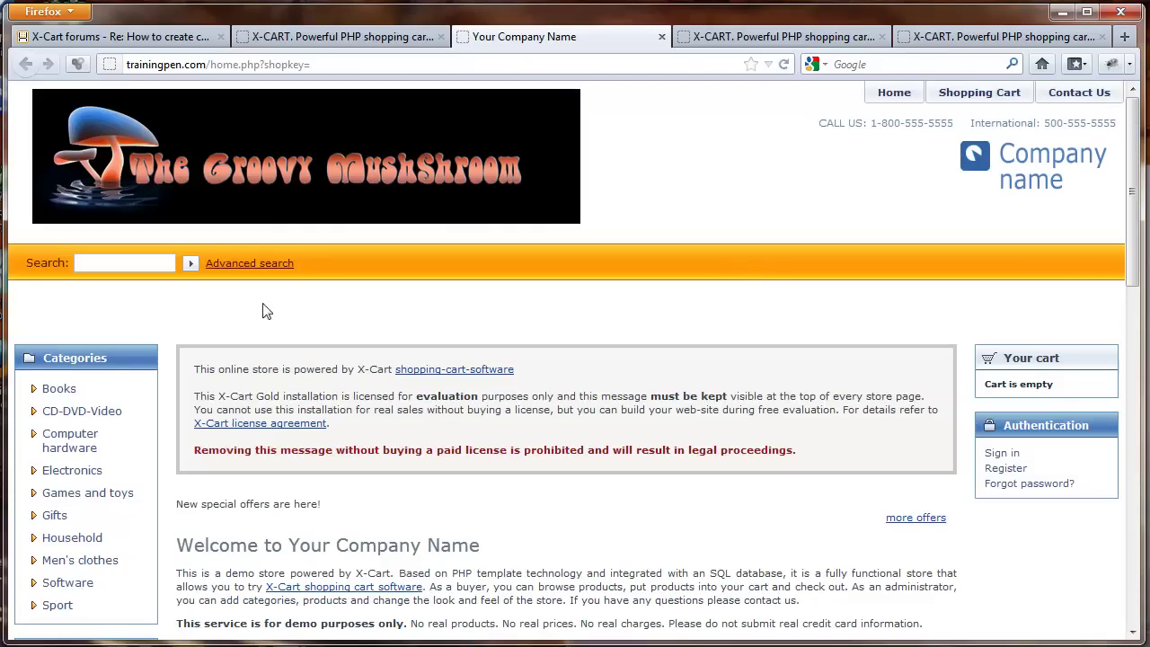
Change line 7's logo to {$AltImagesDir}/my_logo.png, save, and reload the storefront.
click(945, 37)
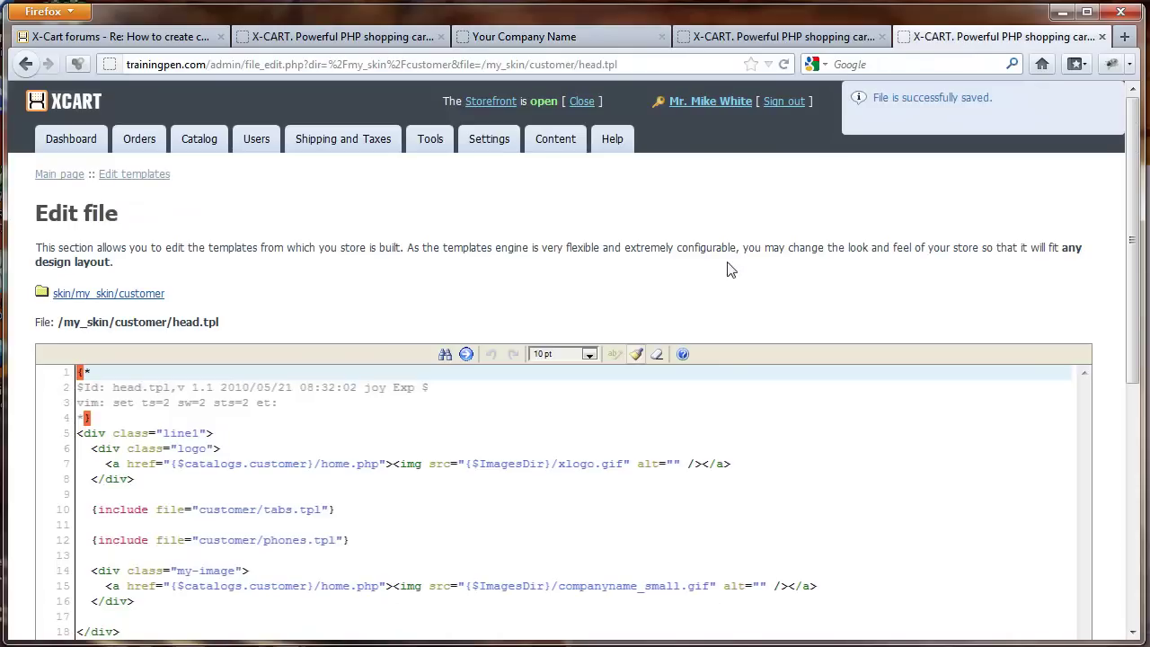
drag(1132, 305, 1132, 474)
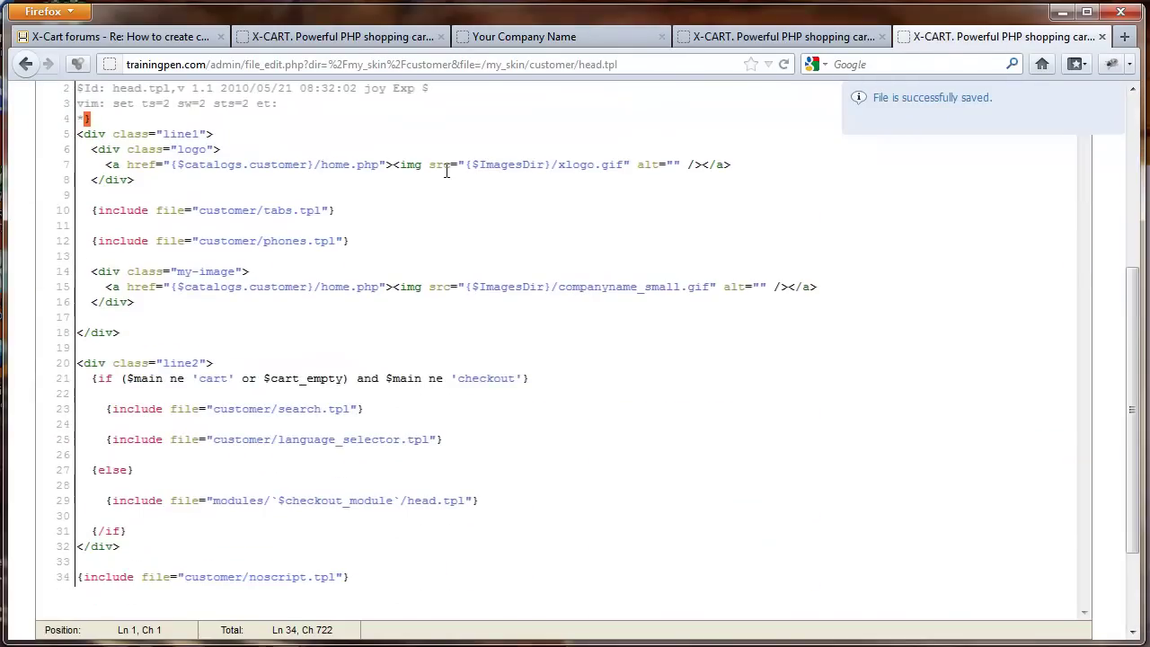
click(482, 165)
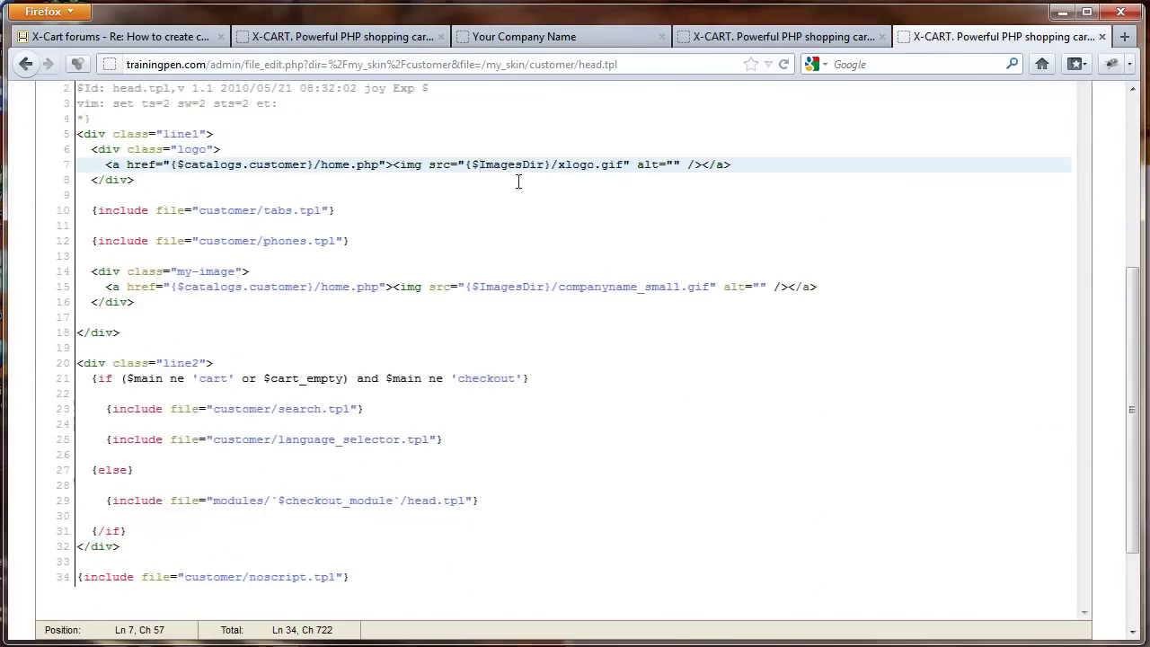
text(Alt)
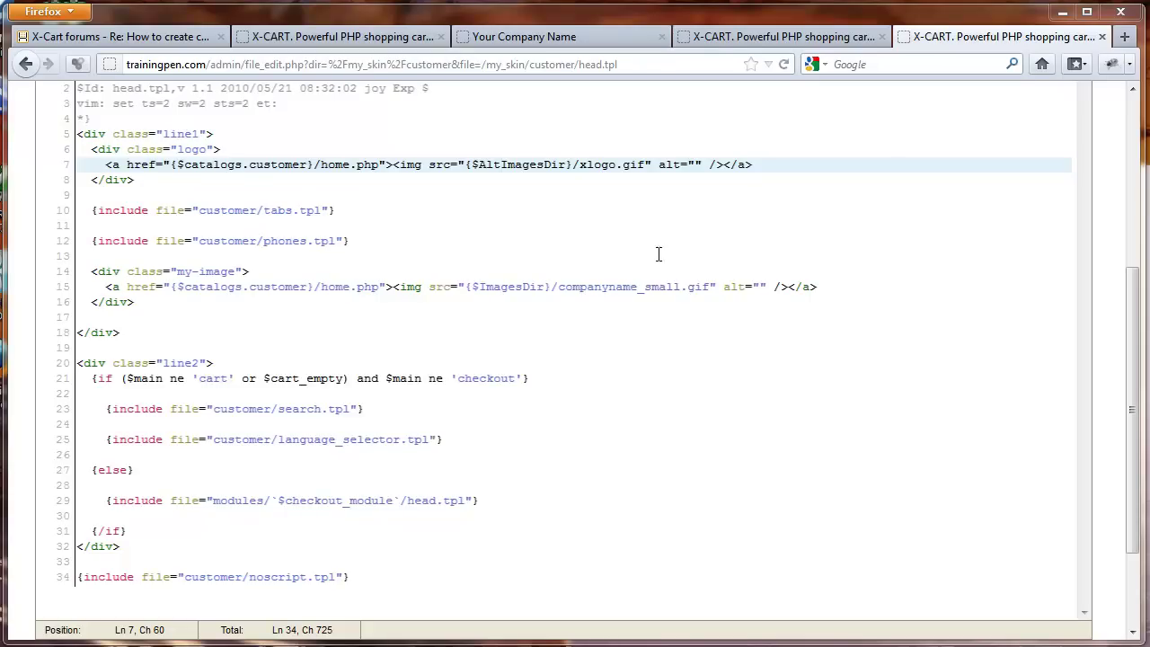
drag(586, 169, 580, 167)
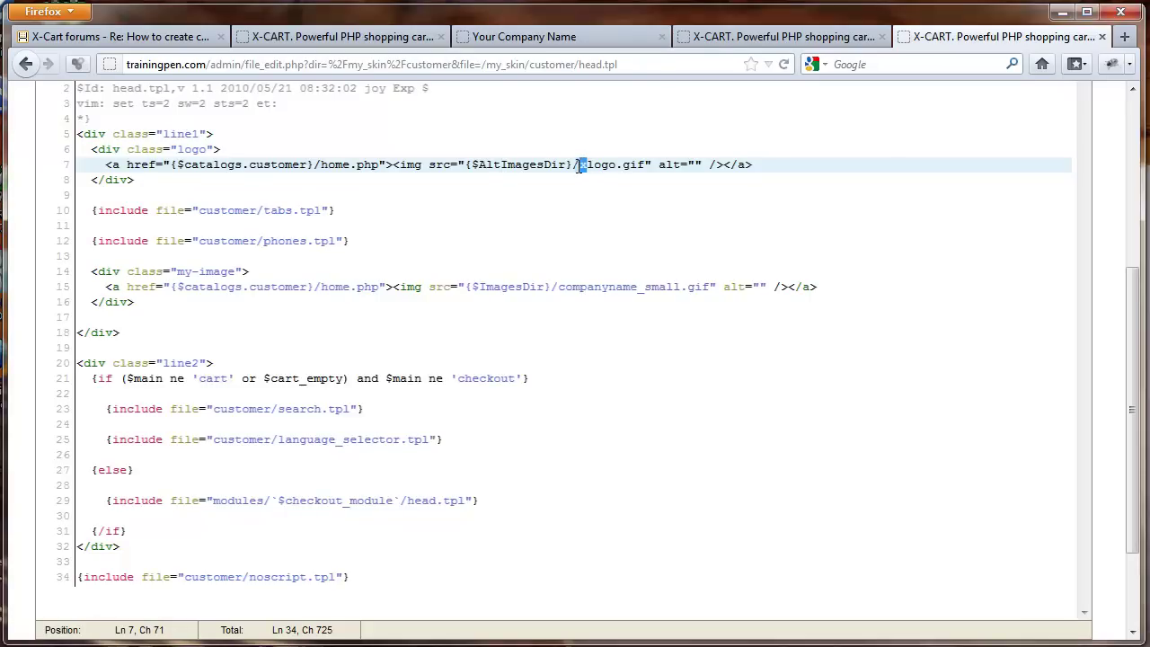
text(my_logo.)
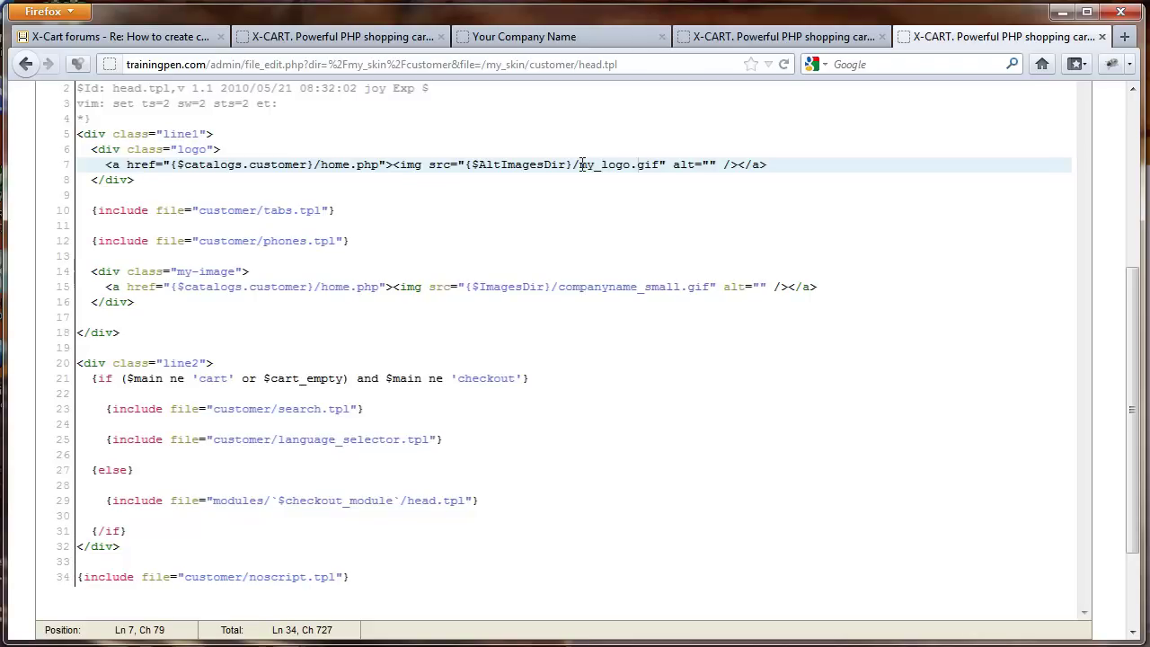
text(png)
scroll(31, 447, down, 3)
click(85, 578)
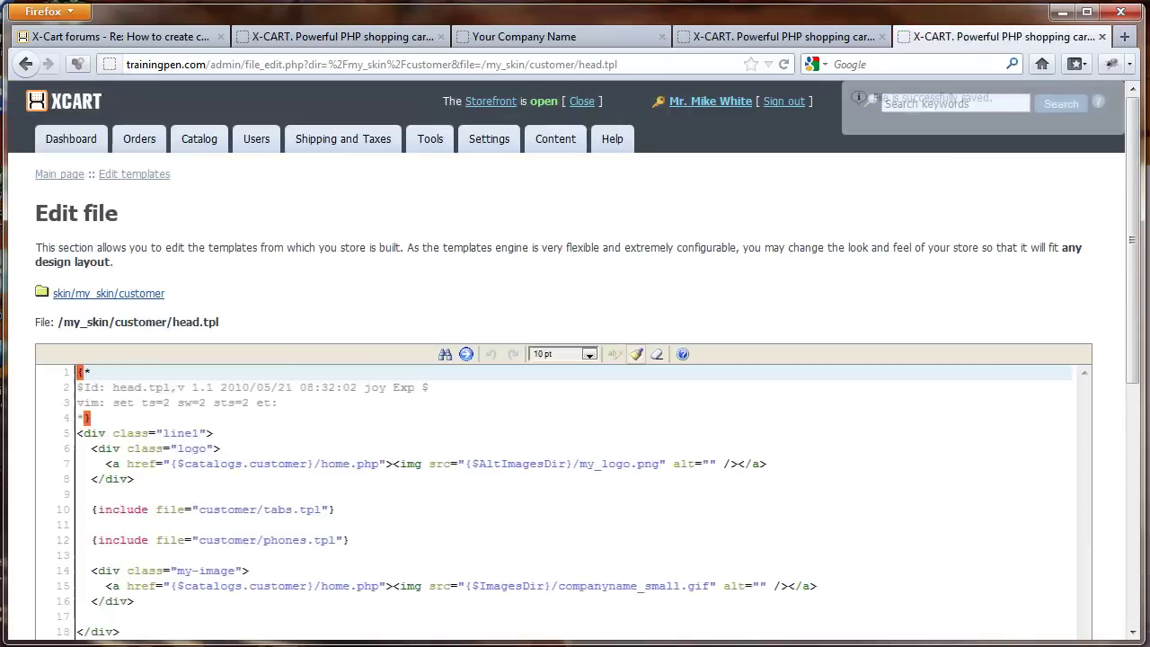
click(523, 35)
click(783, 64)
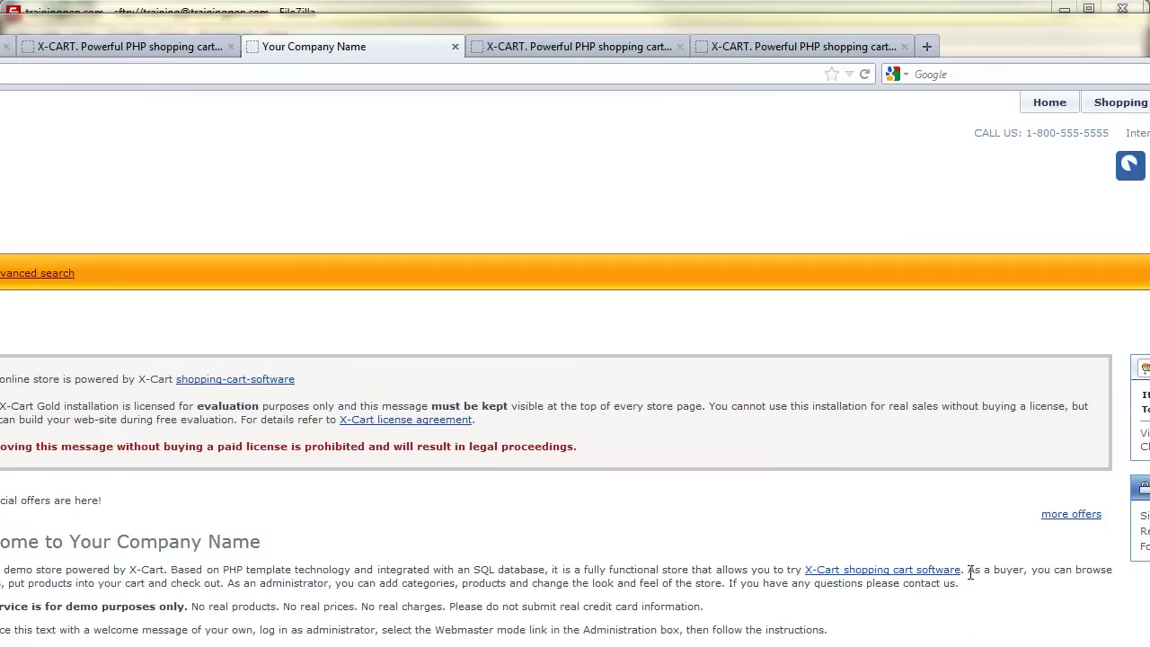
Go back to the admin template editor and open the my_skin folder.
click(552, 49)
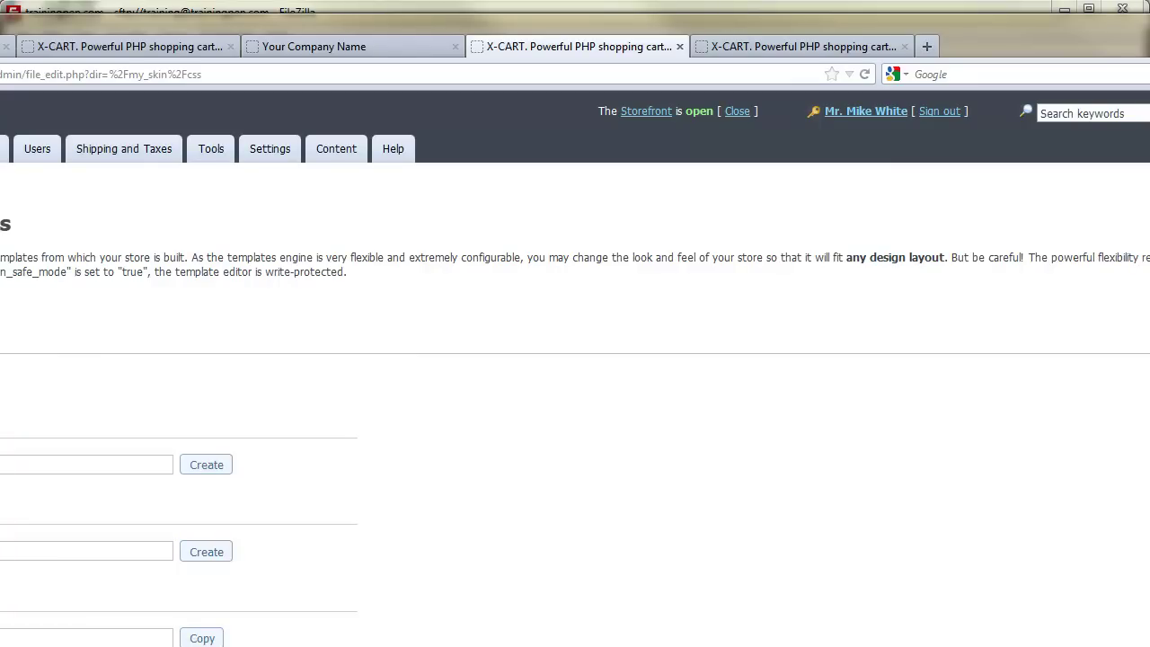
click(89, 464)
mouse_move(351, 159)
click(357, 285)
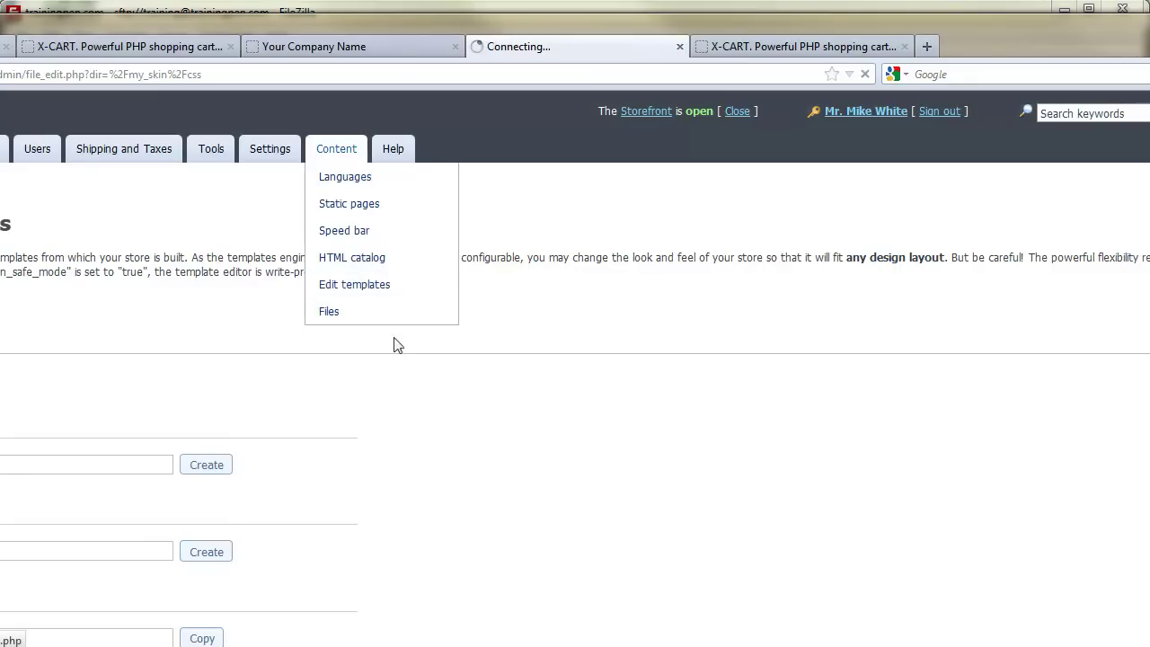
click(597, 398)
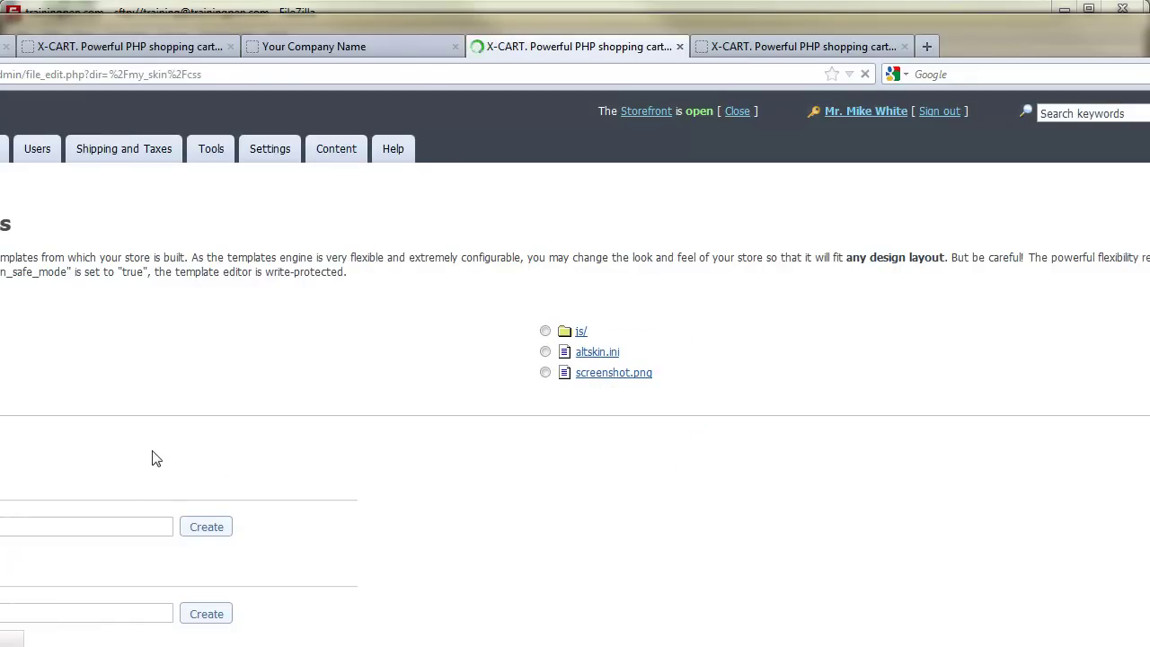
Create a new altskin.css file in the my_skin css folder.
click(52, 471)
click(68, 468)
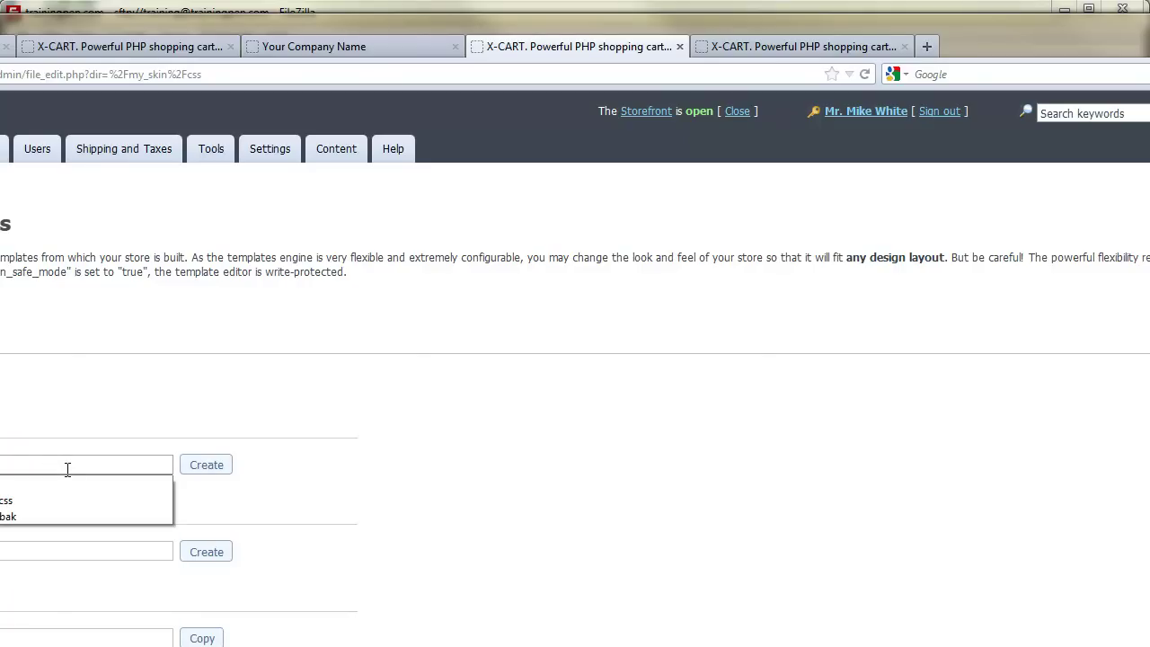
text(b)
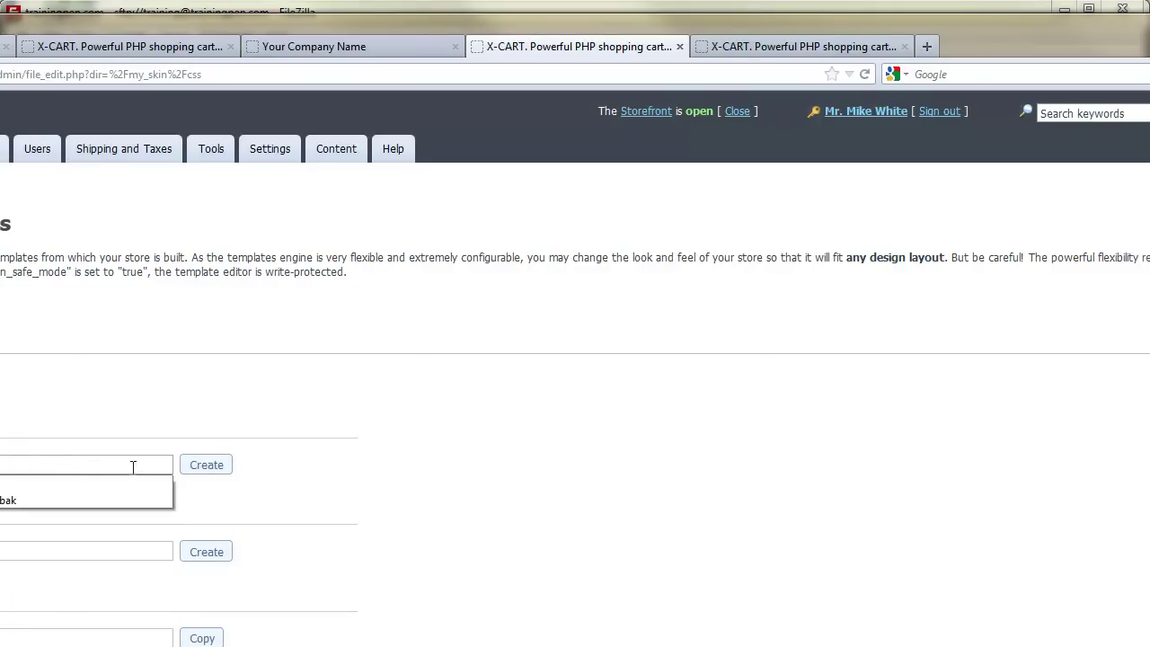
click(220, 470)
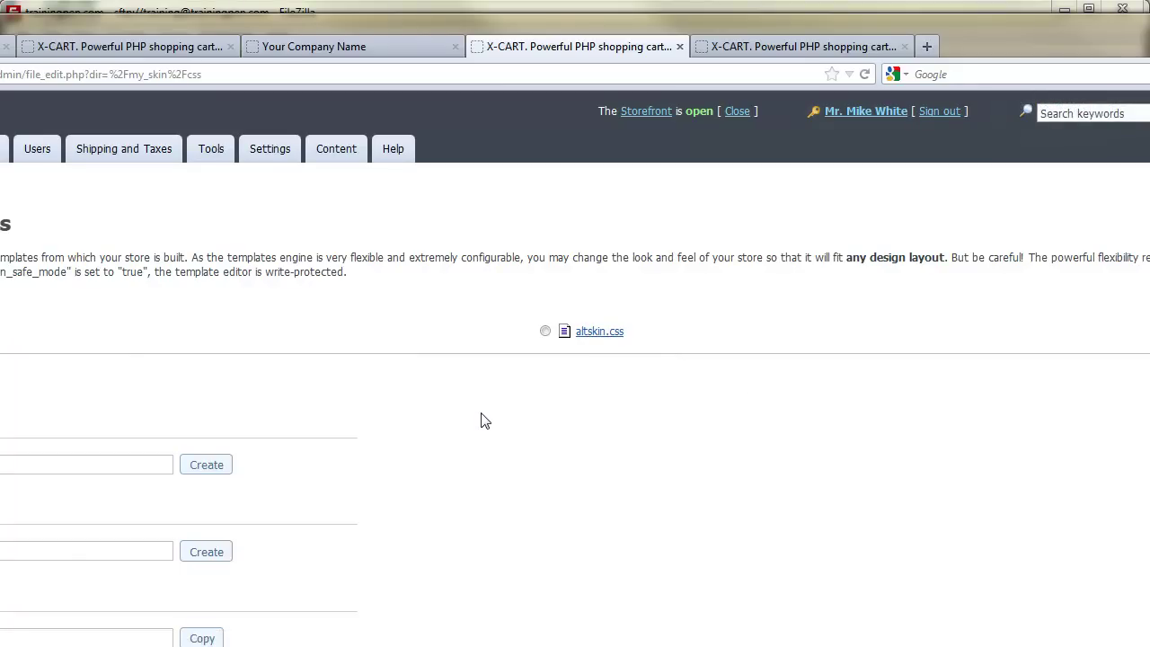
Reload the storefront to display the Groovy MushShroom logo, then return to the admin template editor.
click(347, 48)
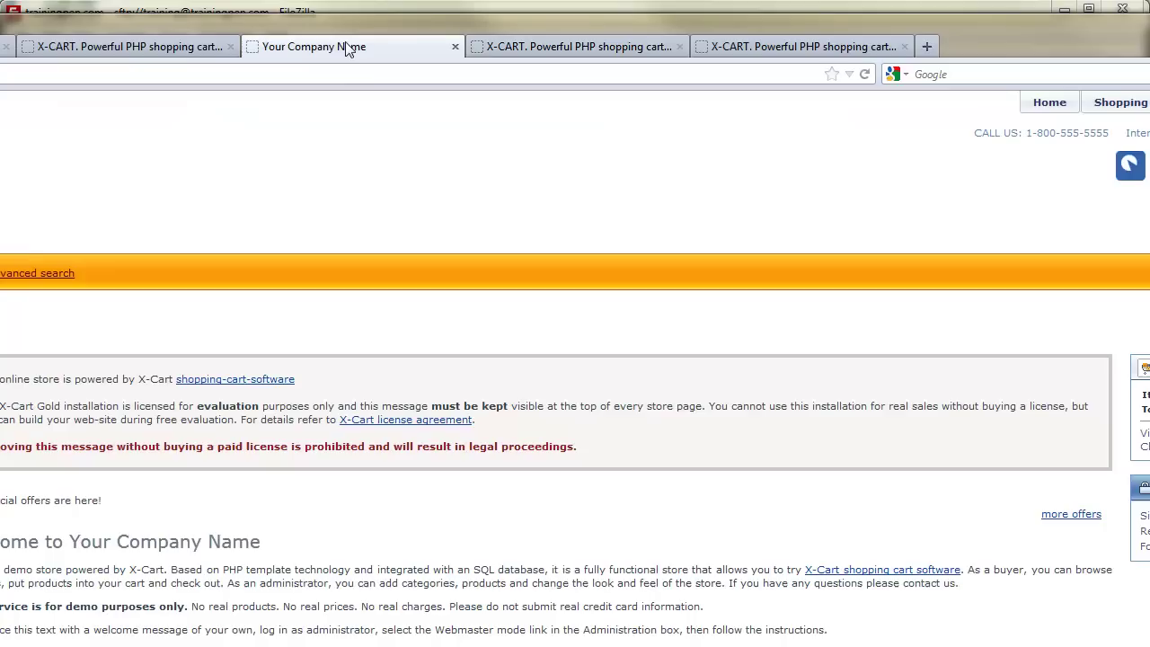
click(864, 74)
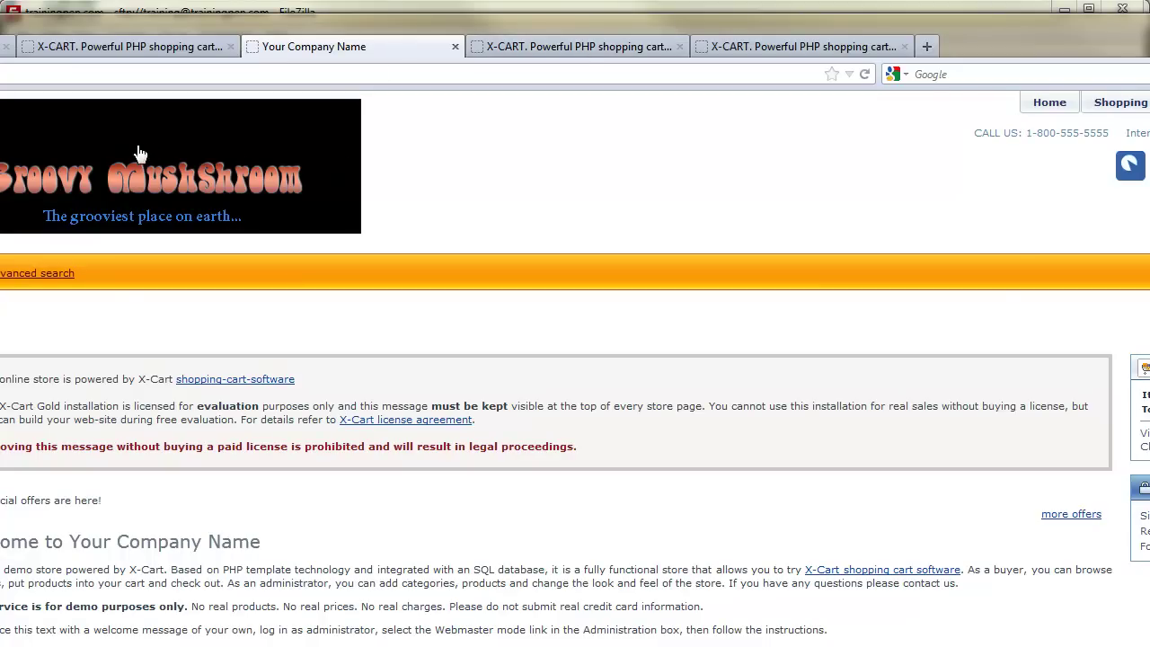
click(544, 50)
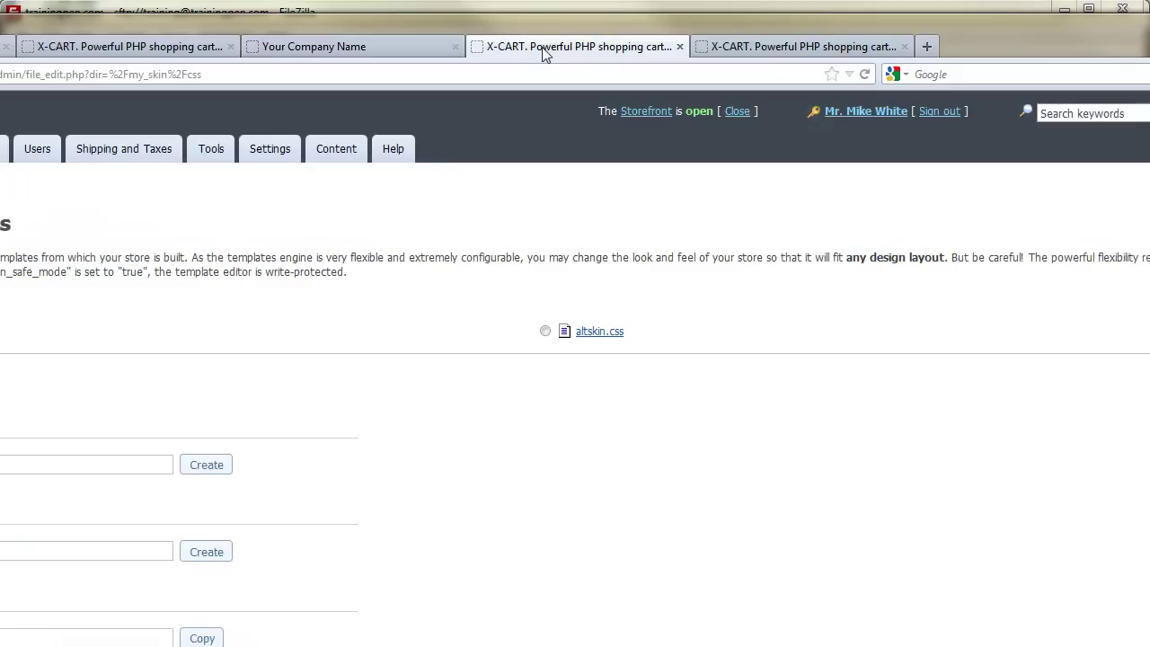
mouse_move(230, 146)
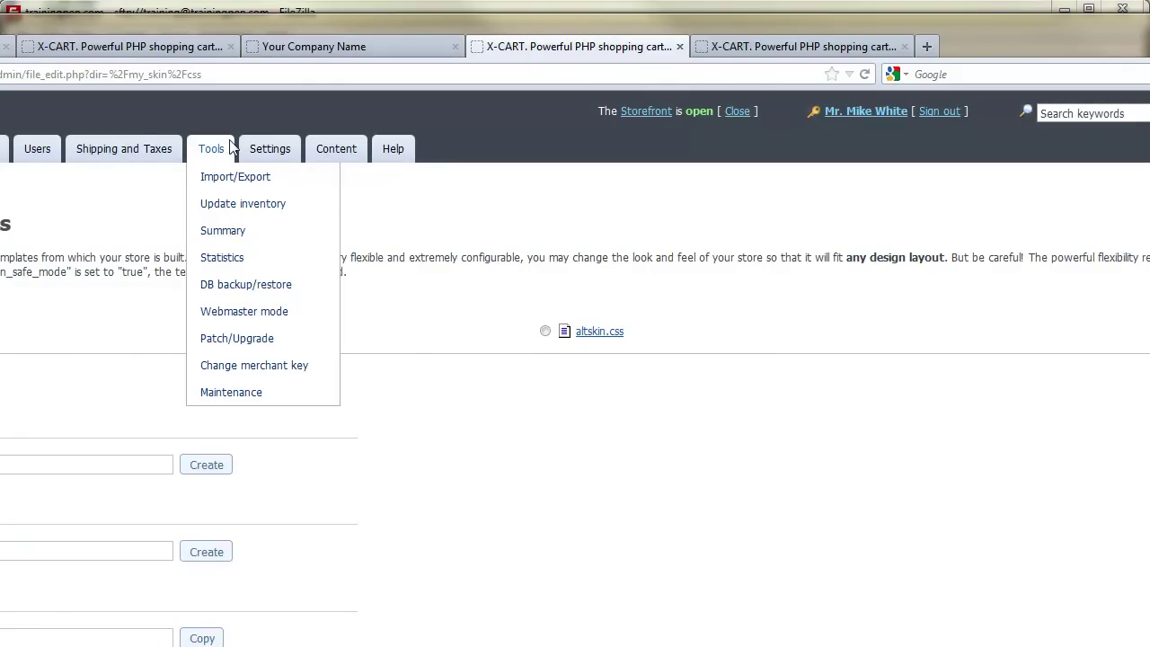
Review the Smarty compile_check options and their help popup in General settings.
mouse_move(353, 156)
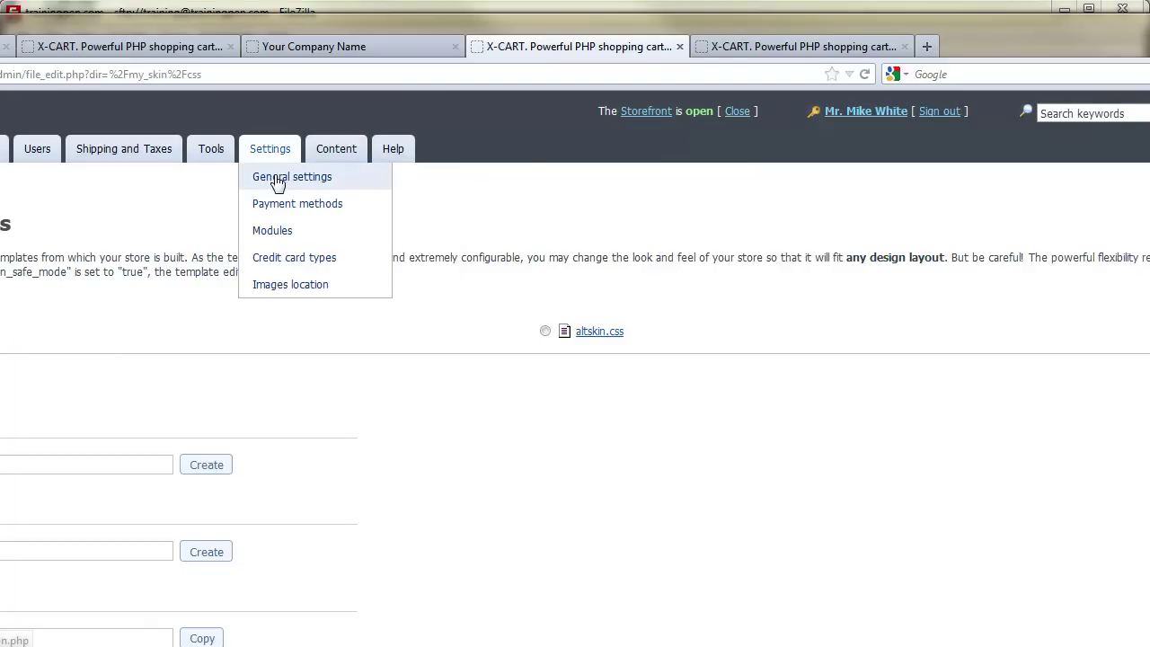
click(277, 179)
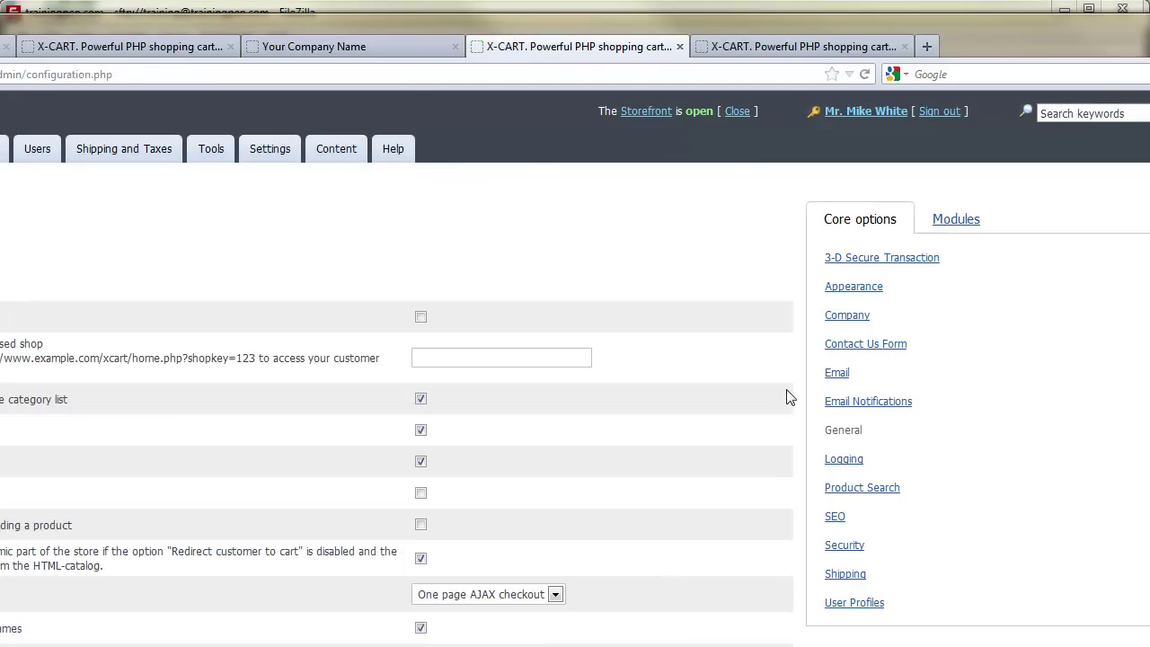
scroll(579, 455, down, 15)
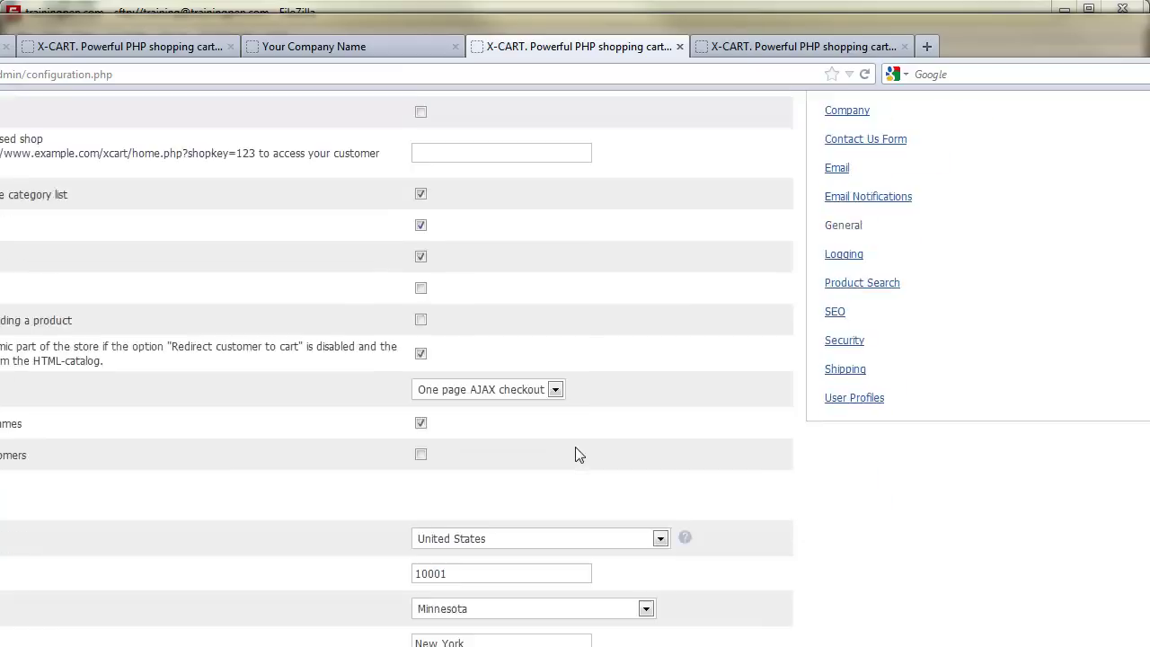
scroll(579, 455, down, 1)
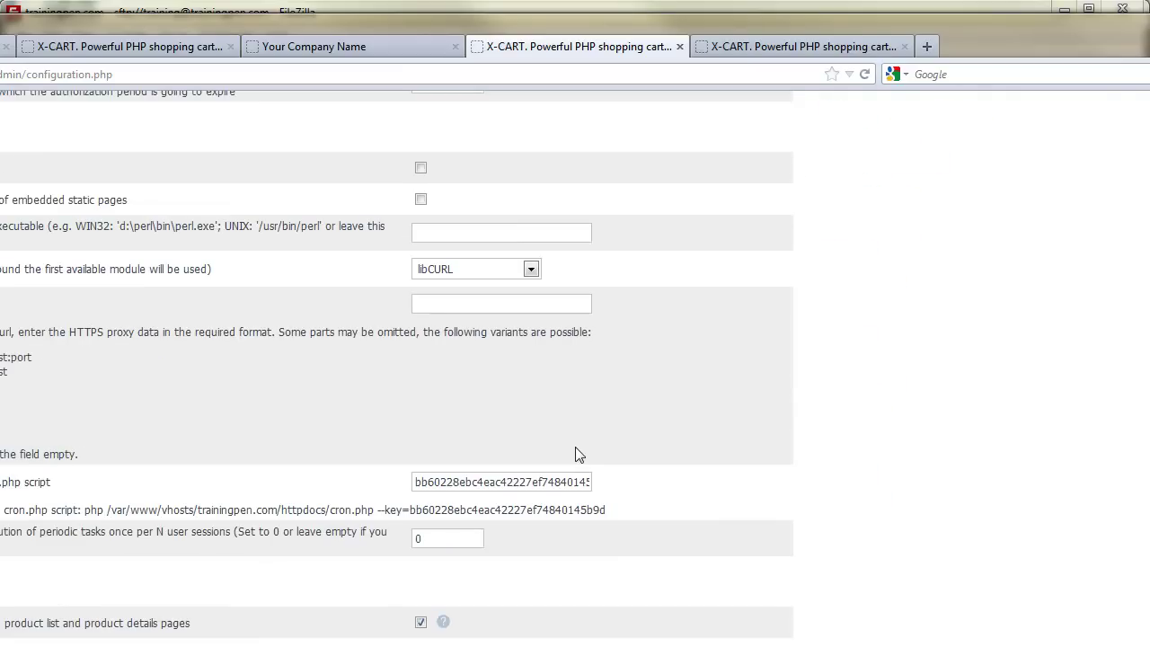
scroll(579, 456, down, 3)
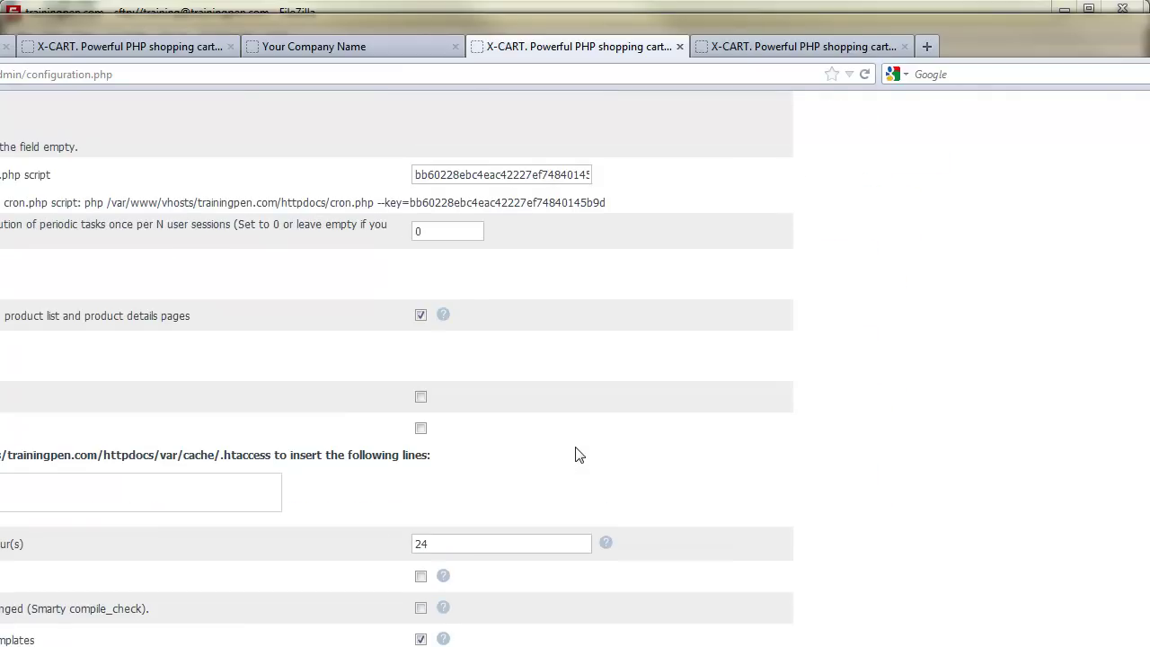
scroll(578, 455, down, 1)
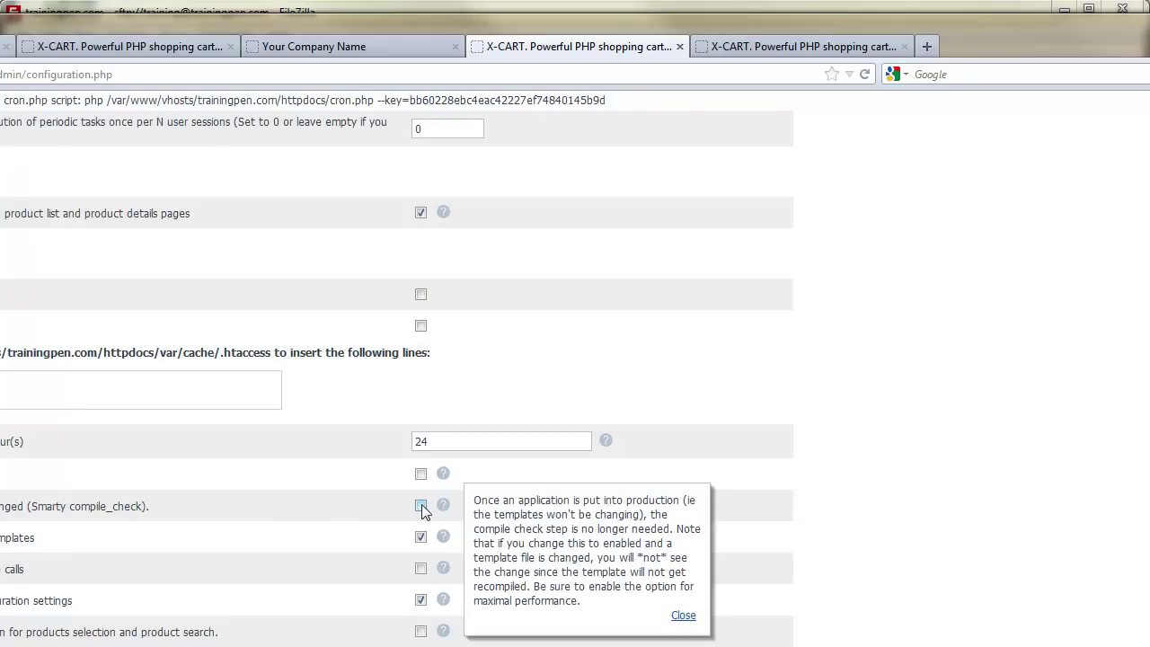
scroll(806, 543, down, 2)
click(442, 394)
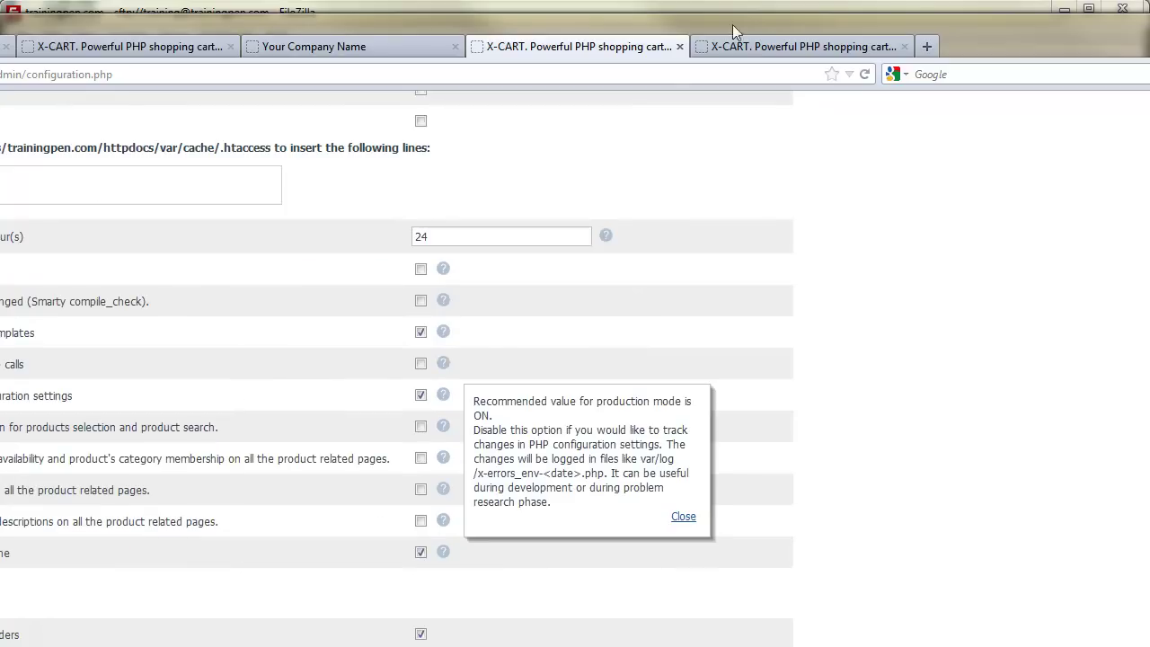
click(317, 50)
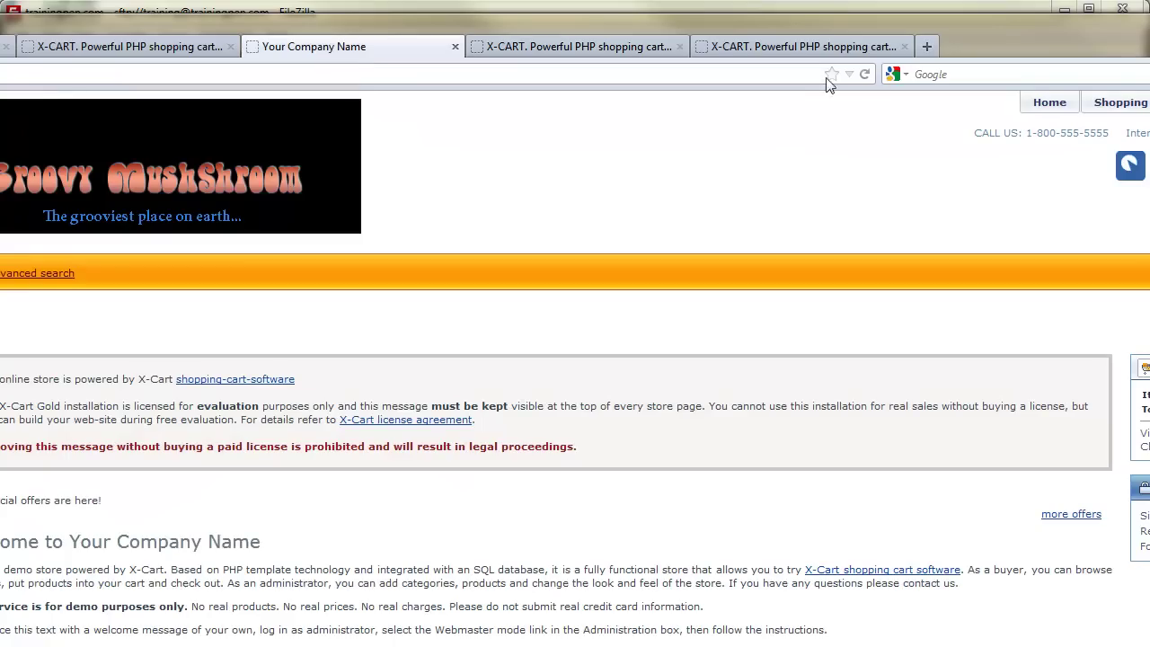
Reload the storefront and bring up the context menu on the Groovy MushShroom logo.
click(865, 75)
right_click(32, 155)
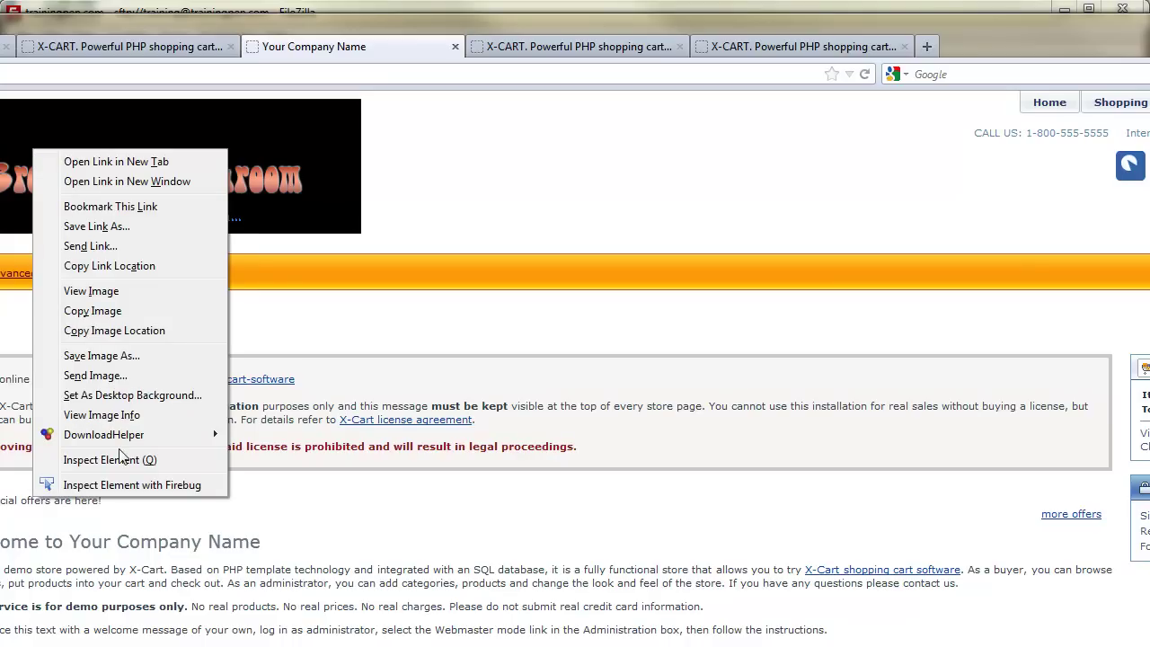